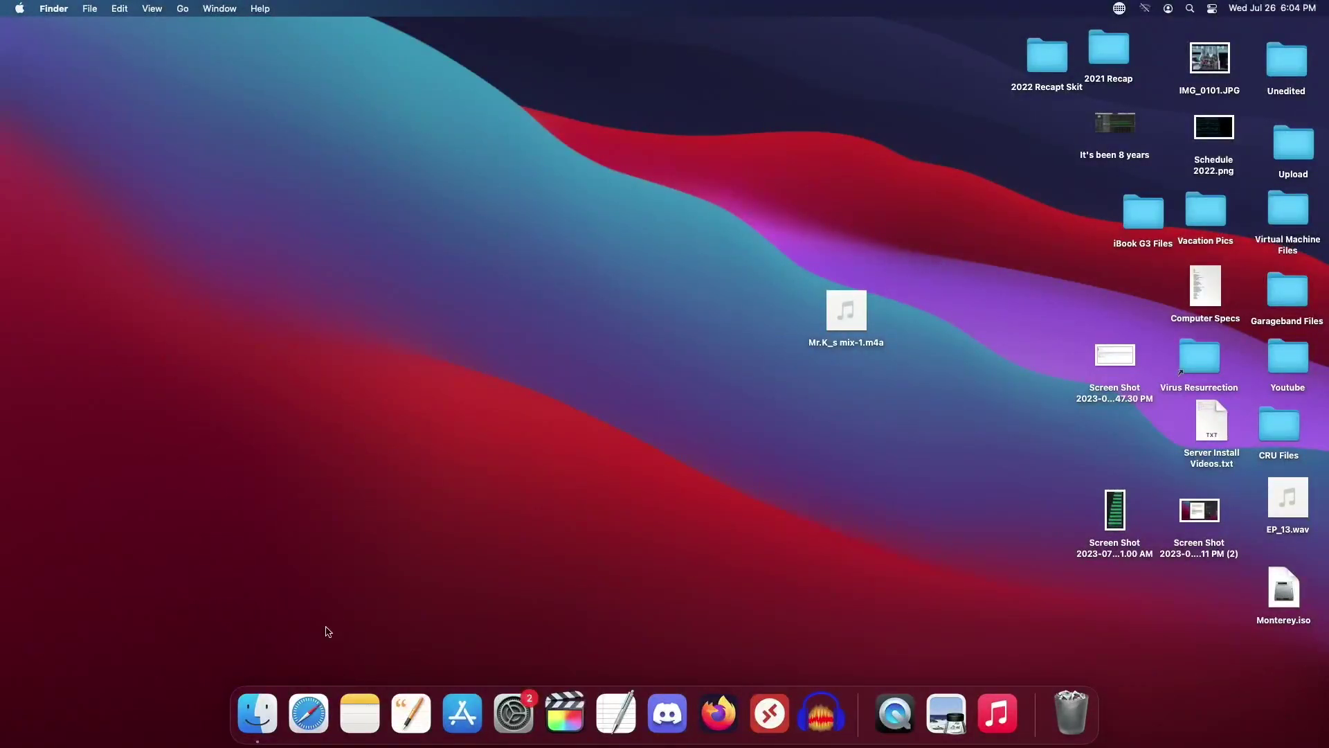
# Step: Open a new Finder window from the Dock, showing the Recents view
pyautogui.click(258, 713)
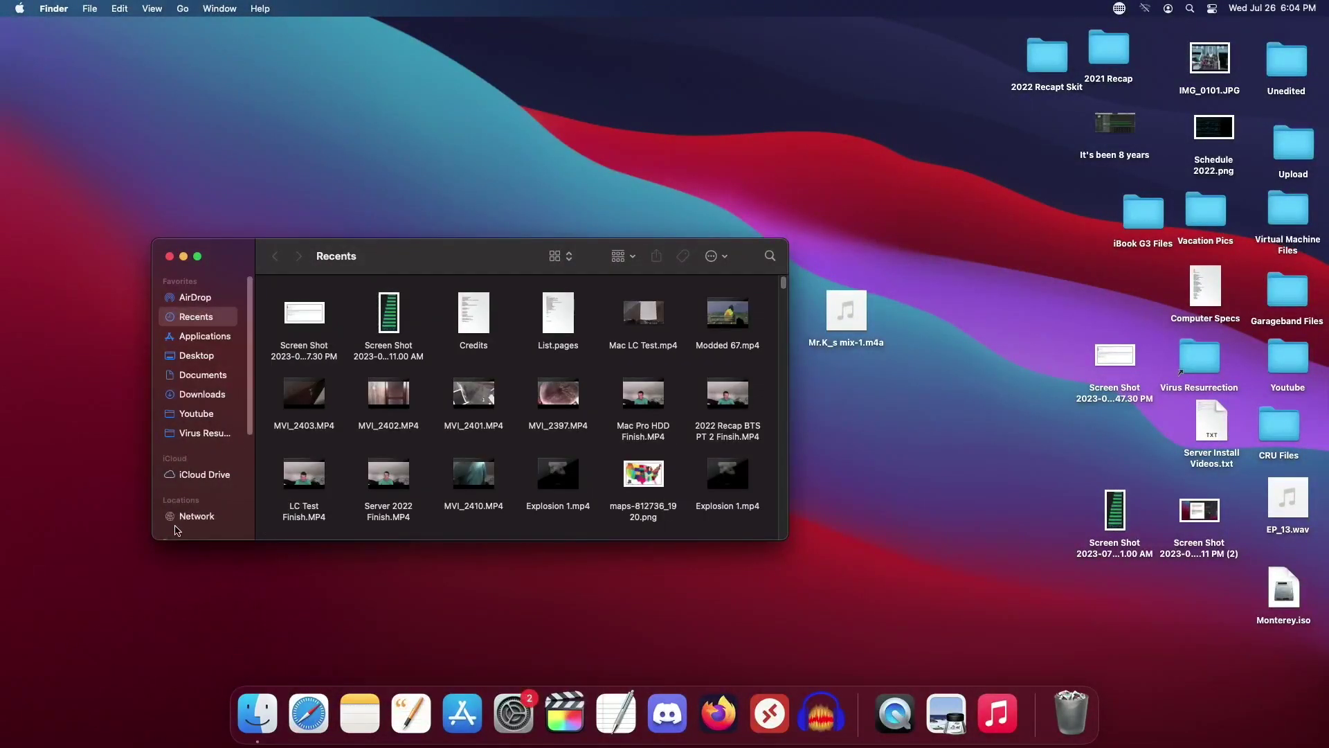
# Step: Try connecting to the Zacnet server from Finder's Network list; the connection fails and the error is dismissed
pyautogui.click(179, 516)
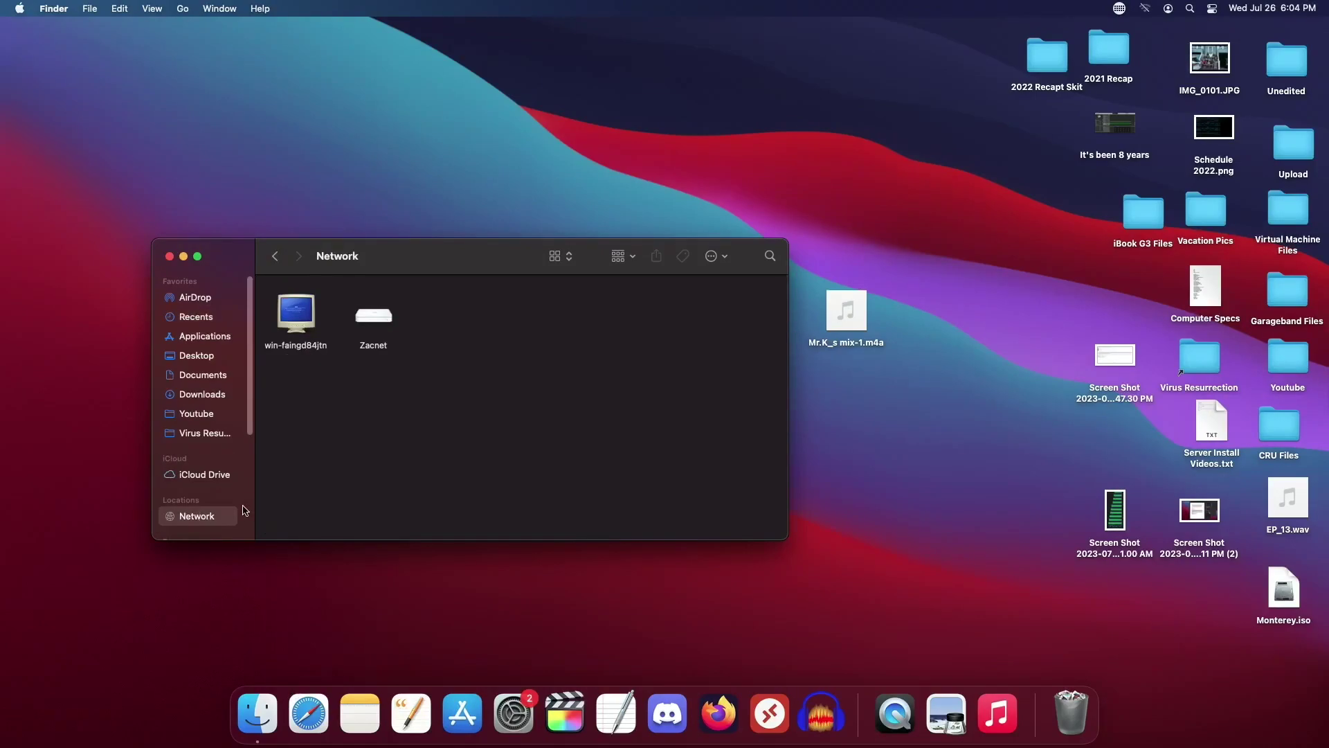
pyautogui.doubleClick(377, 320)
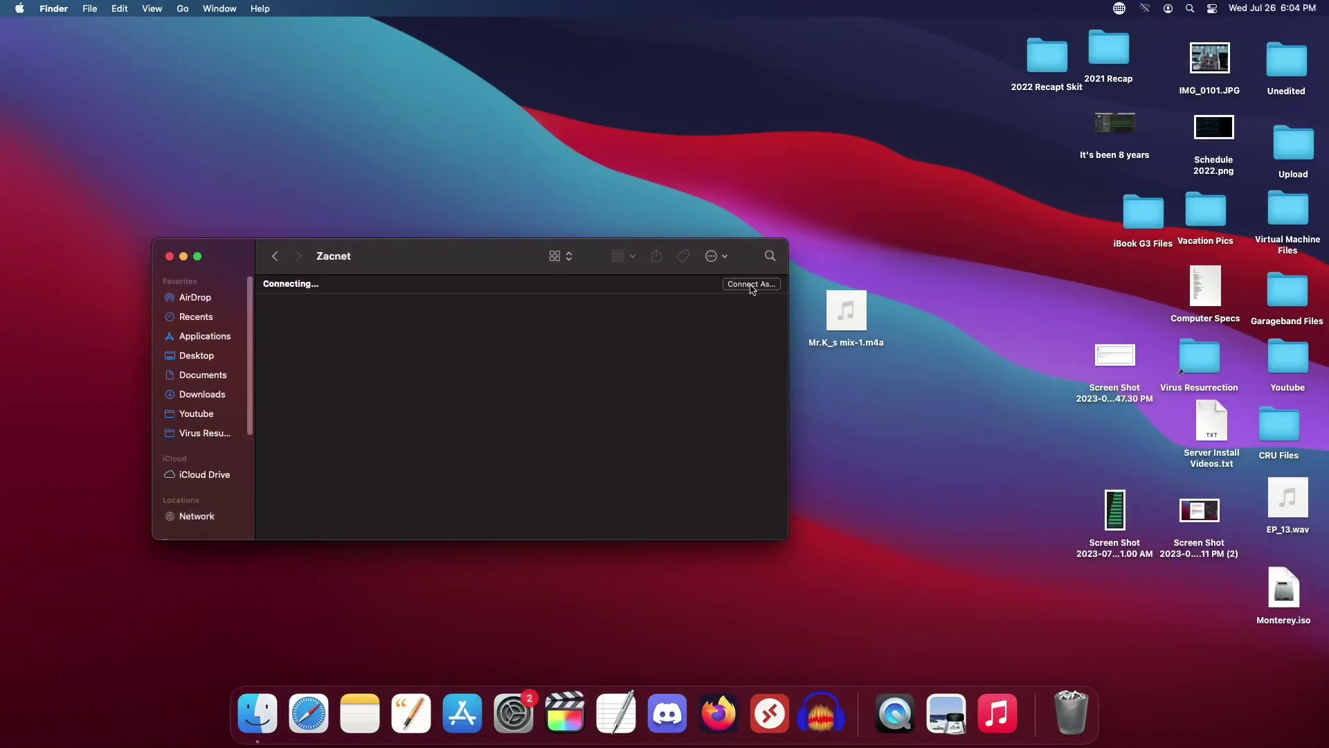
pyautogui.click(723, 278)
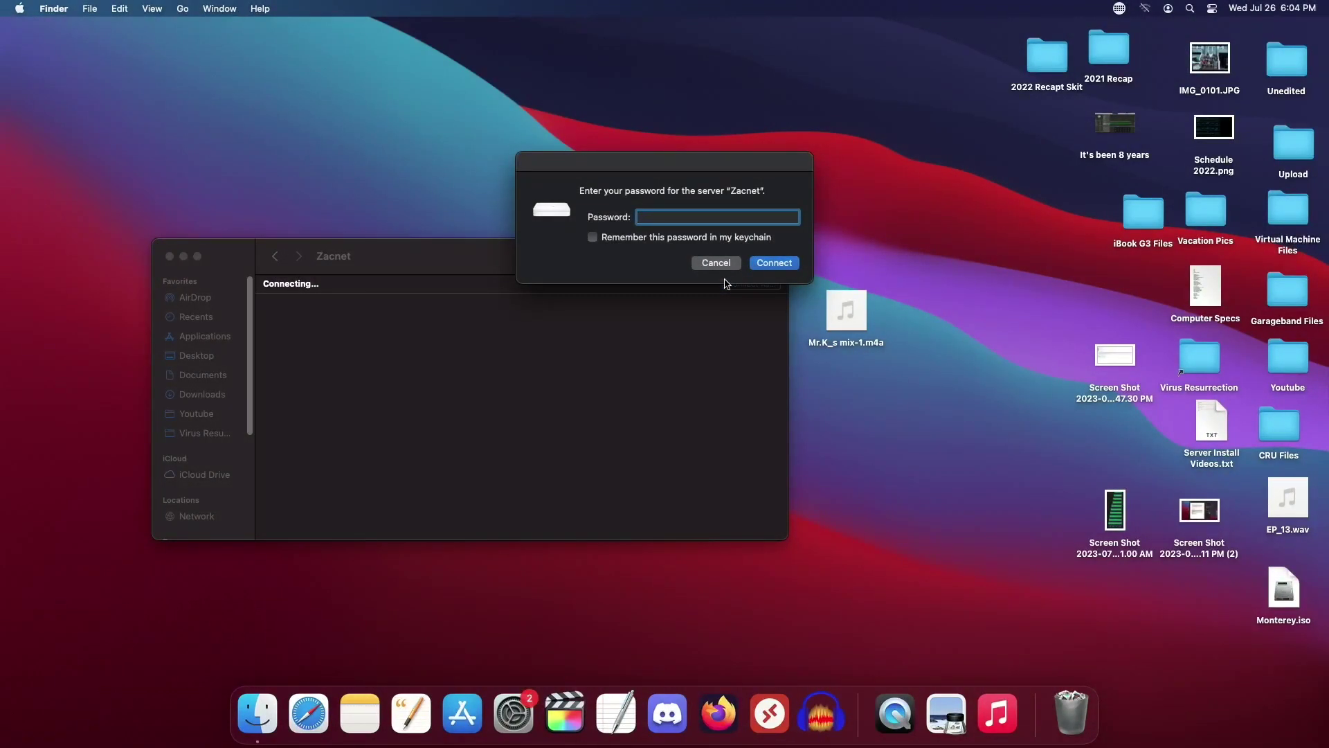
pyautogui.click(765, 267)
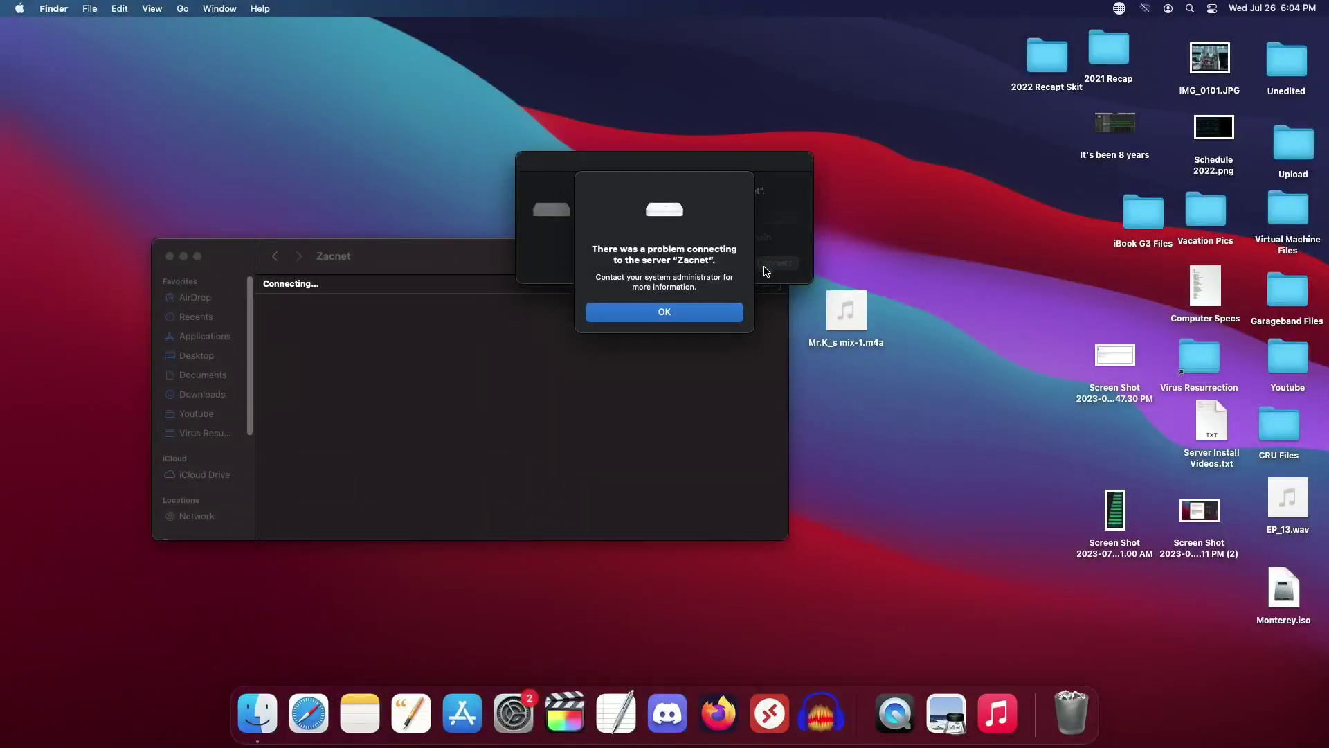
pyautogui.click(682, 319)
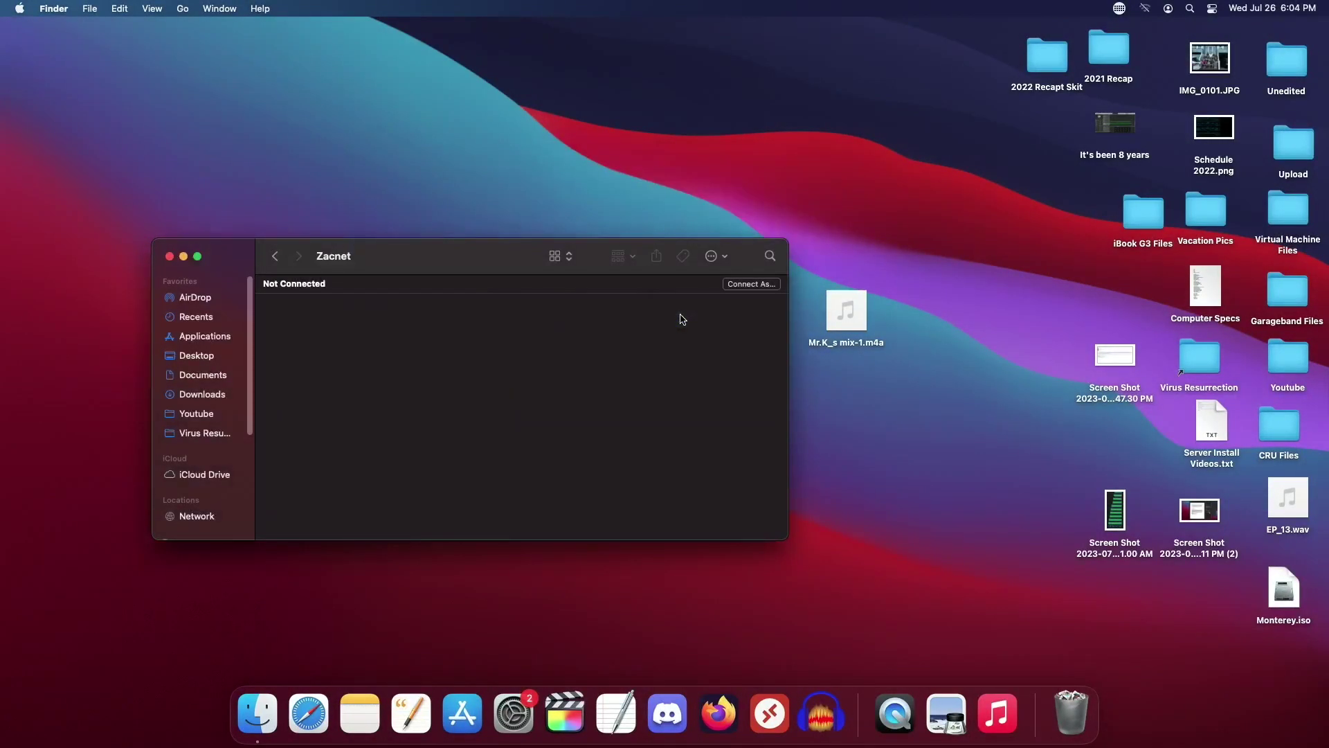
pyautogui.click(301, 734)
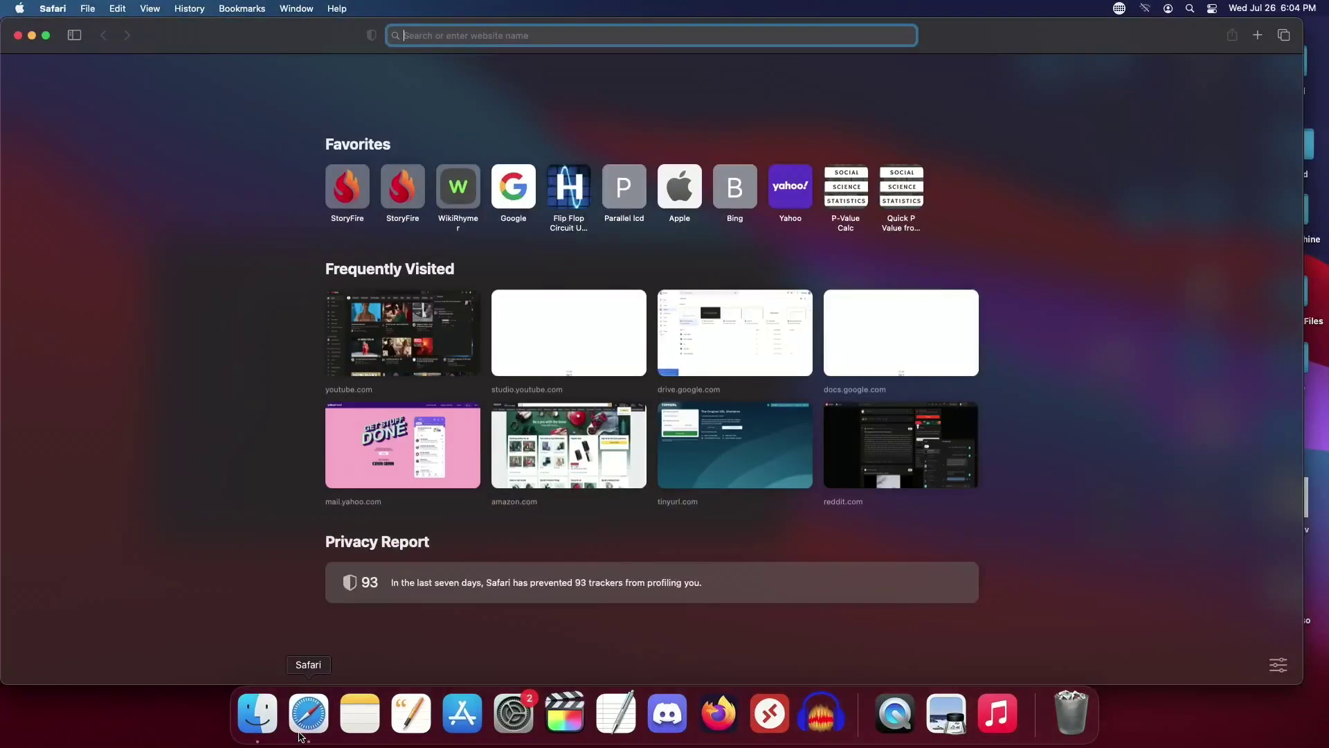
# Step: Load the NETGEAR router page at 192.168.1.1 and log in with the router password
pyautogui.write('192')
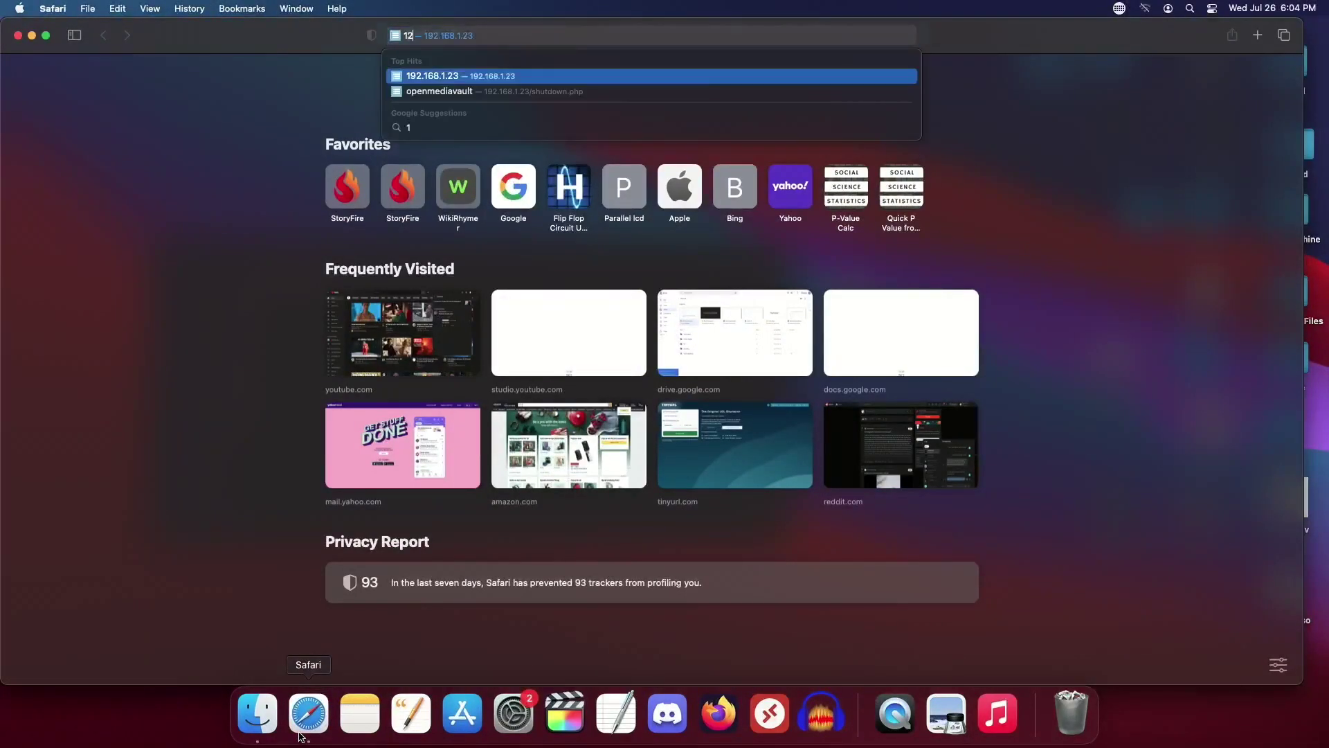
pyautogui.write('.168')
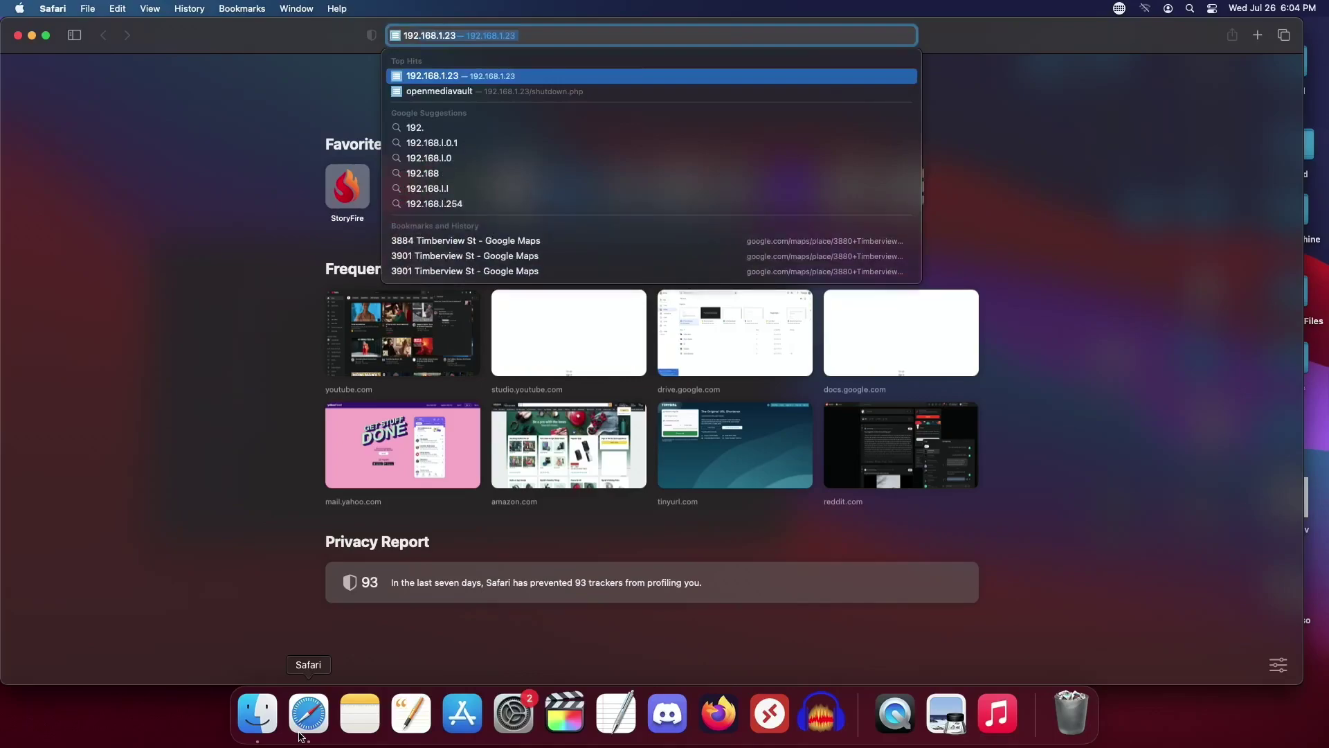
pyautogui.write('.1.1')
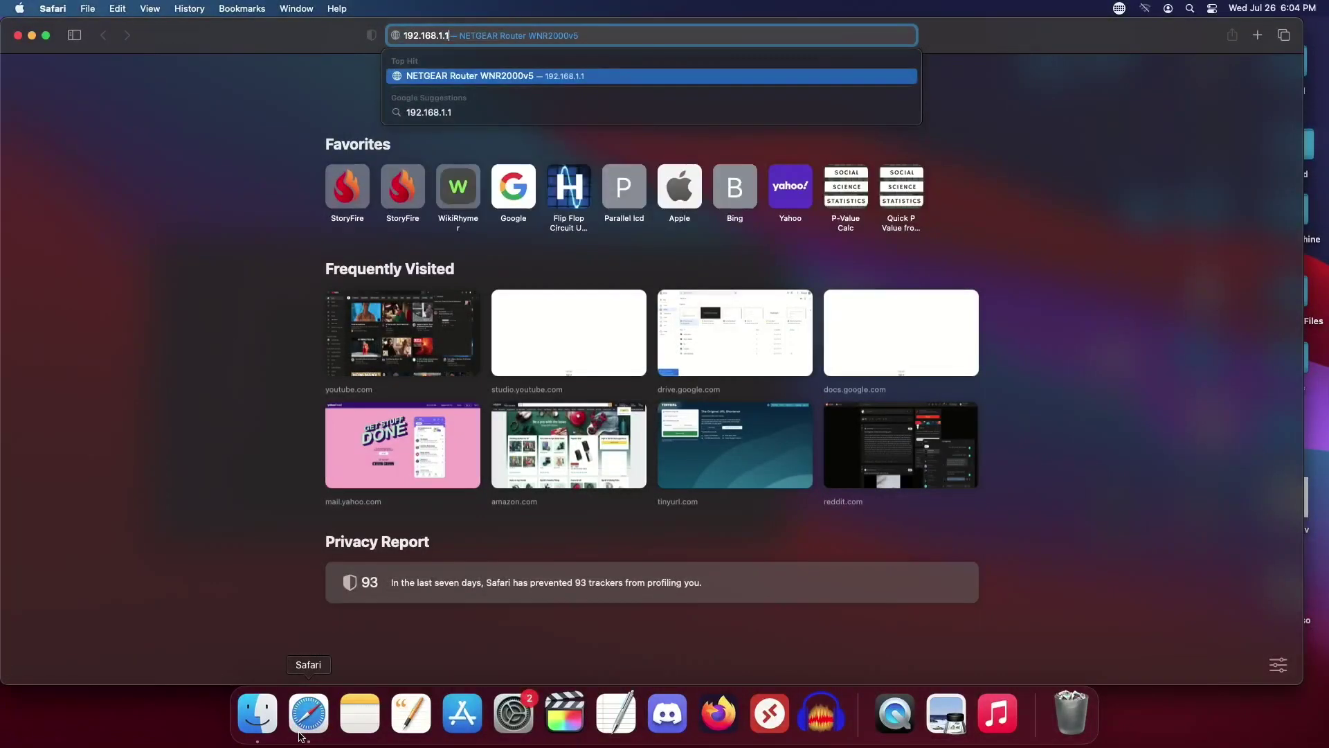
pyautogui.press('Return')
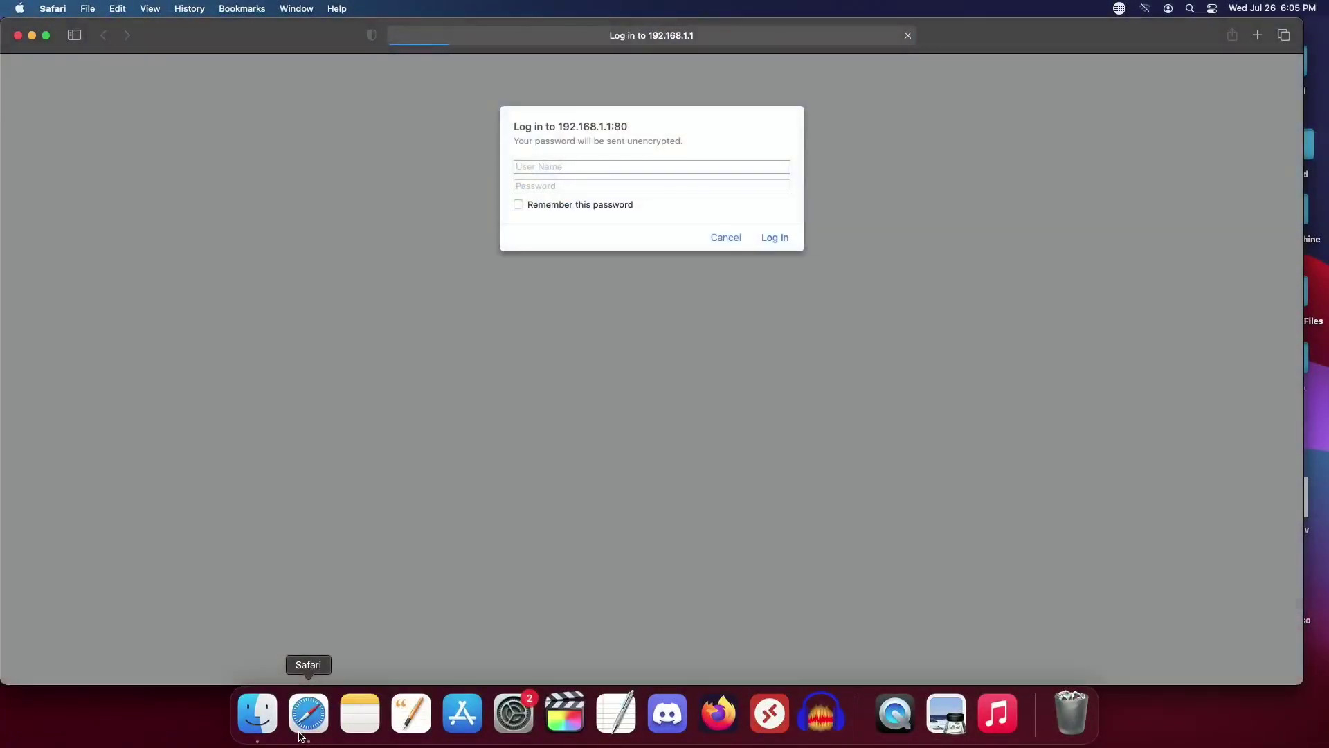
pyautogui.press('Tab')
pyautogui.write('adm')
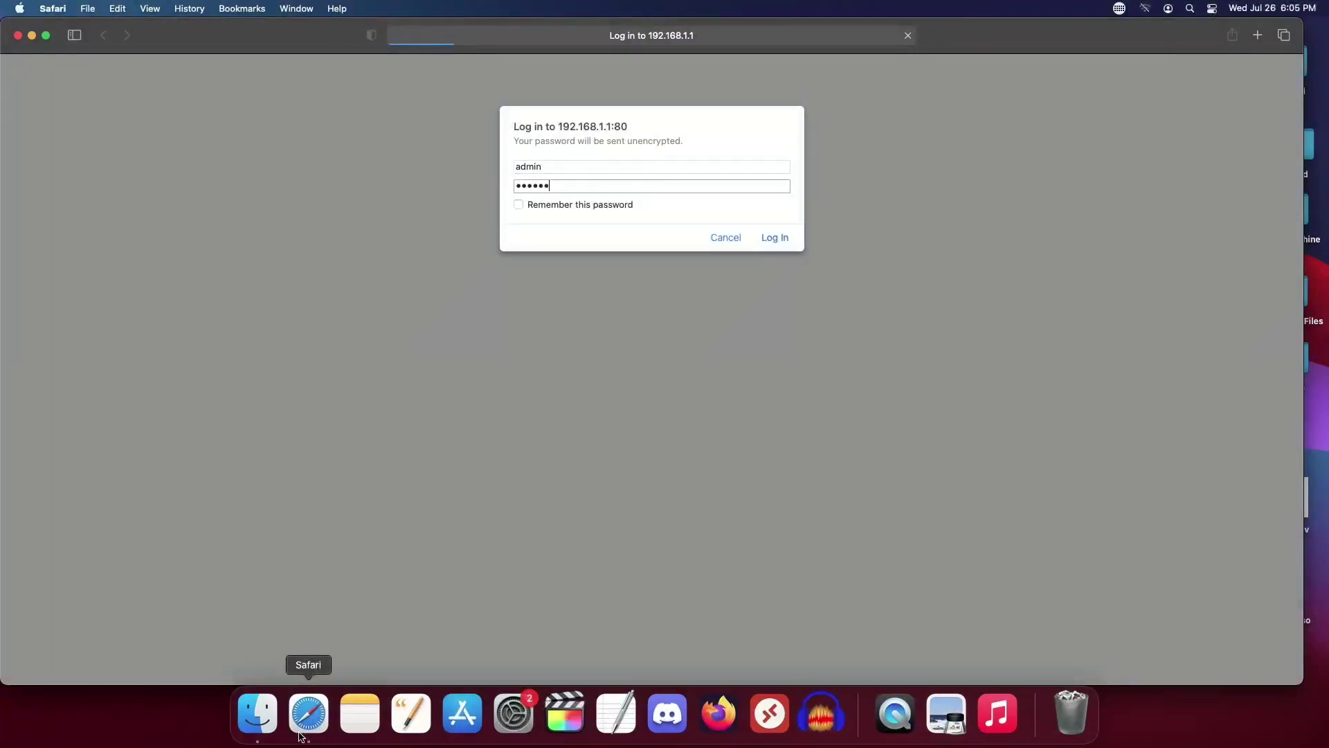
pyautogui.press('Return')
# Step: Check the Wi-Fi network list, then view the router's Attached Devices to find Zacnet at 192.168.1.53
pyautogui.rightClick(308, 713)
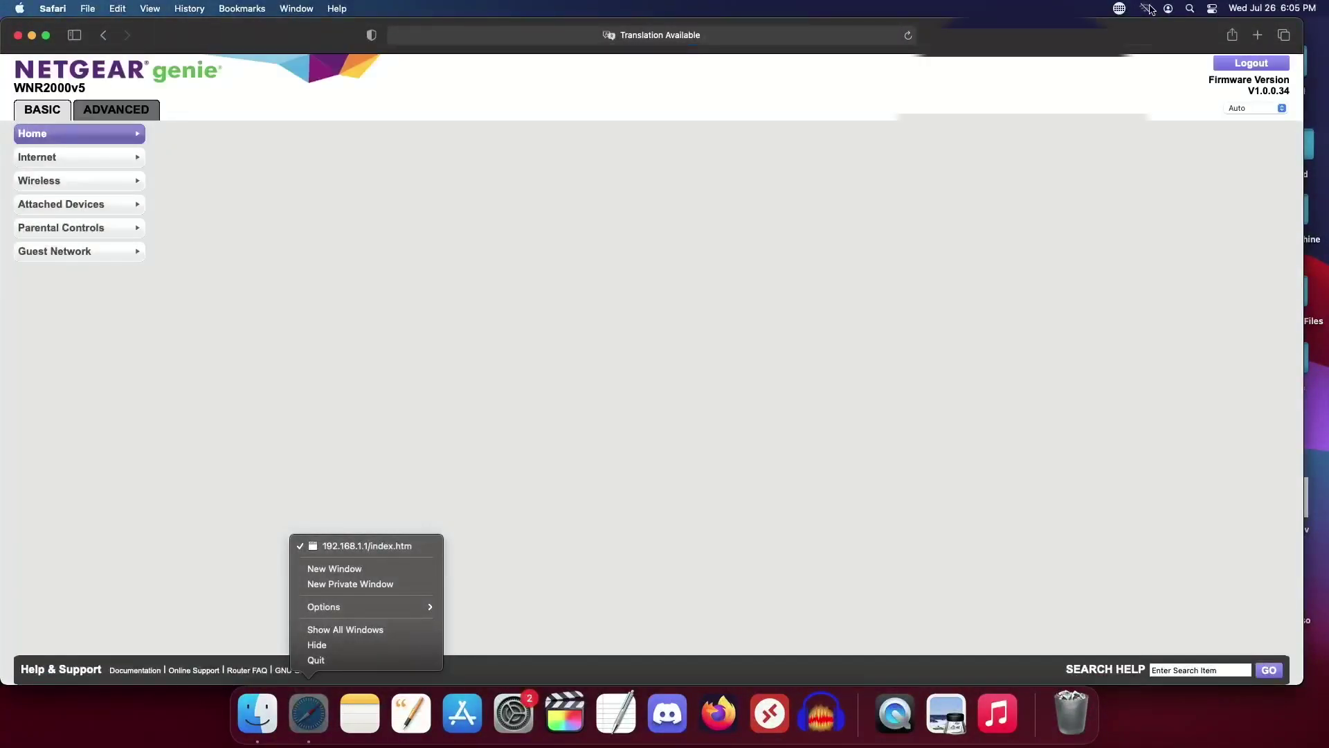
pyautogui.click(1147, 9)
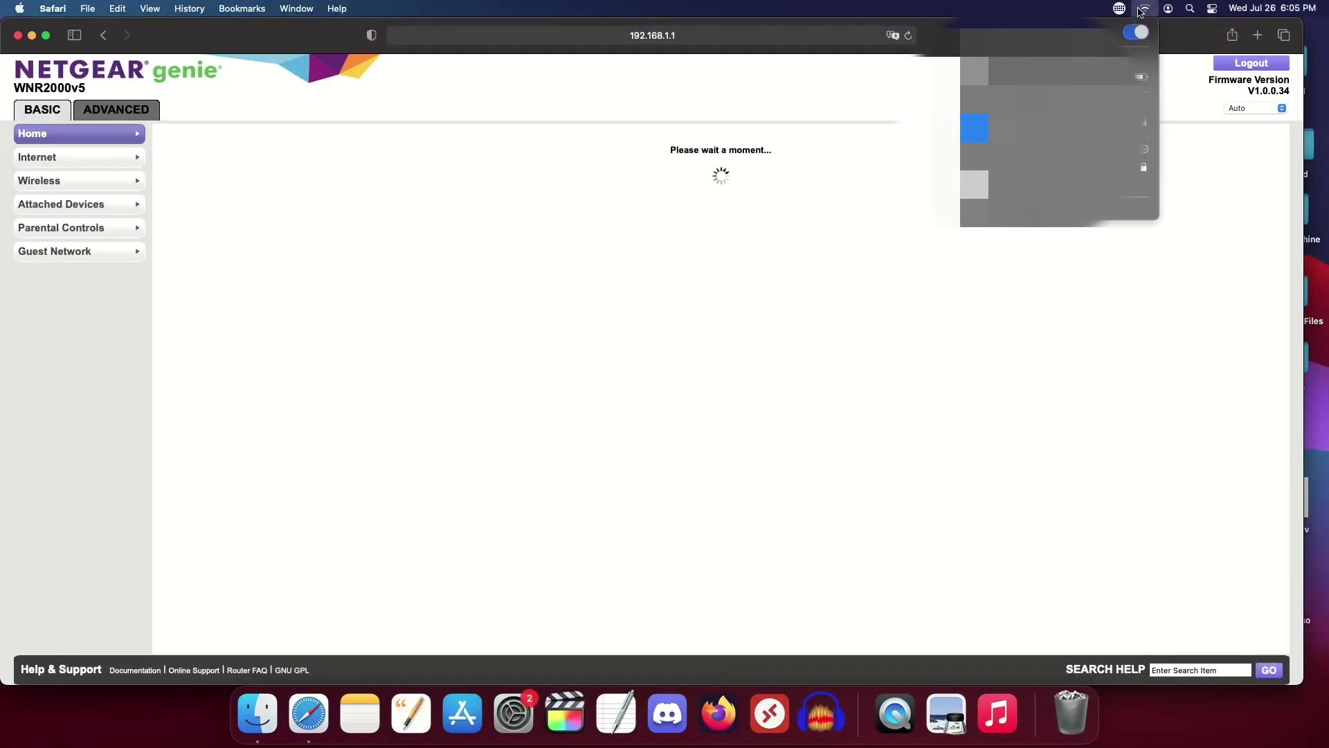
pyautogui.click(1141, 9)
pyautogui.click(1141, 9)
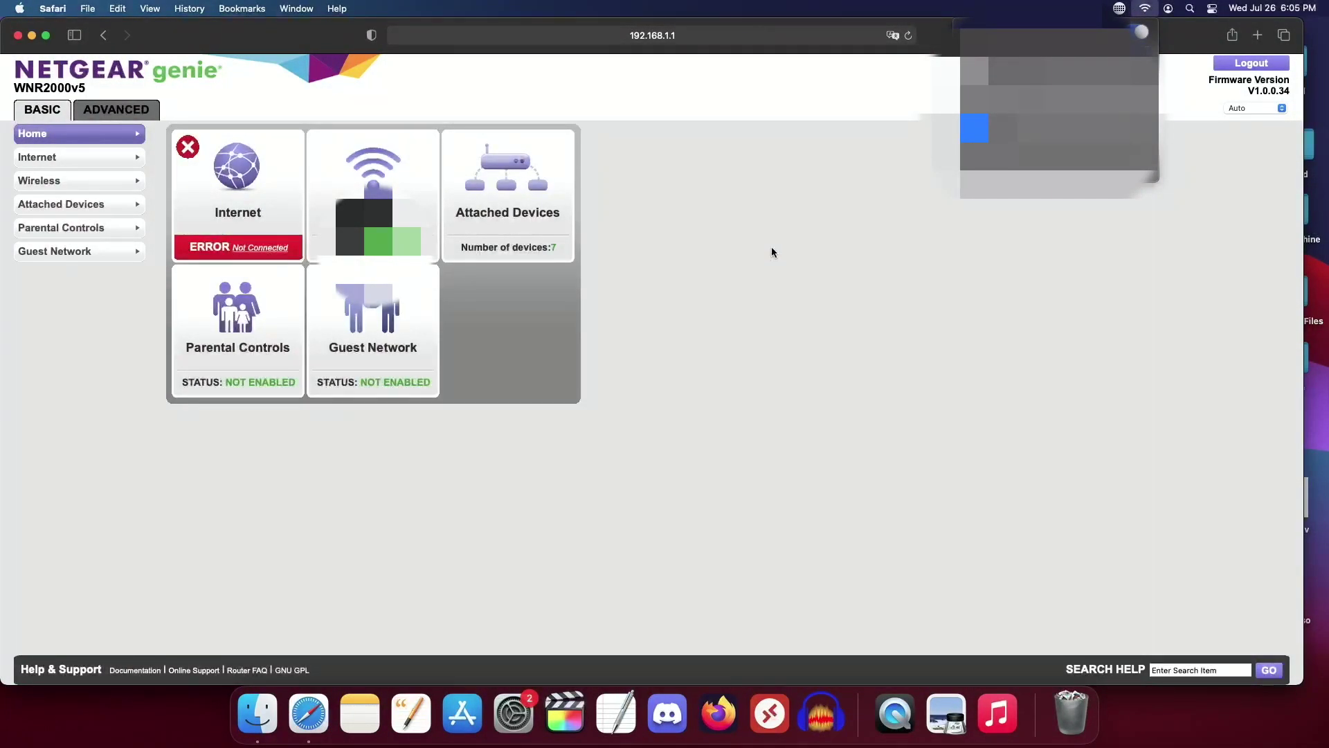
pyautogui.click(779, 272)
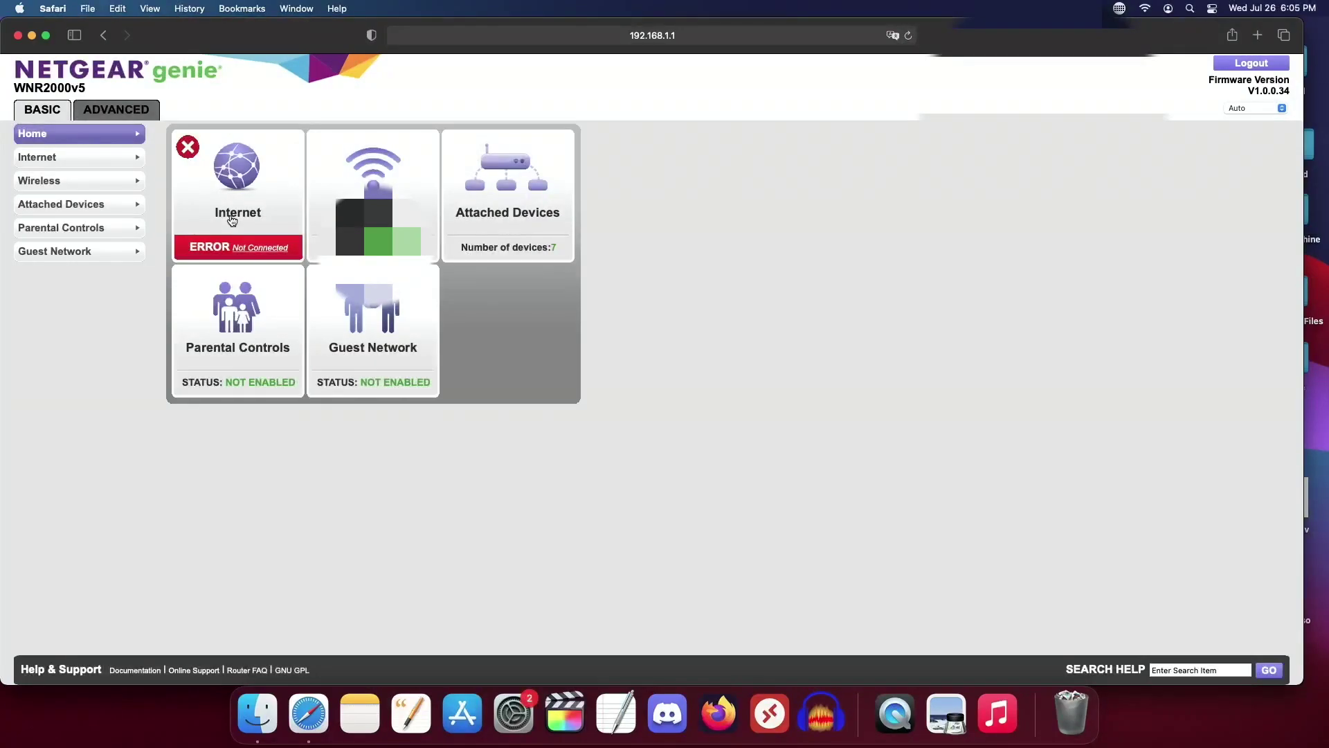
pyautogui.click(98, 207)
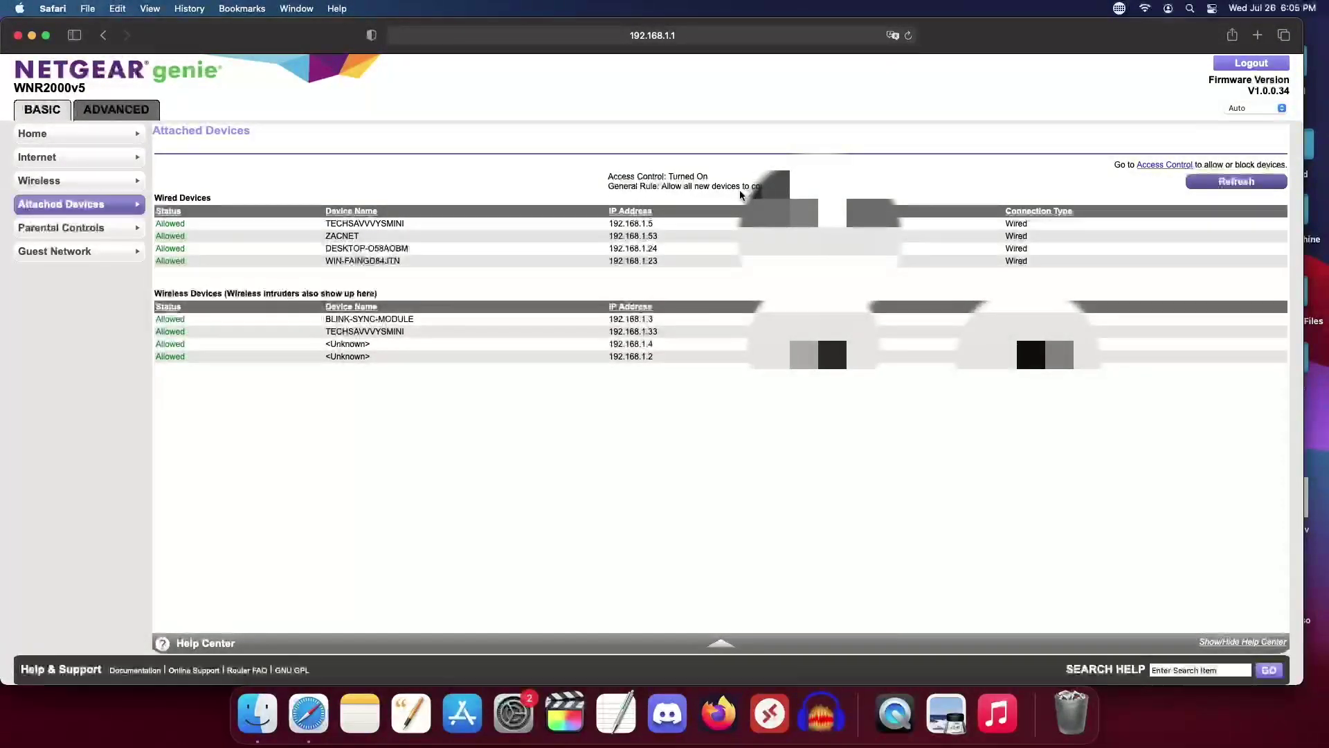
# Step: Try loading 192.168.1.53 in a new Safari tab, which fails to connect
pyautogui.press('super+t')
pyautogui.write('192.168.1')
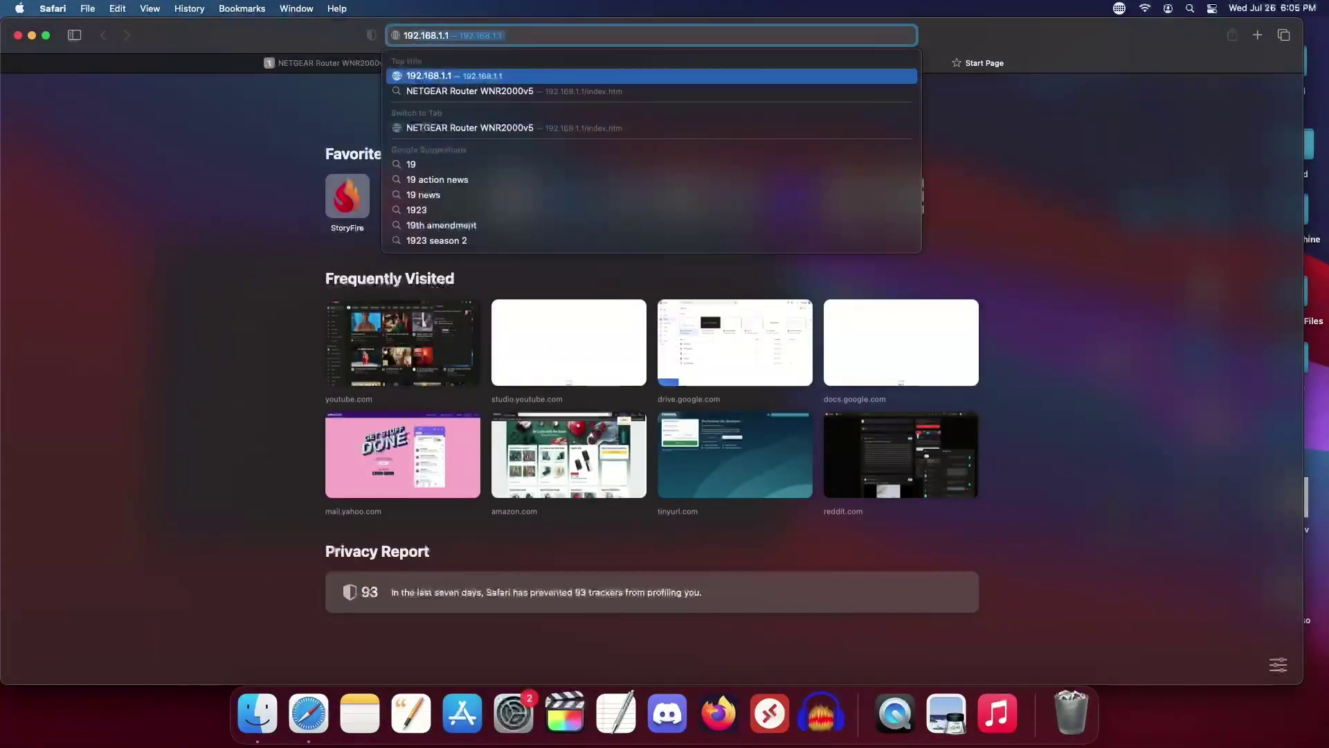
pyautogui.write('.53')
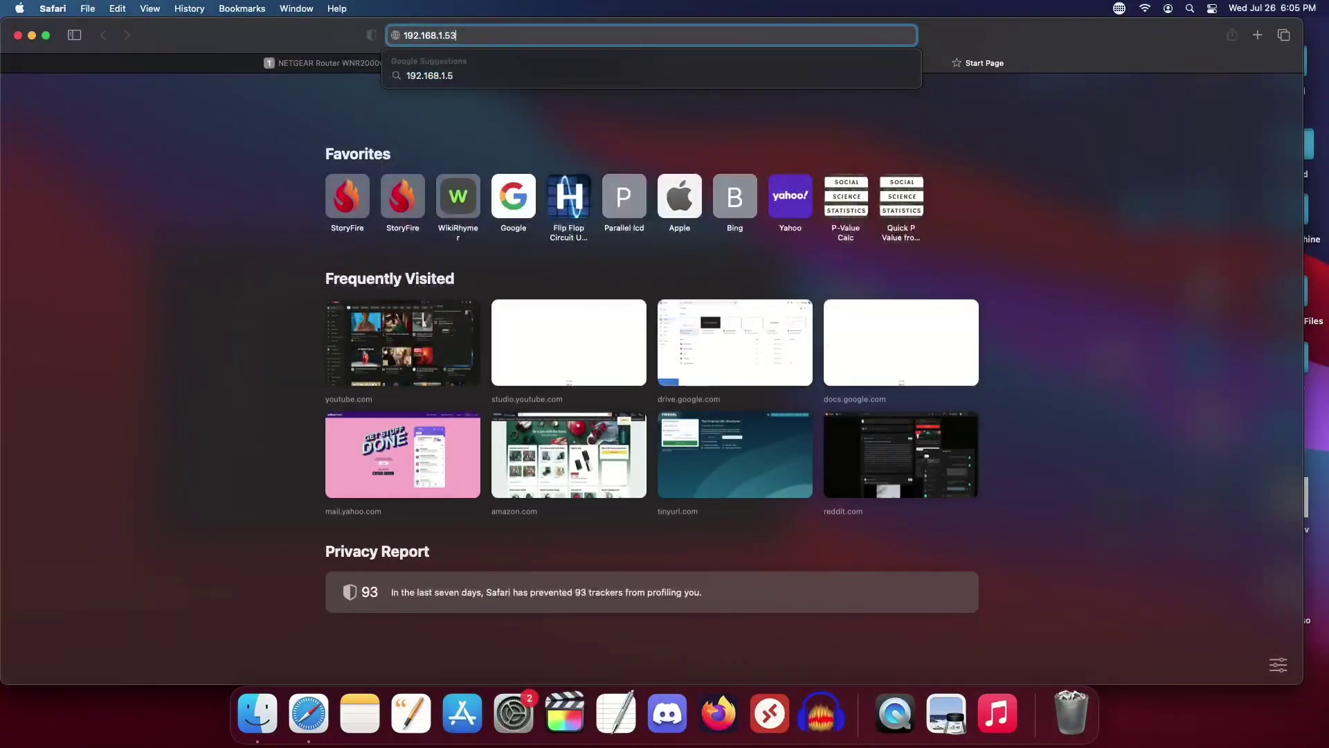
pyautogui.press('Return')
pyautogui.click(717, 36)
pyautogui.press('Return')
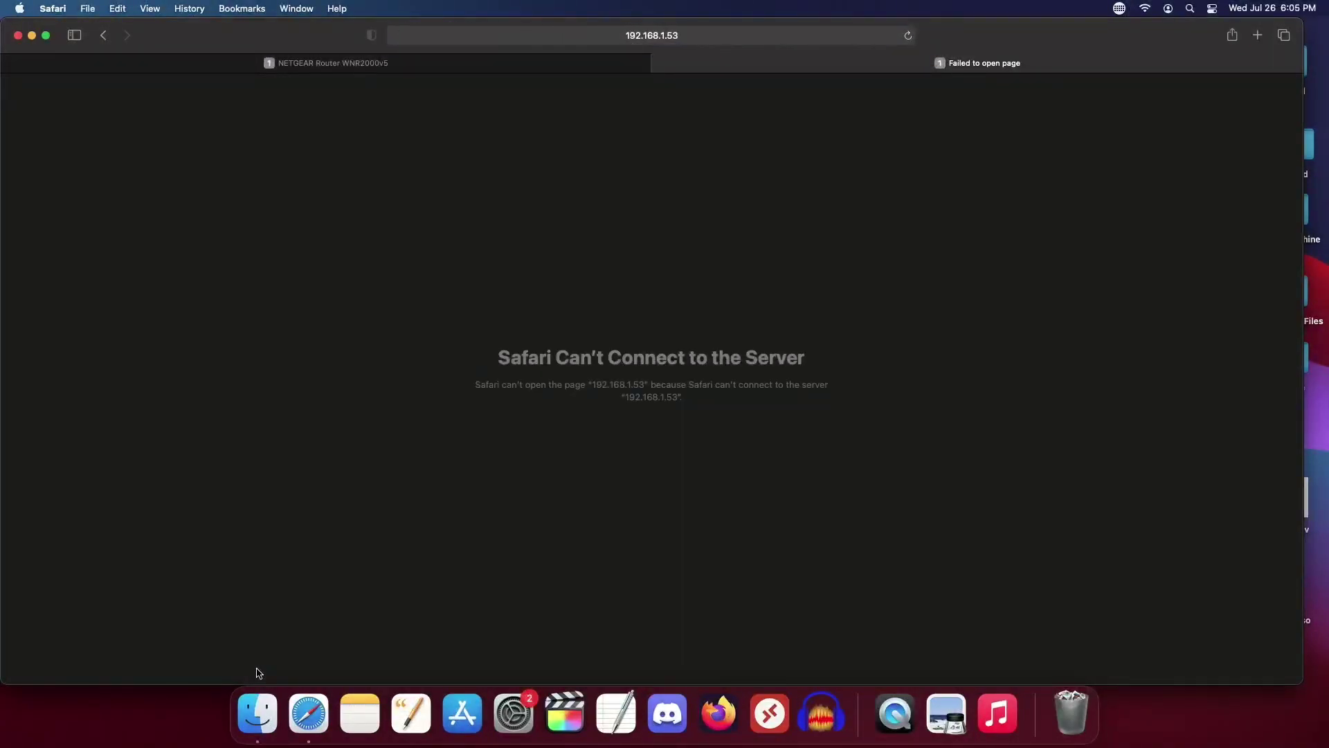
pyautogui.click(258, 713)
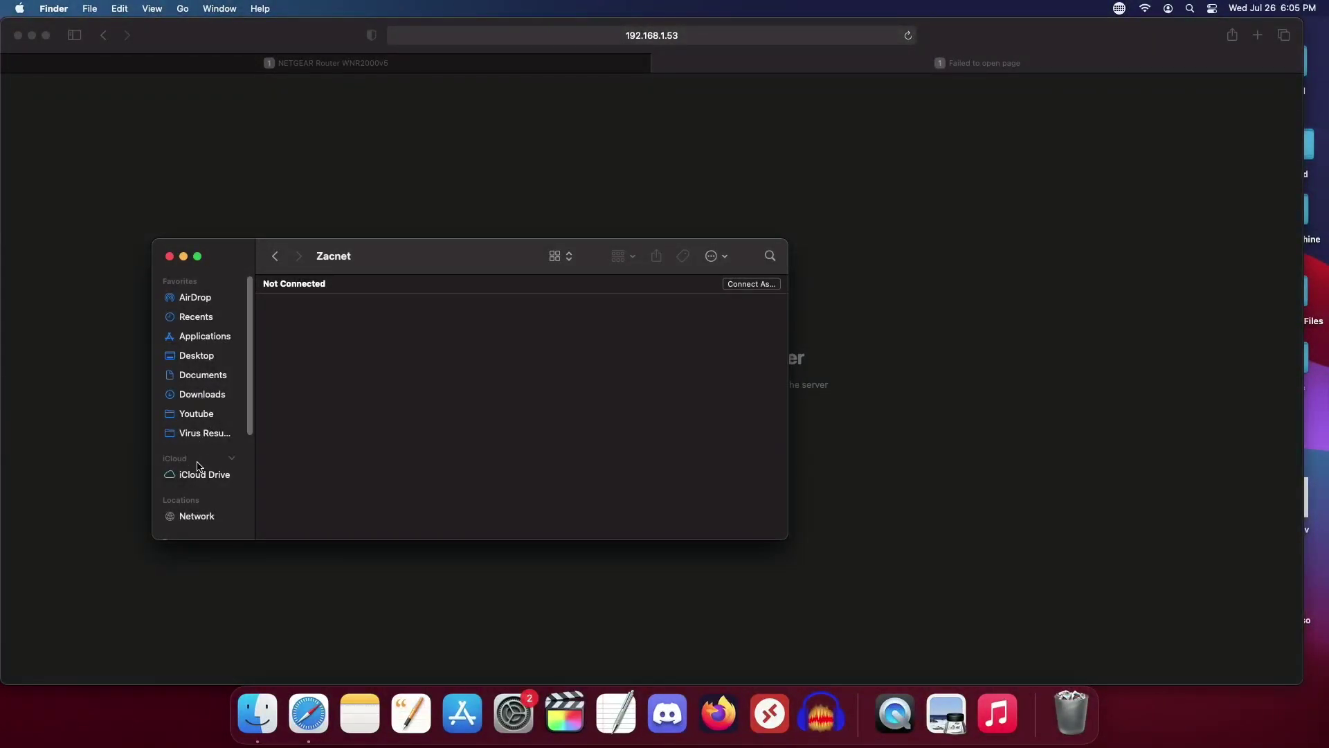
# Step: Browse past Desktop and Downloads, then open Applications > Utilities in Finder
pyautogui.scroll(-5, 197, 465)
pyautogui.scroll(5, 197, 465)
pyautogui.click(199, 356)
pyautogui.click(197, 394)
pyautogui.scroll(-10, 519, 416)
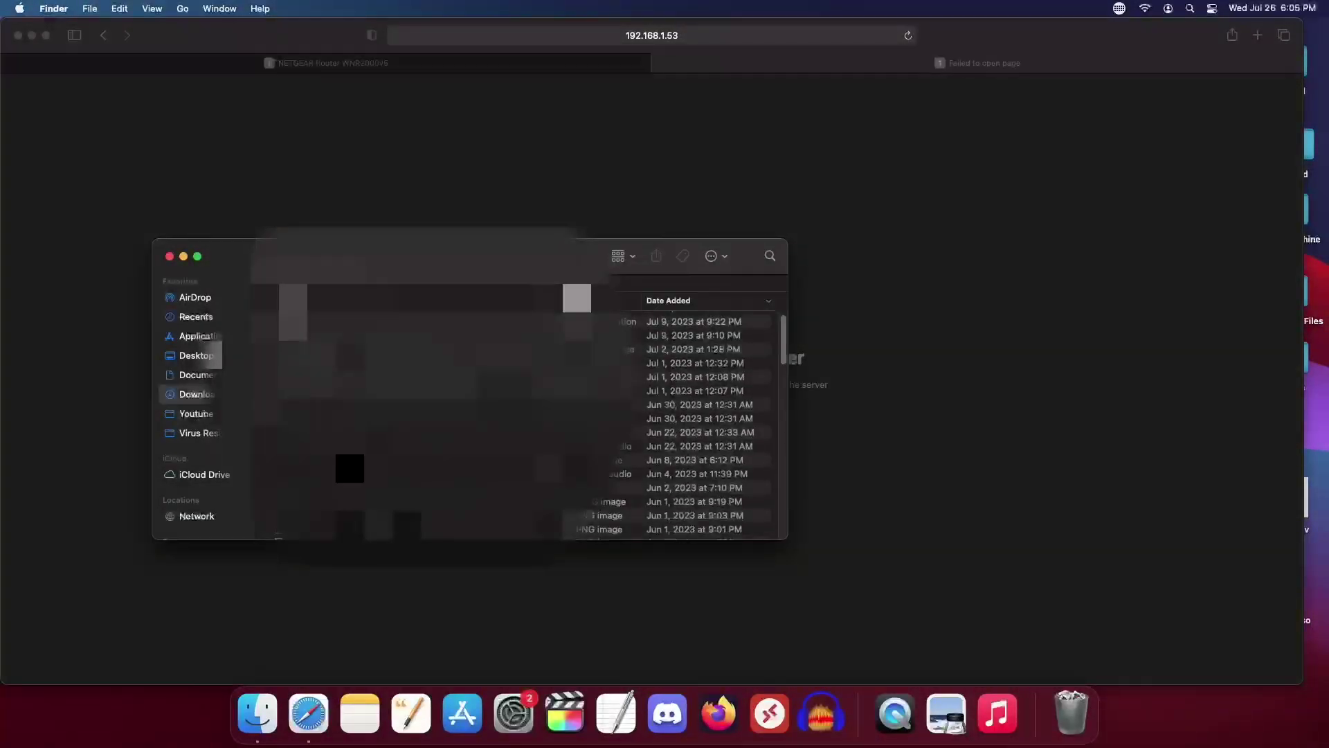
pyautogui.scroll(-5, 520, 416)
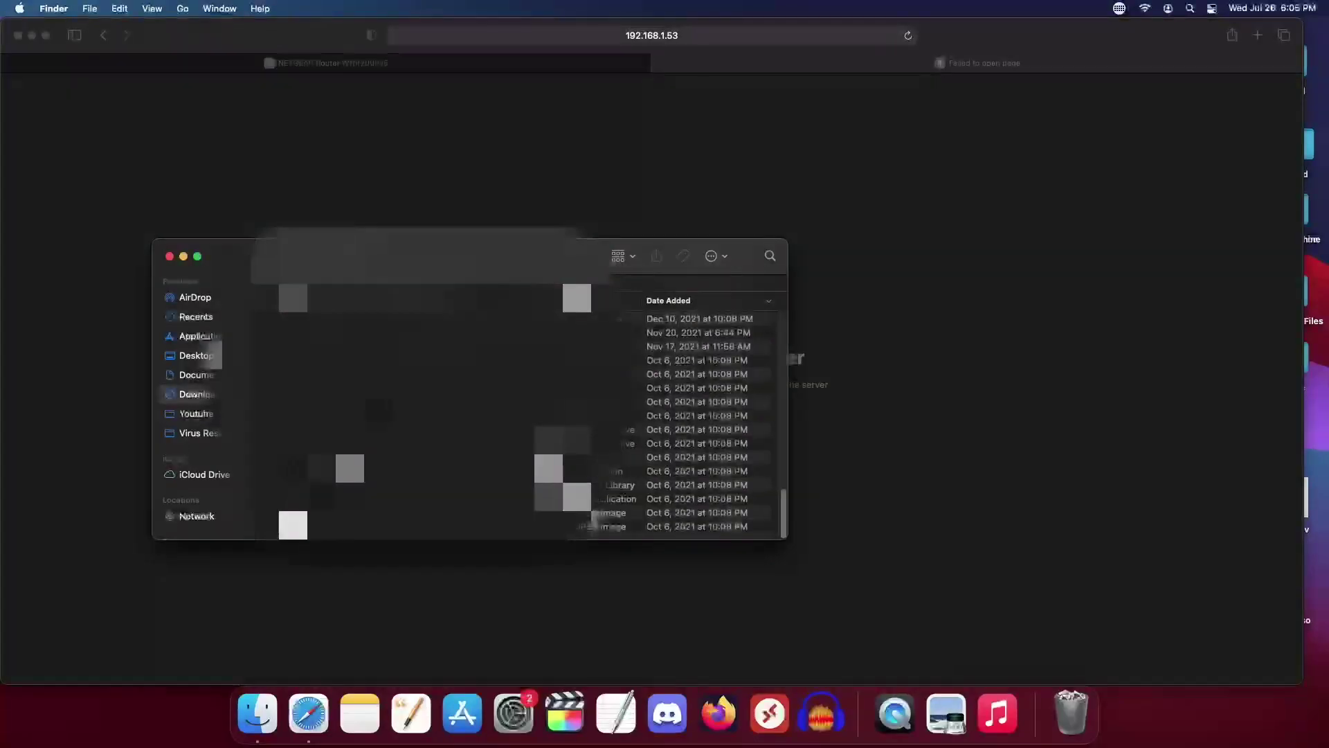
pyautogui.click(201, 336)
pyautogui.scroll(-5, 415, 450)
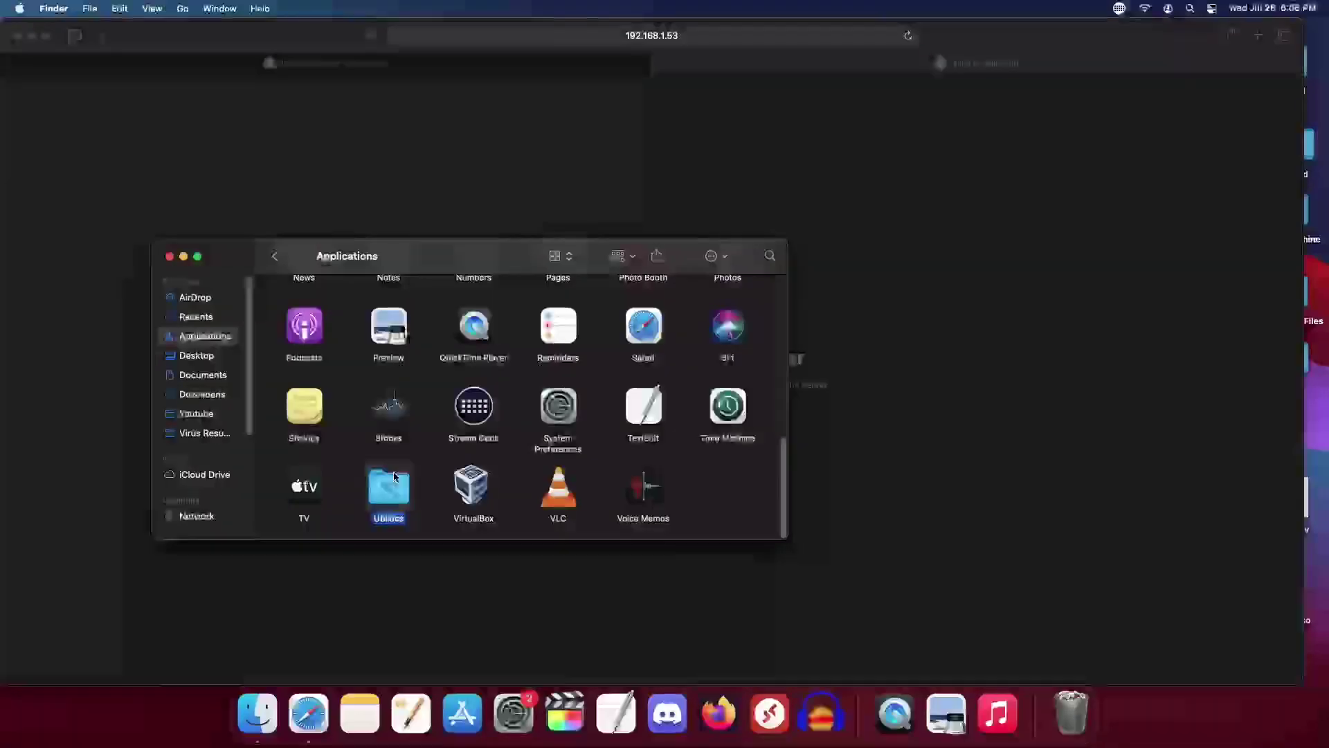
pyautogui.doubleClick(388, 488)
# Step: Launch AirPort Utility and select the Zacnet Time Capsule, cancelling the first password prompt
pyautogui.doubleClick(391, 311)
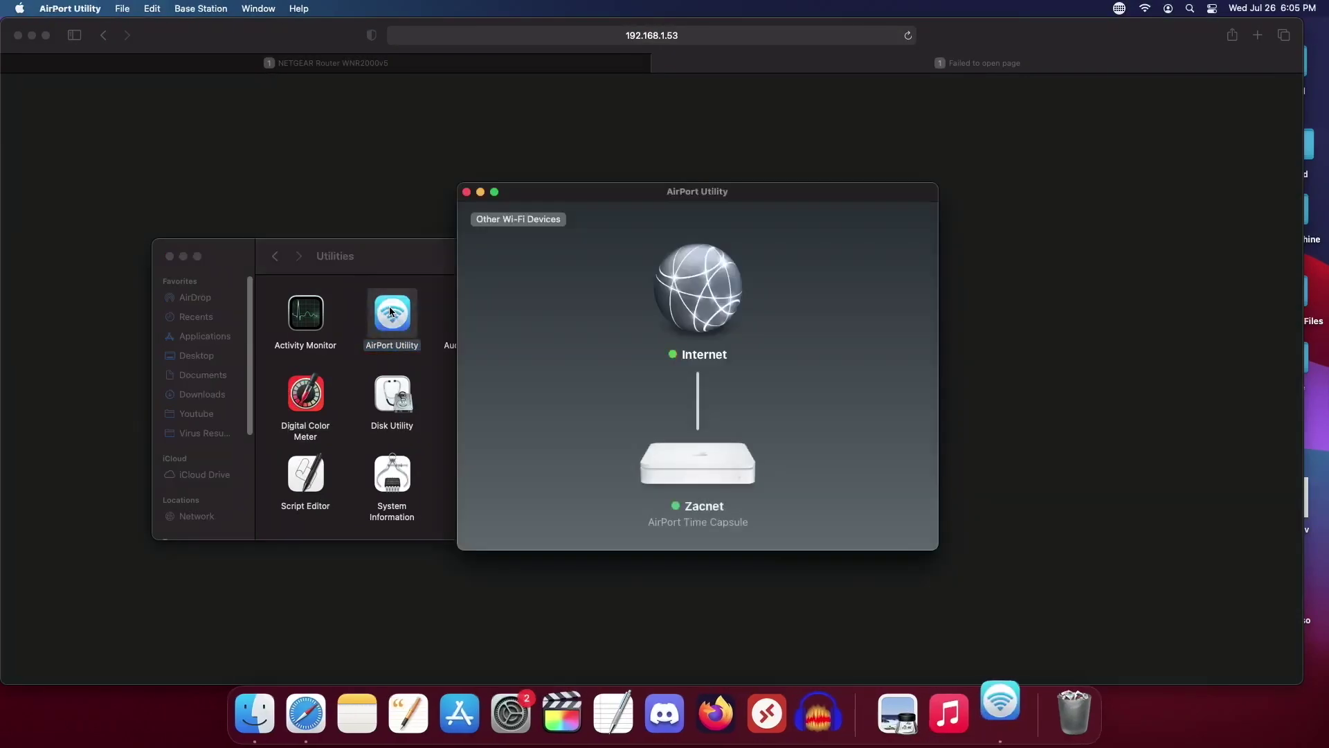
pyautogui.click(695, 471)
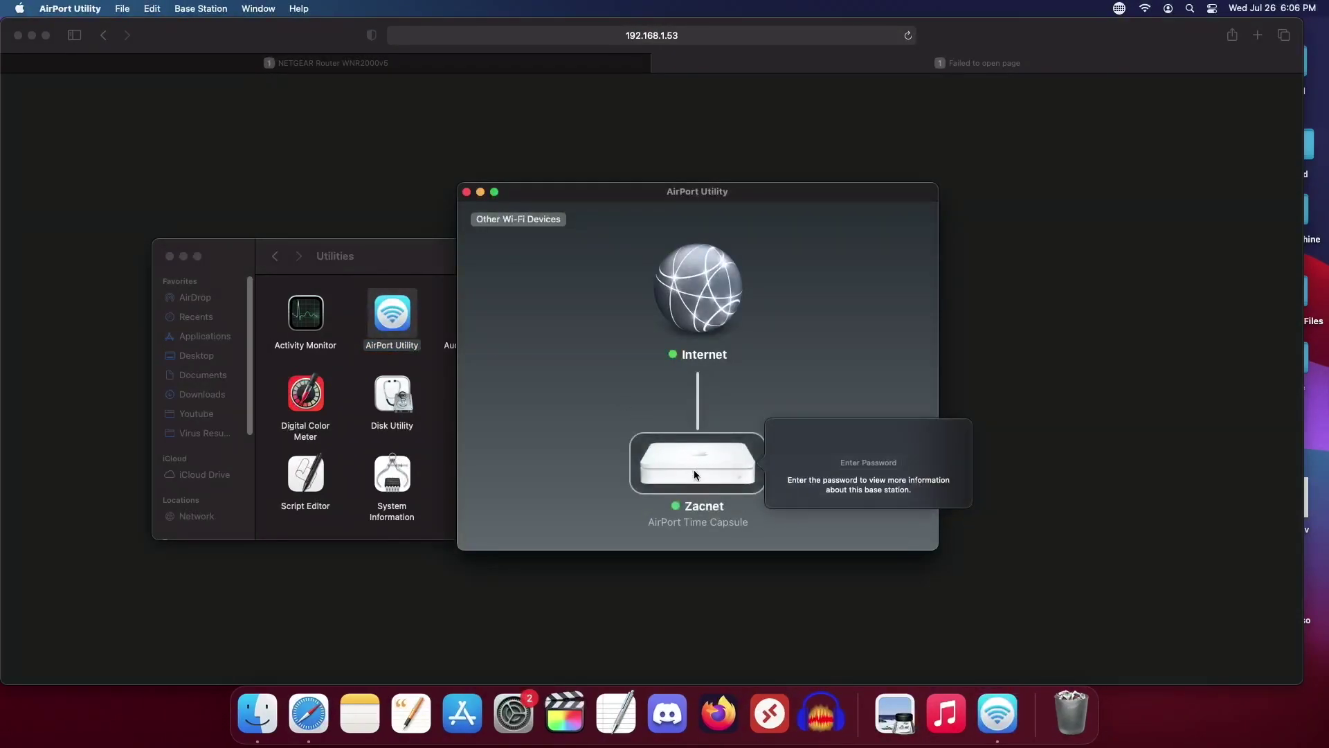
pyautogui.click(852, 464)
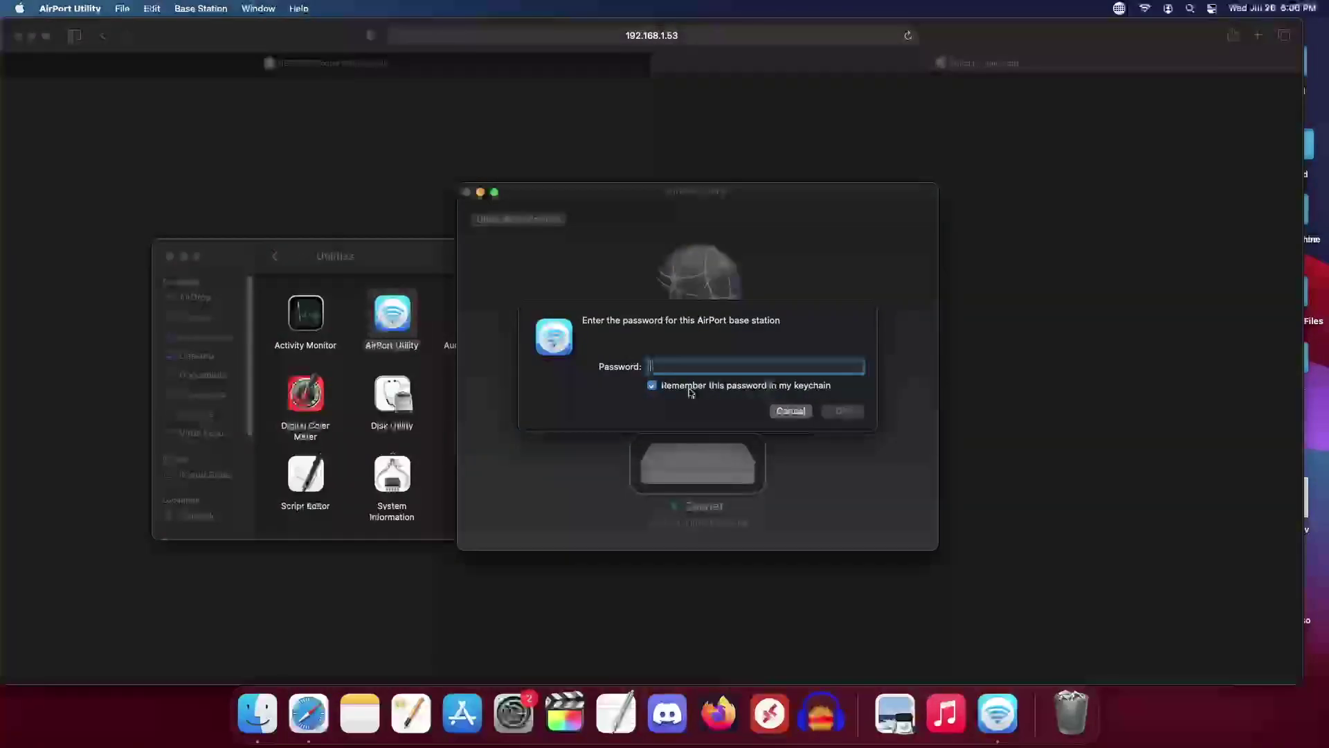
pyautogui.click(791, 411)
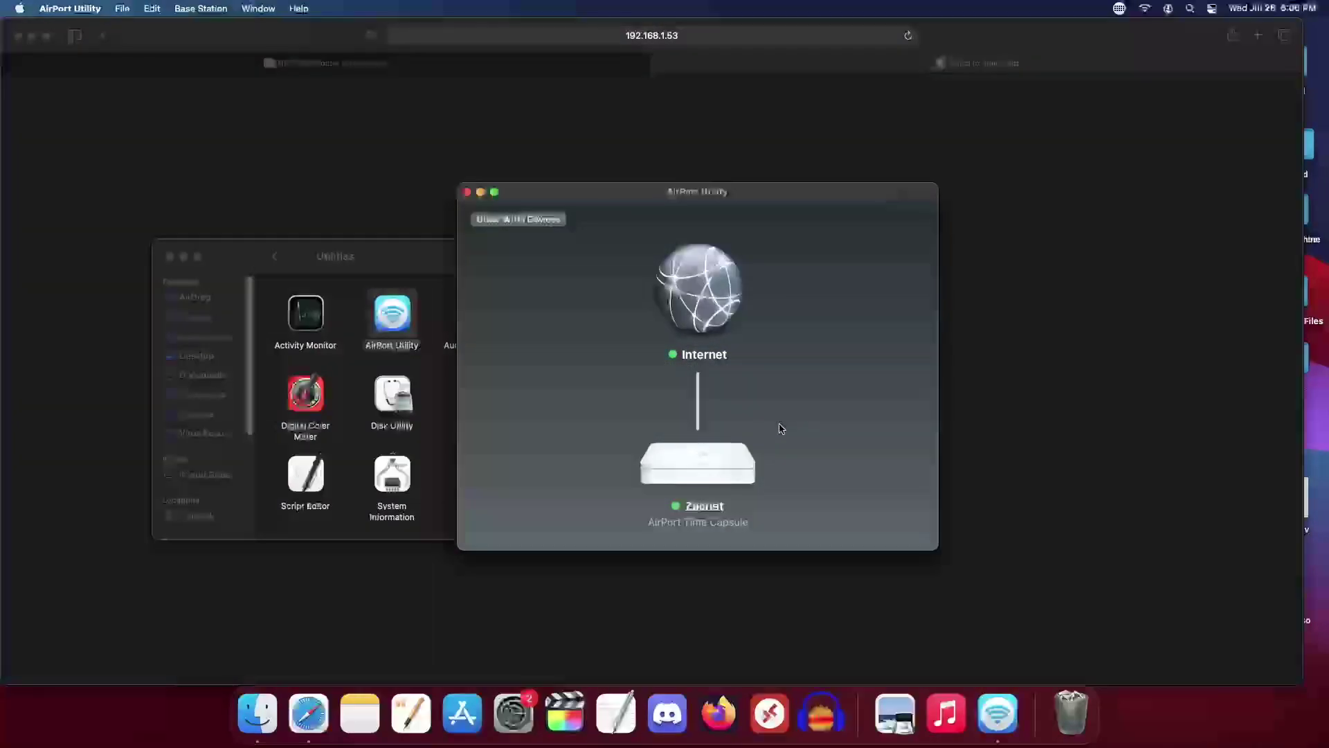
# Step: Reopen the base station password prompt and try the password twice without success
pyautogui.click(720, 468)
pyautogui.doubleClick(720, 468)
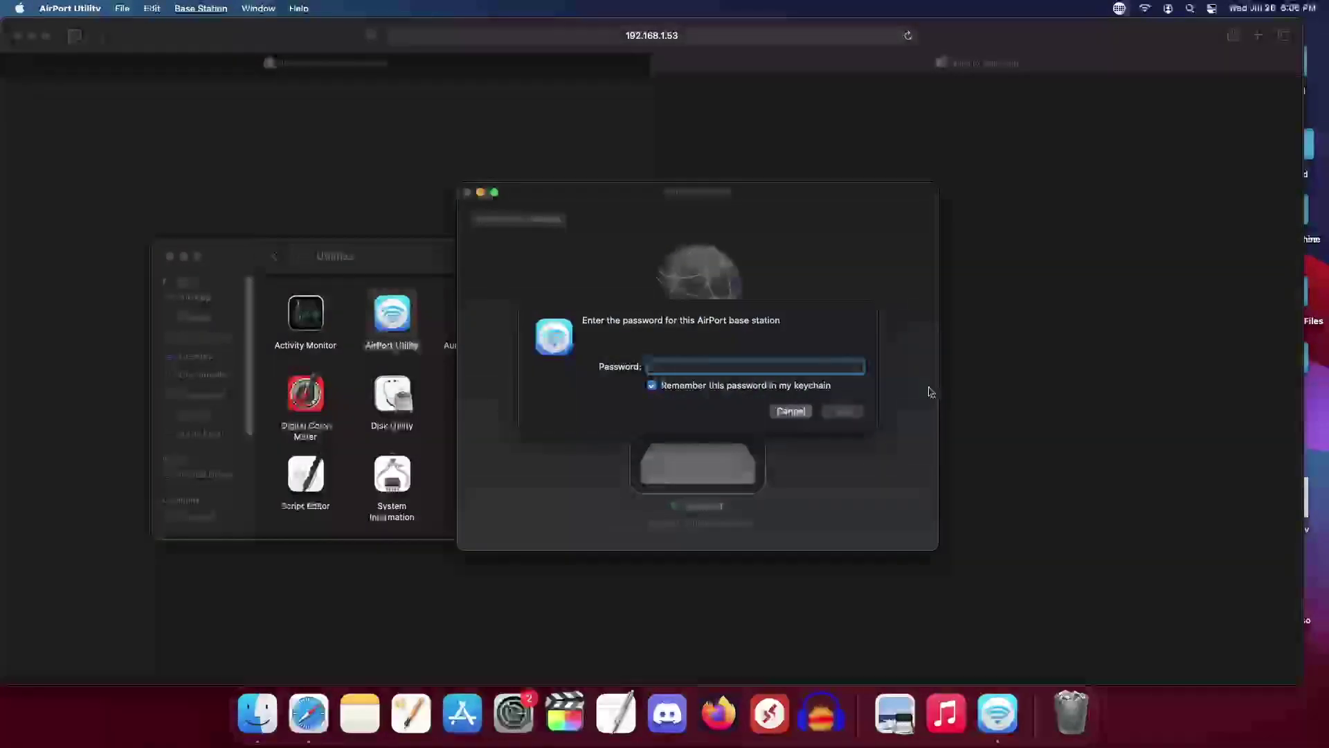
pyautogui.write('*********')
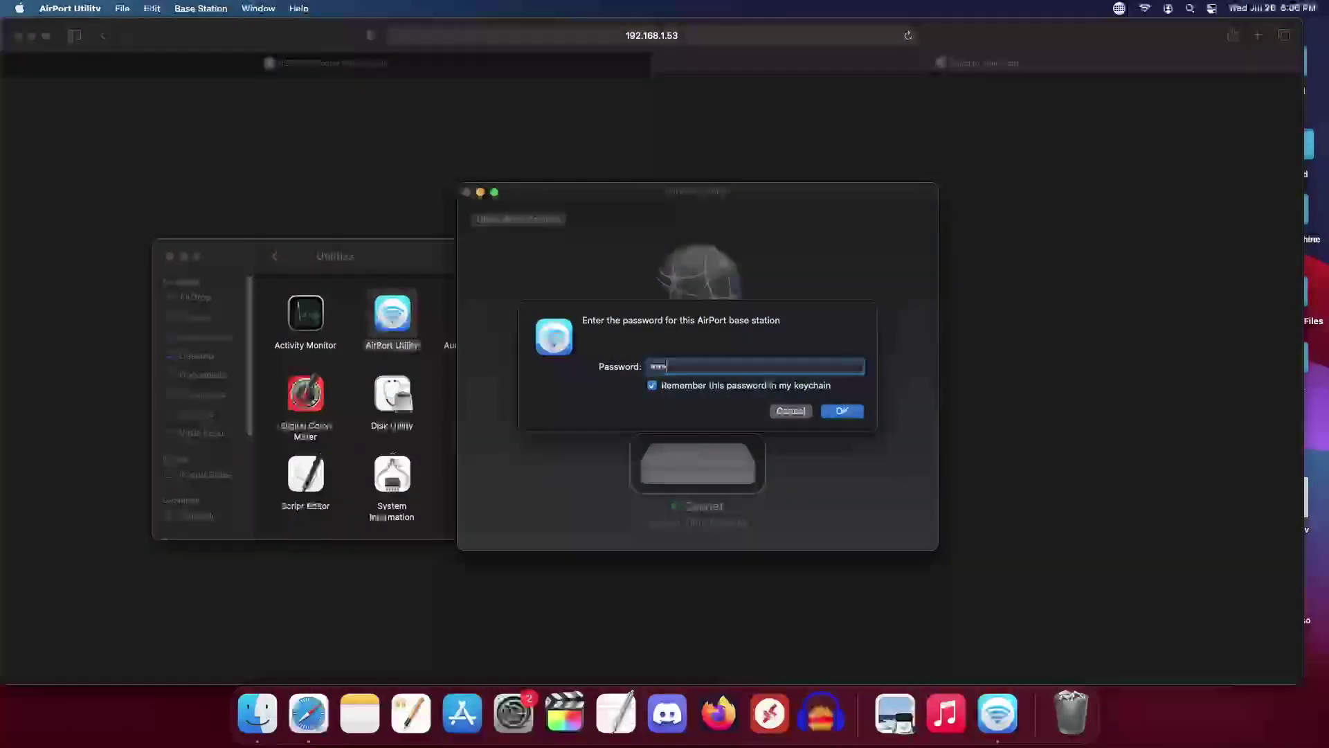
pyautogui.press('Return')
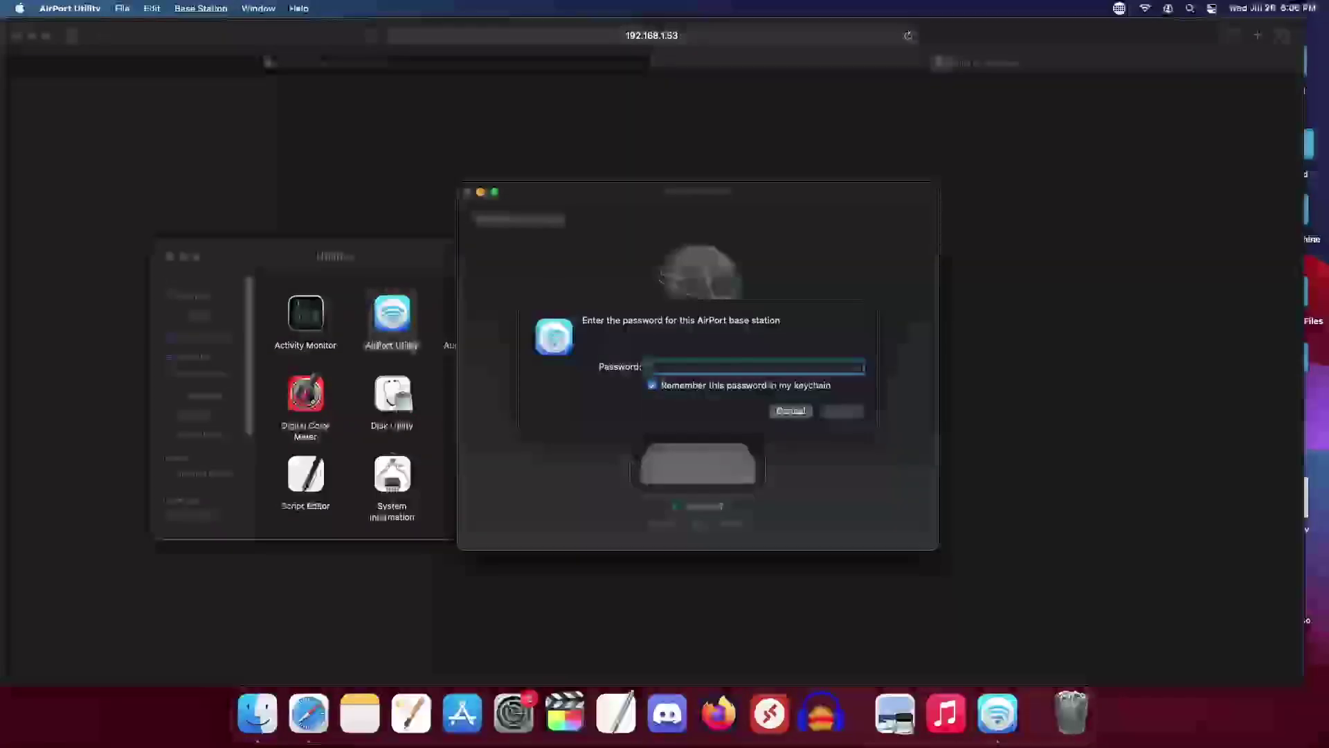
pyautogui.write('*********')
pyautogui.press('Return')
pyautogui.click(1172, 229)
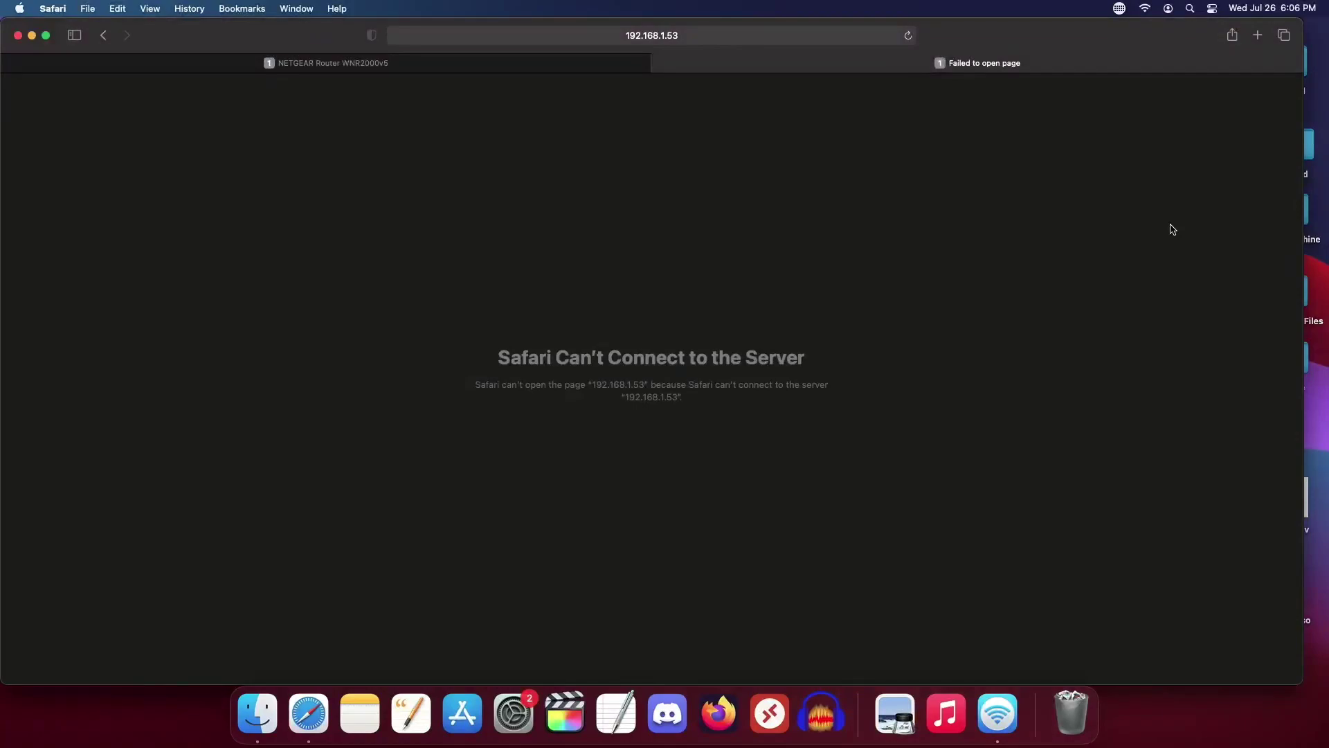
# Step: Search the web for 'apple airport bypass pas' in a new Safari tab
pyautogui.press('cmd+t')
pyautogui.write('a')
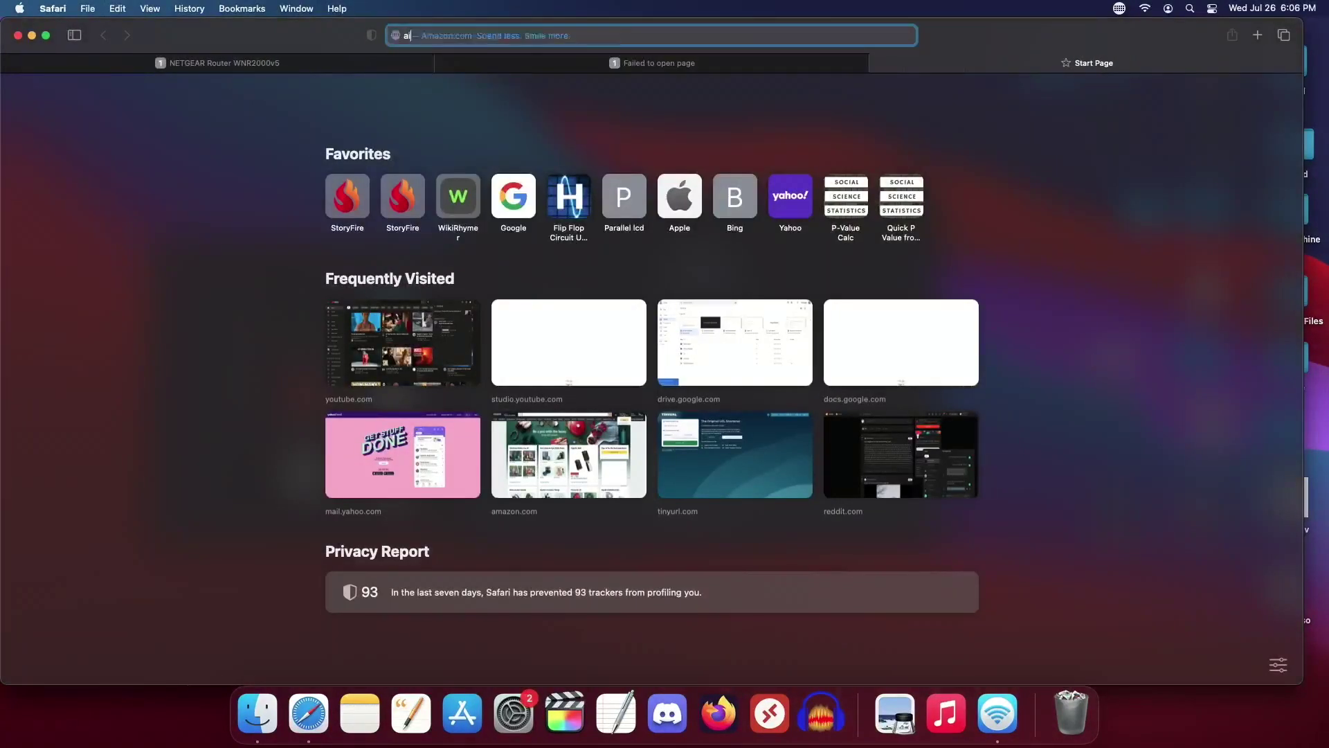
pyautogui.write('irport')
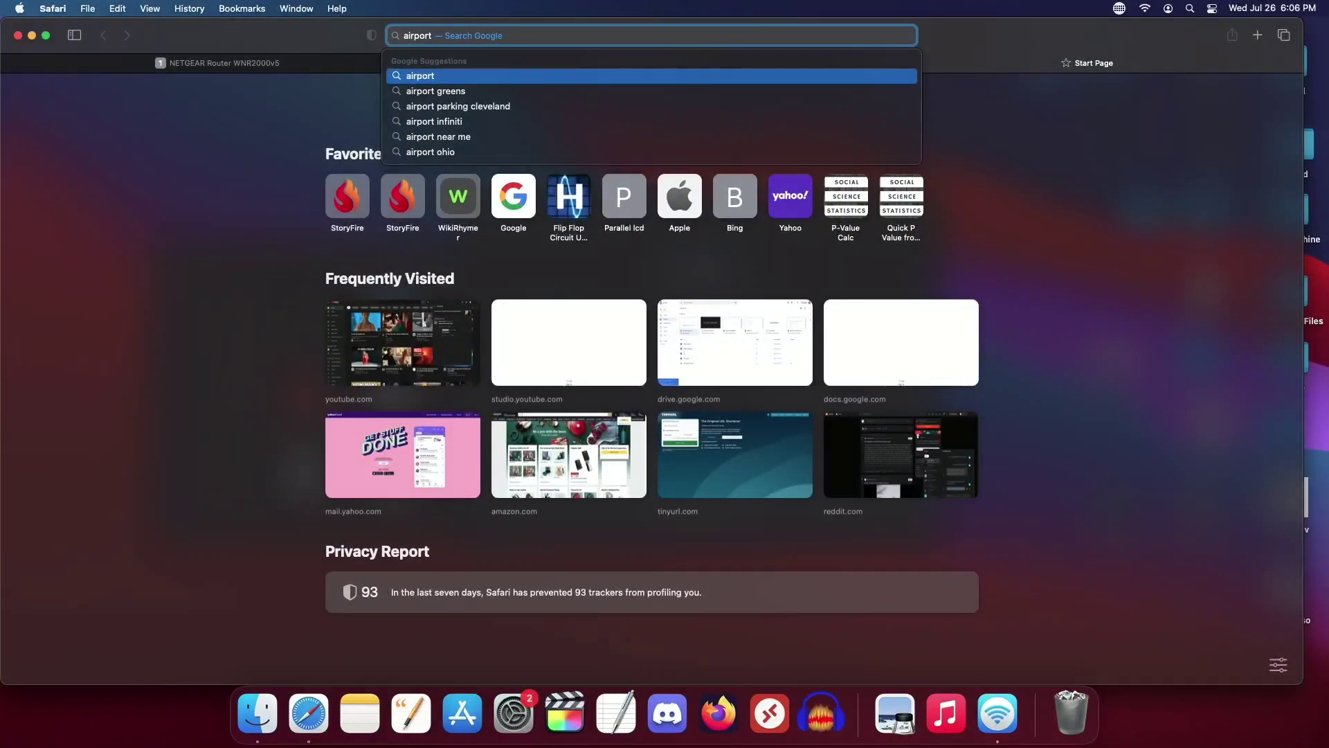
pyautogui.press('BackSpace')
pyautogui.press('BackSpace')
pyautogui.press('BackSpace')
pyautogui.press('BackSpace')
pyautogui.press('BackSpace')
pyautogui.press('BackSpace')
pyautogui.press('BackSpace')
pyautogui.press('BackSpace')
pyautogui.write('ap')
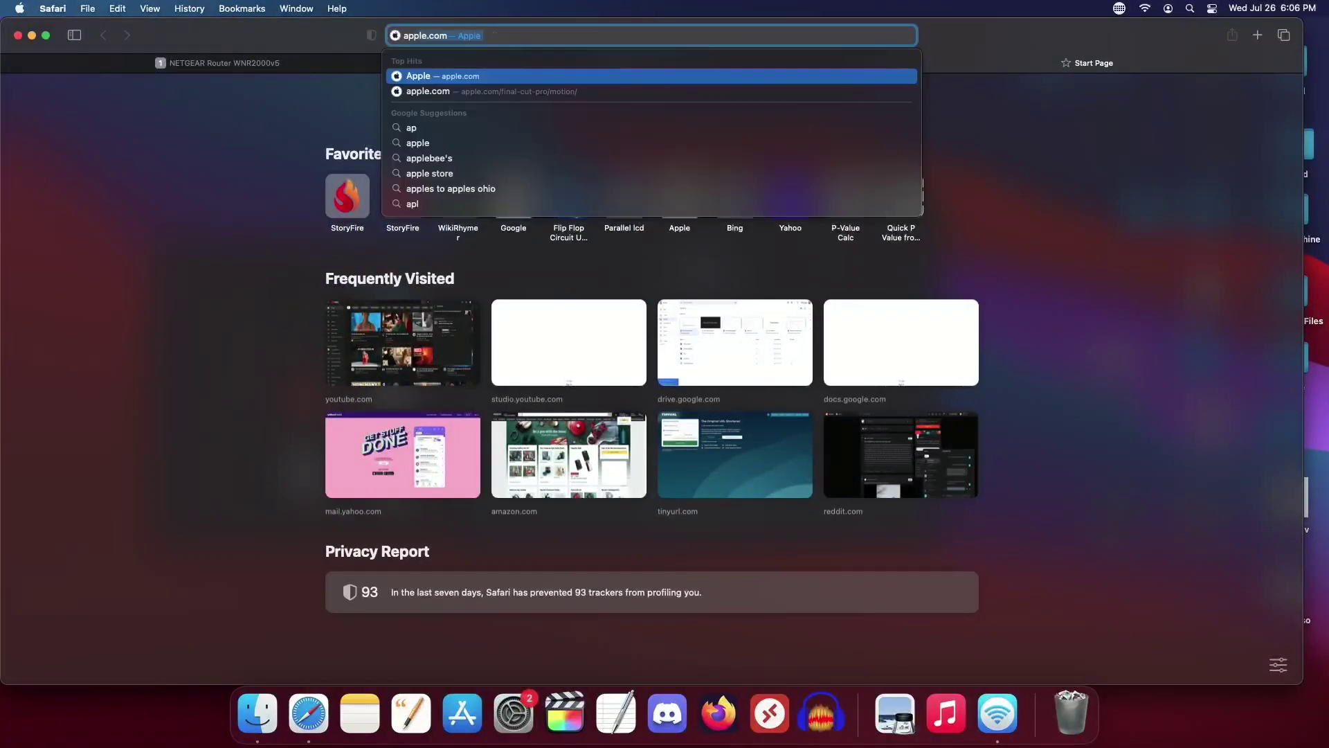
pyautogui.write('ple air')
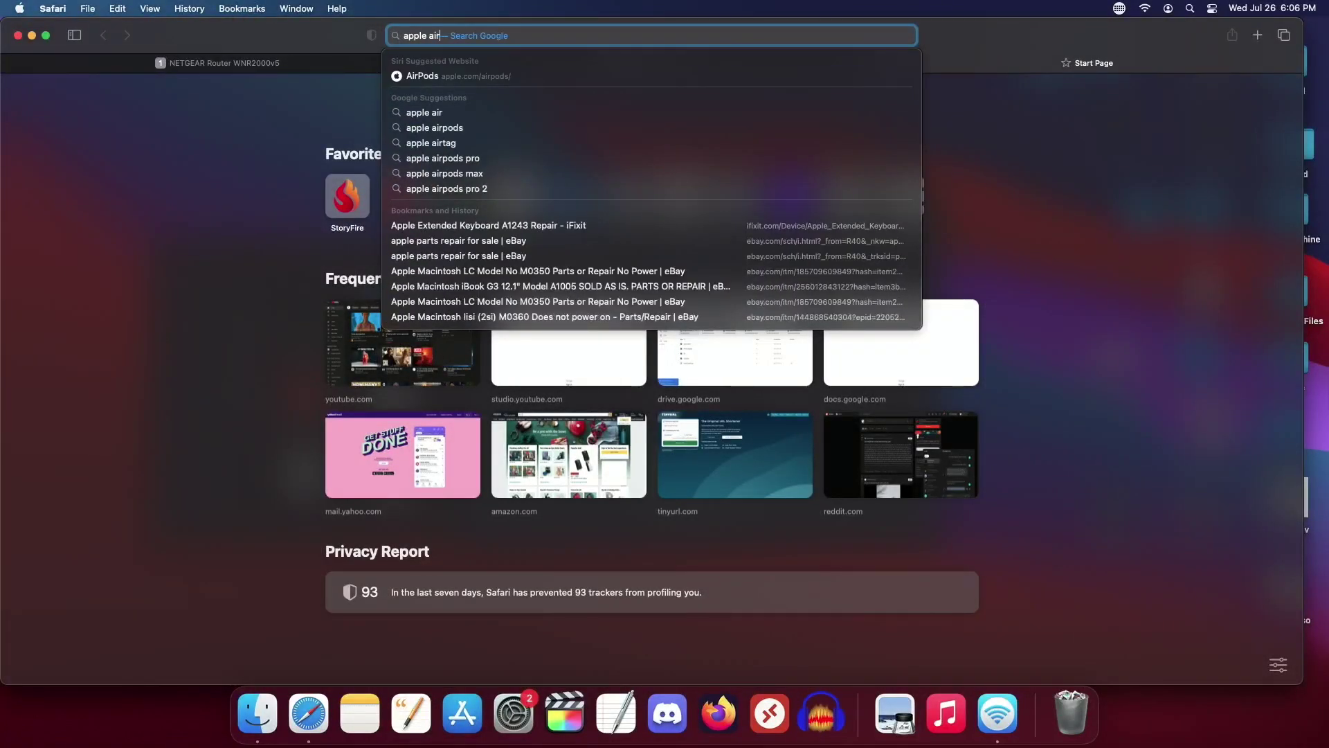
pyautogui.write('port bypass ')
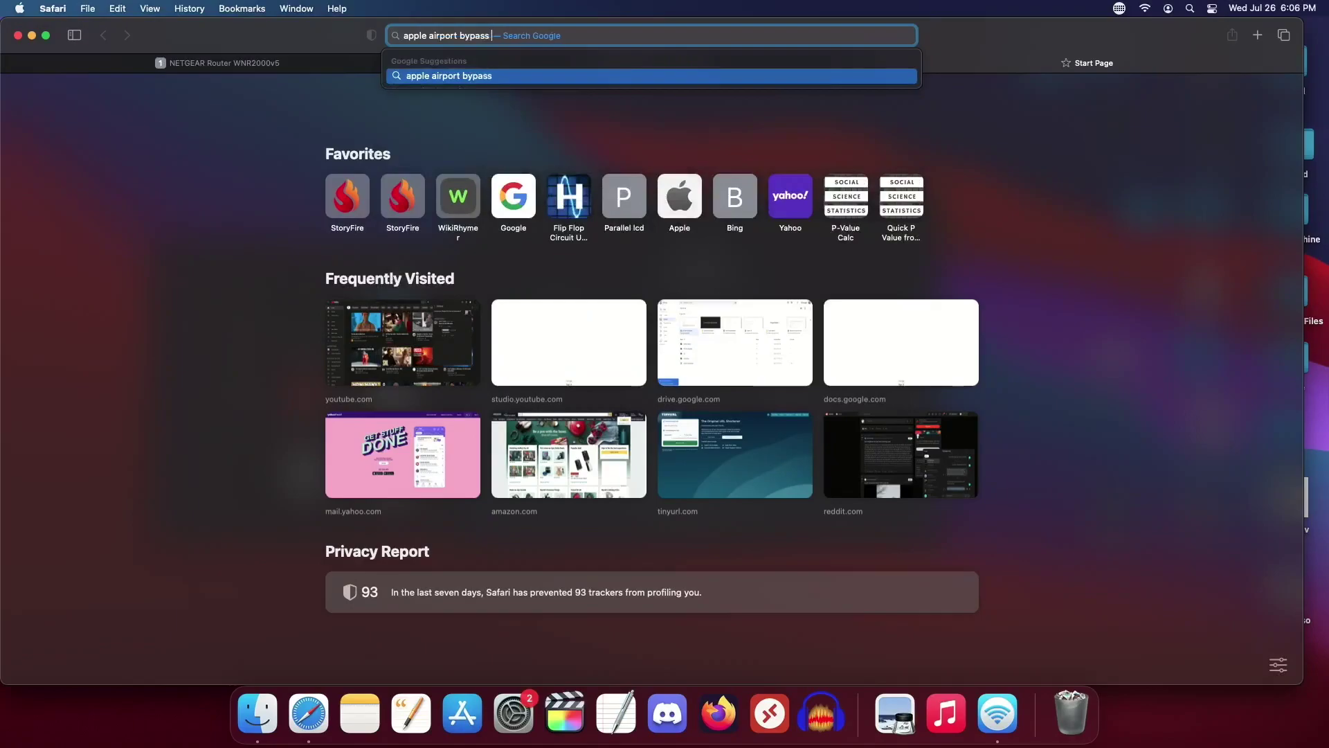
pyautogui.write('password')
pyautogui.press('Return')
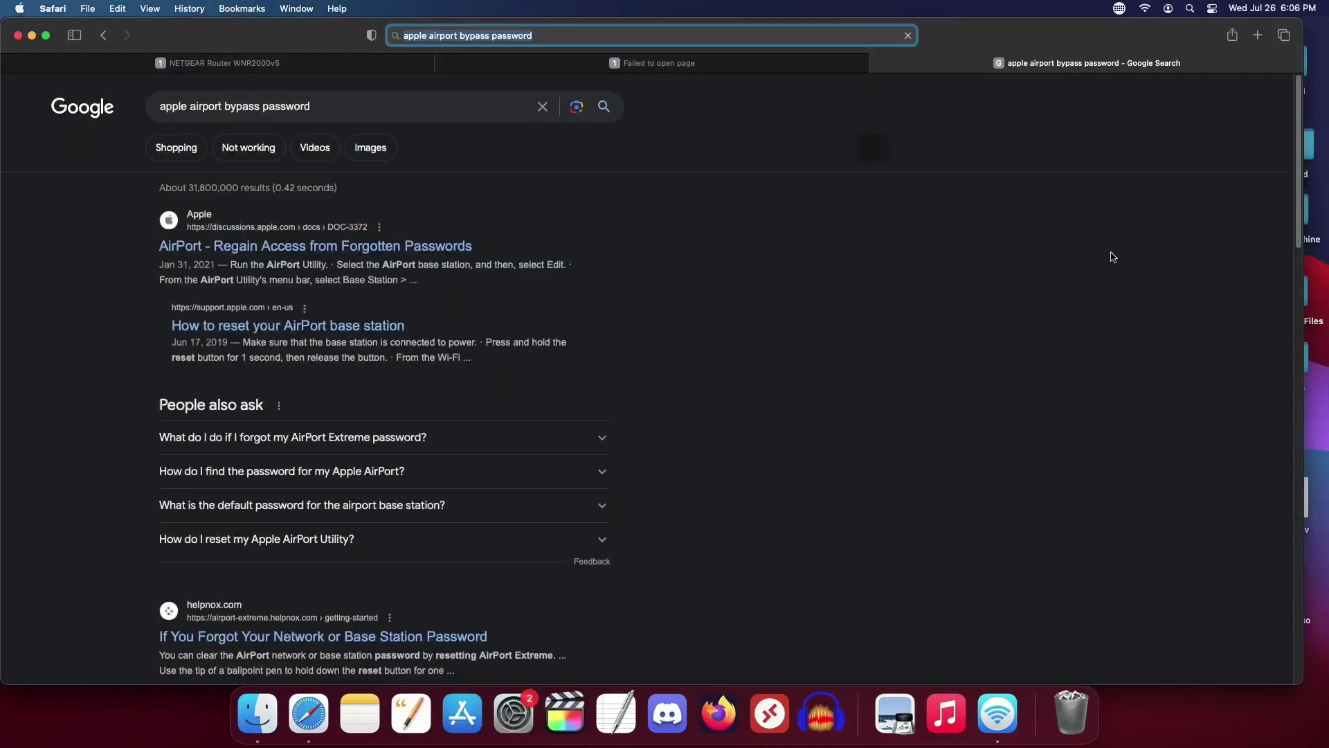
# Step: Open and read the Apple Community article 'AirPort - Regain Access from Forgotten Passwords'
pyautogui.click(363, 247)
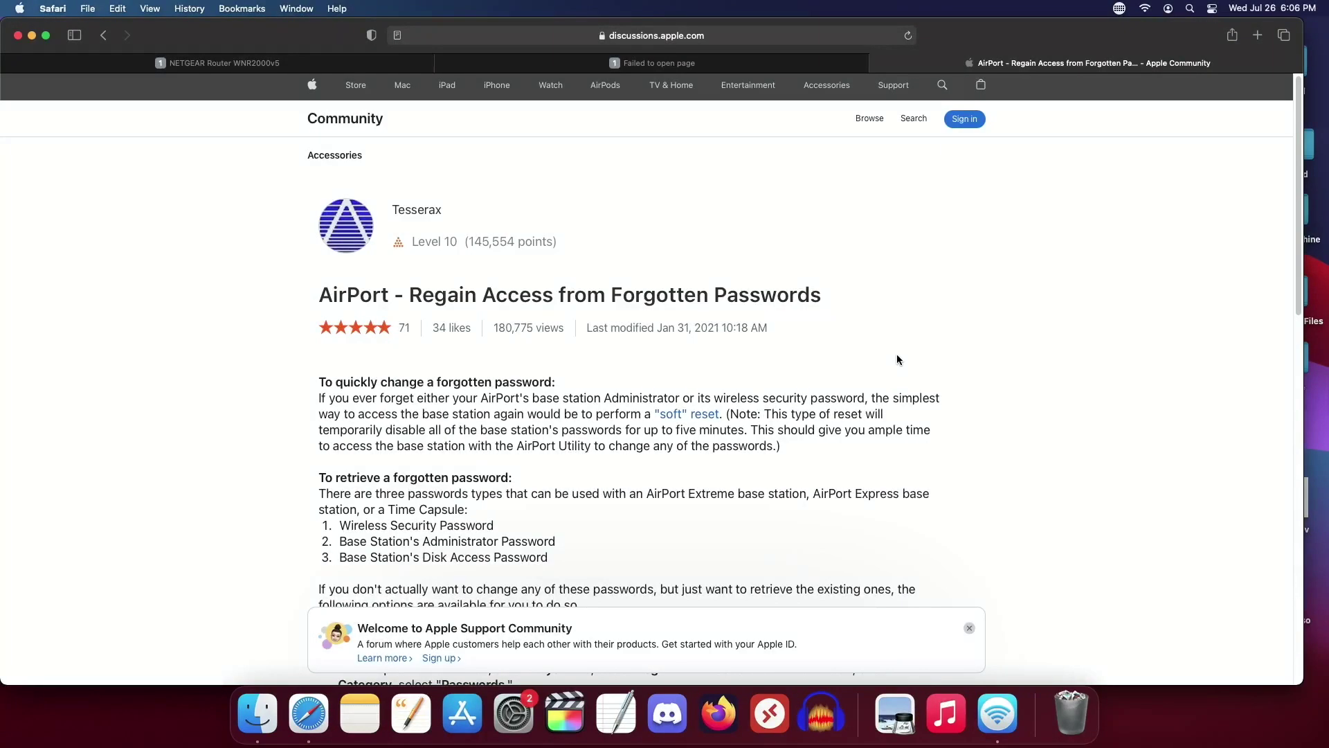
pyautogui.scroll(-1, 897, 359)
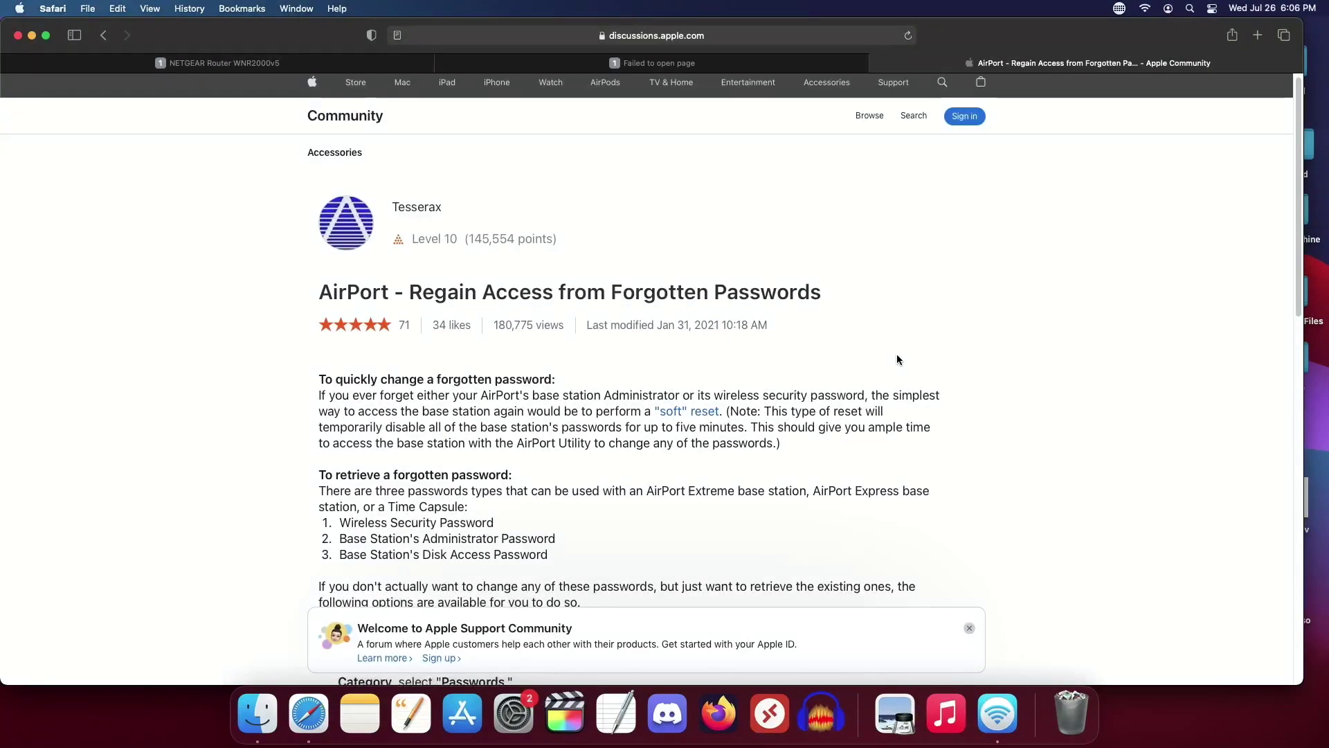
pyautogui.scroll(-7, 897, 359)
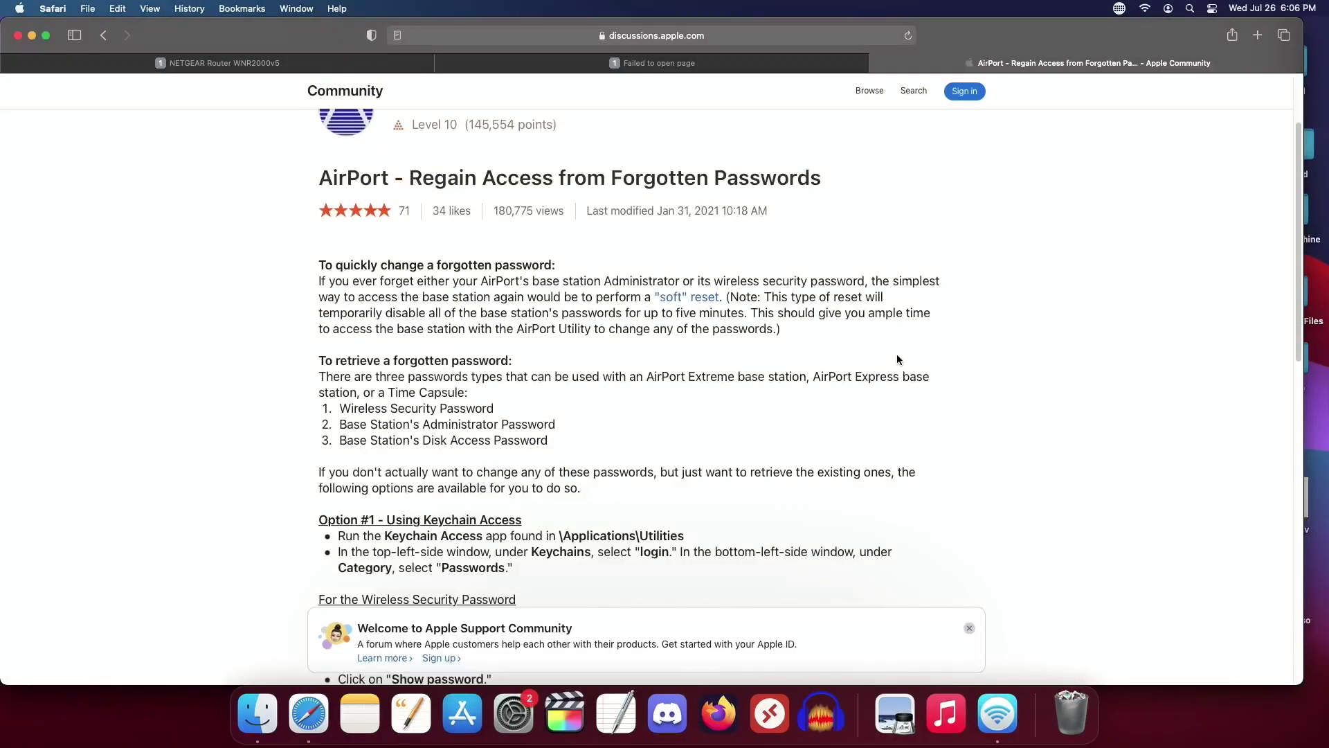
pyautogui.scroll(-3, 897, 359)
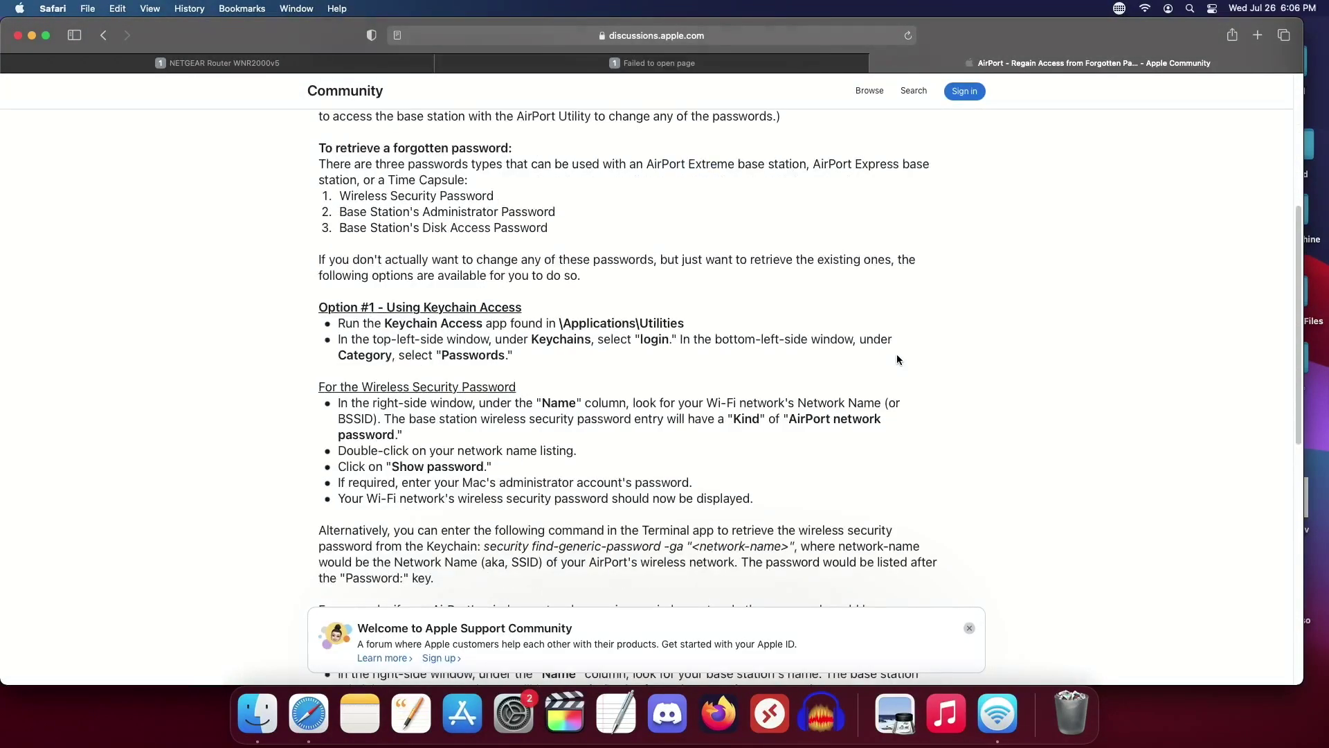
pyautogui.scroll(-6, 897, 358)
pyautogui.scroll(-6, 897, 359)
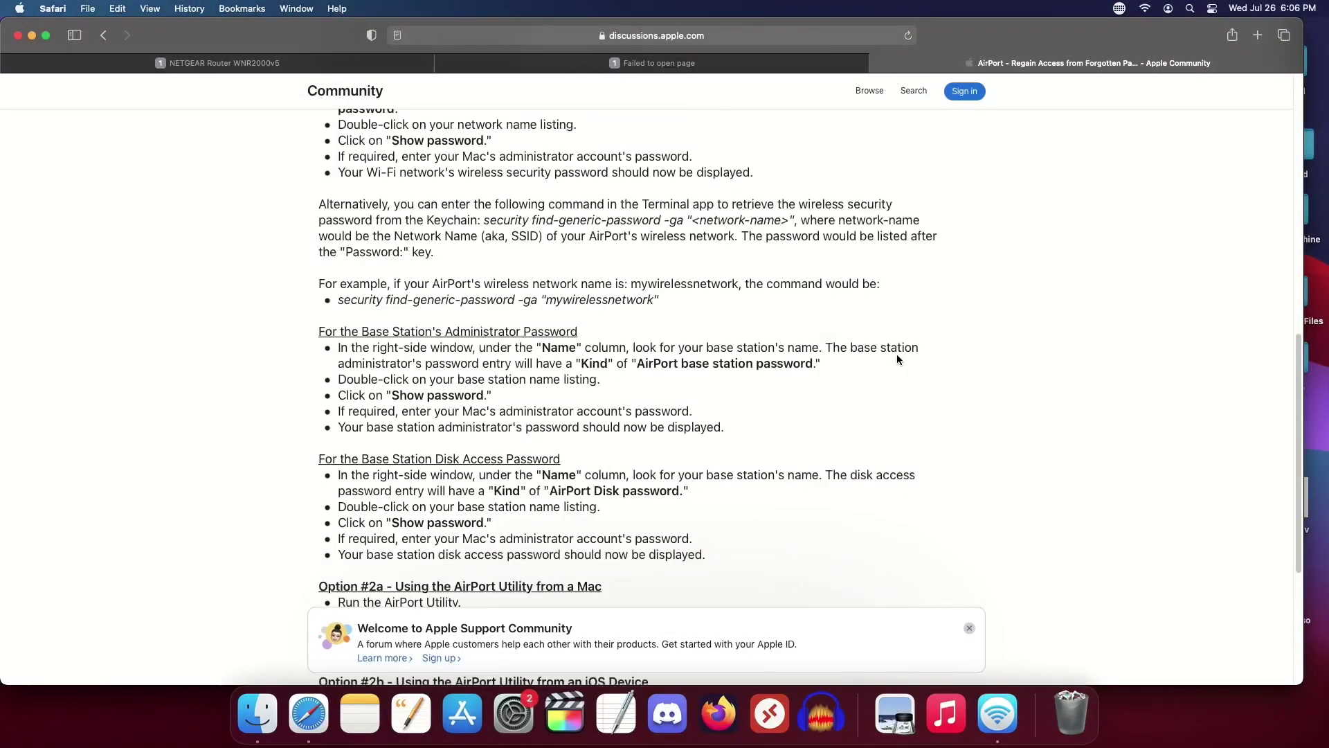
pyautogui.scroll(-6, 898, 358)
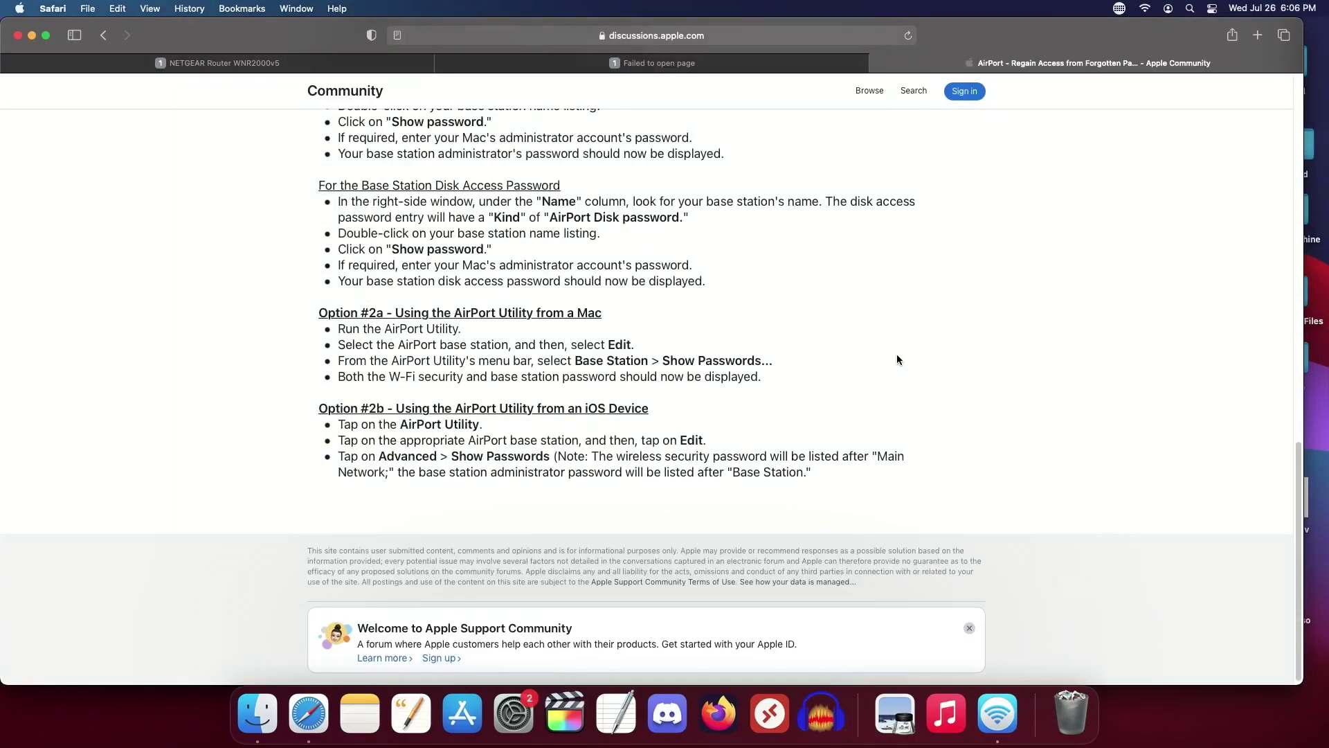
pyautogui.scroll(8, 896, 355)
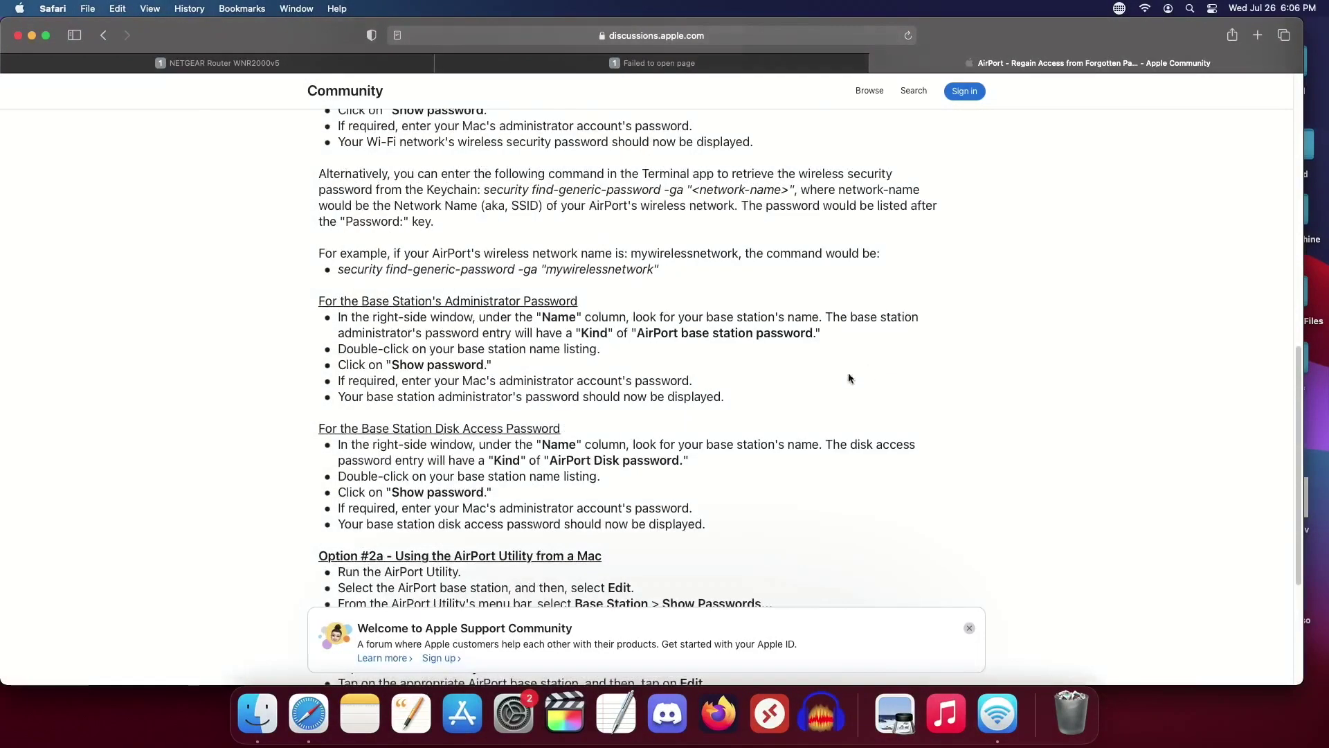
pyautogui.click(997, 713)
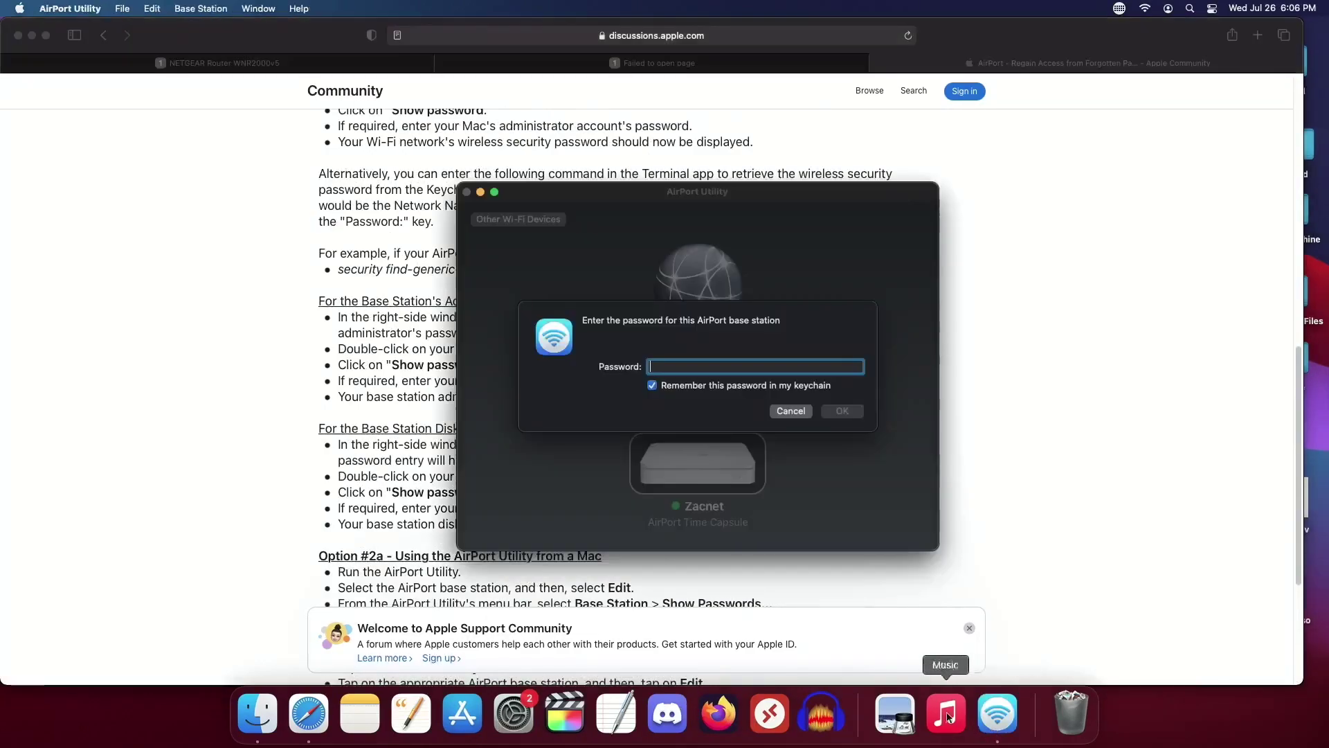
pyautogui.click(175, 6)
pyautogui.moveTo(154, 5)
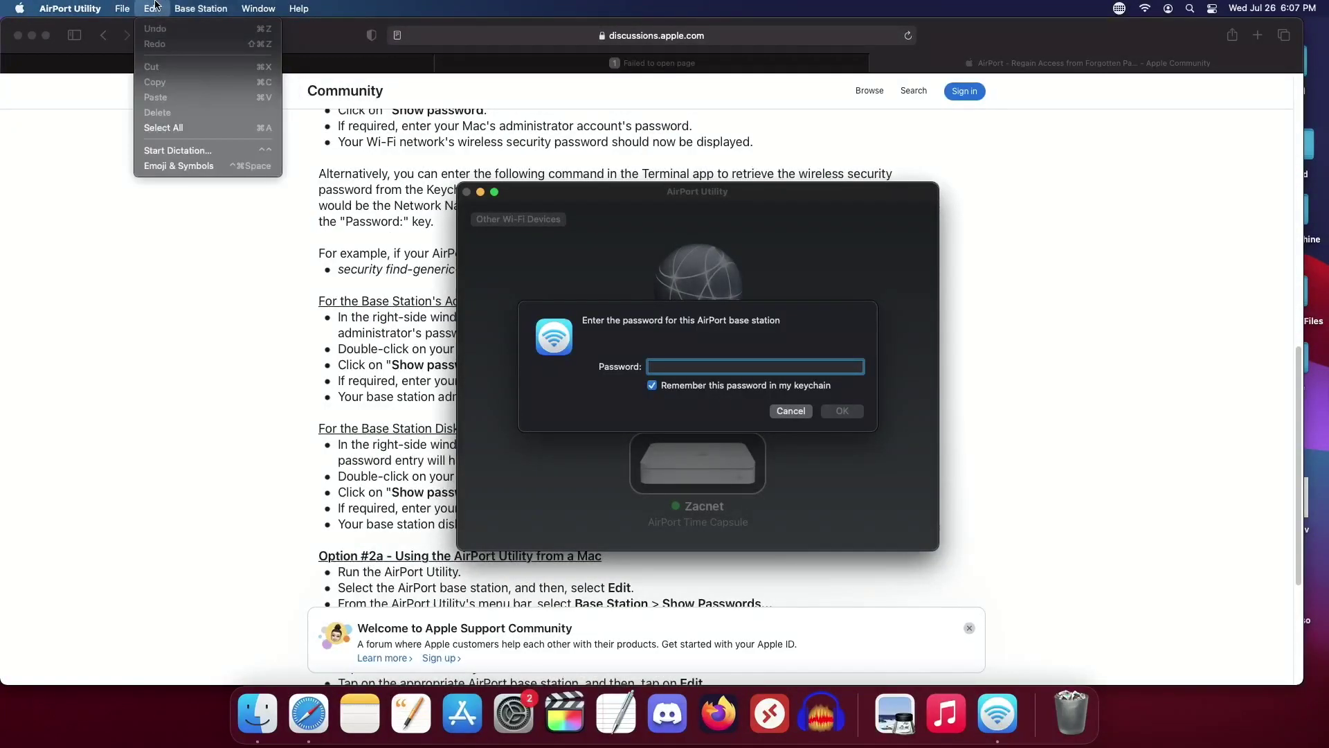
pyautogui.click(153, 6)
pyautogui.click(153, 6)
pyautogui.click(63, 6)
pyautogui.click(63, 6)
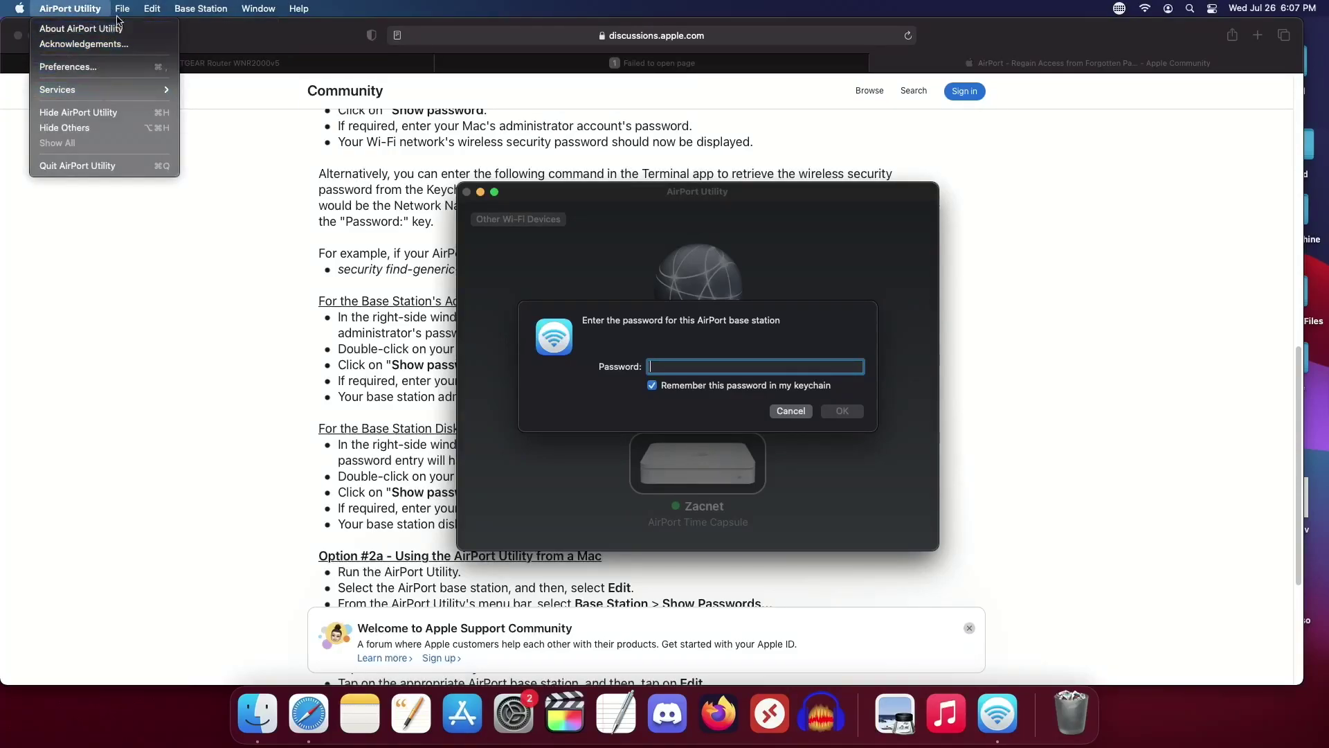
pyautogui.moveTo(121, 5)
pyautogui.moveTo(257, 8)
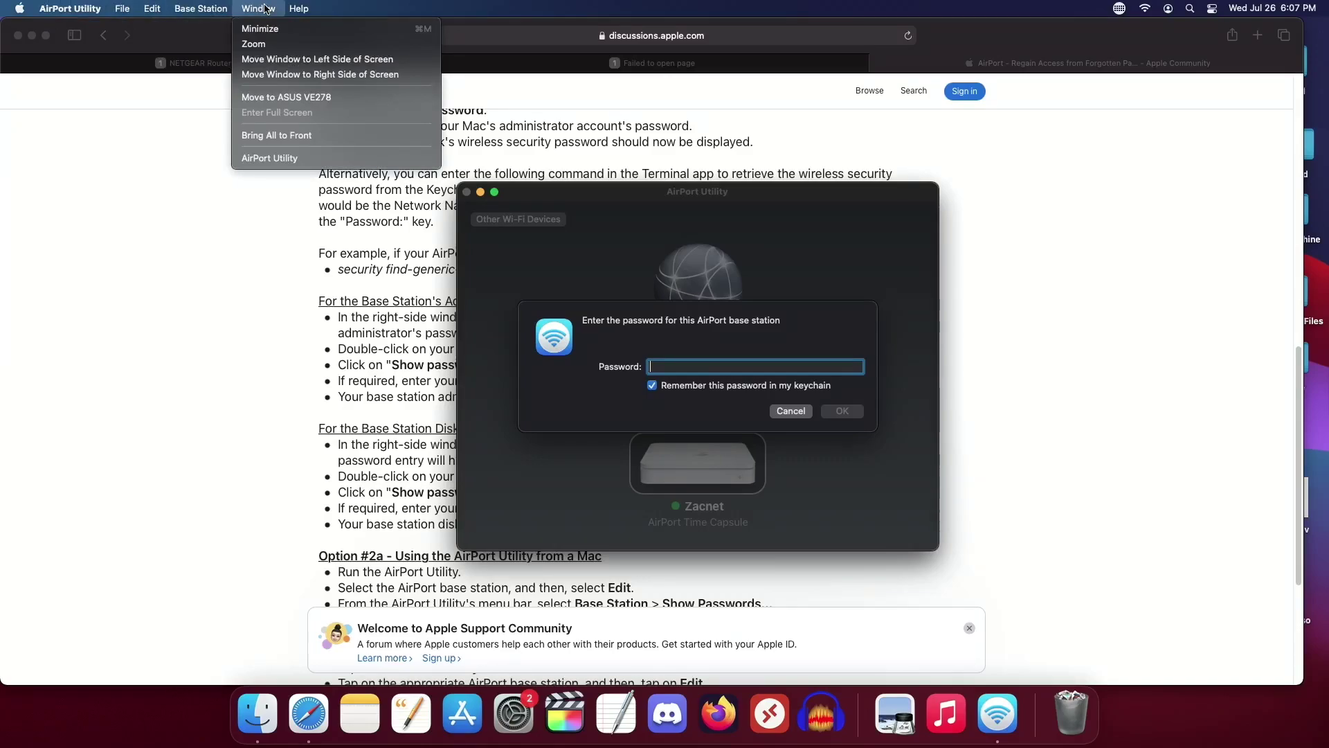
pyautogui.click(235, 261)
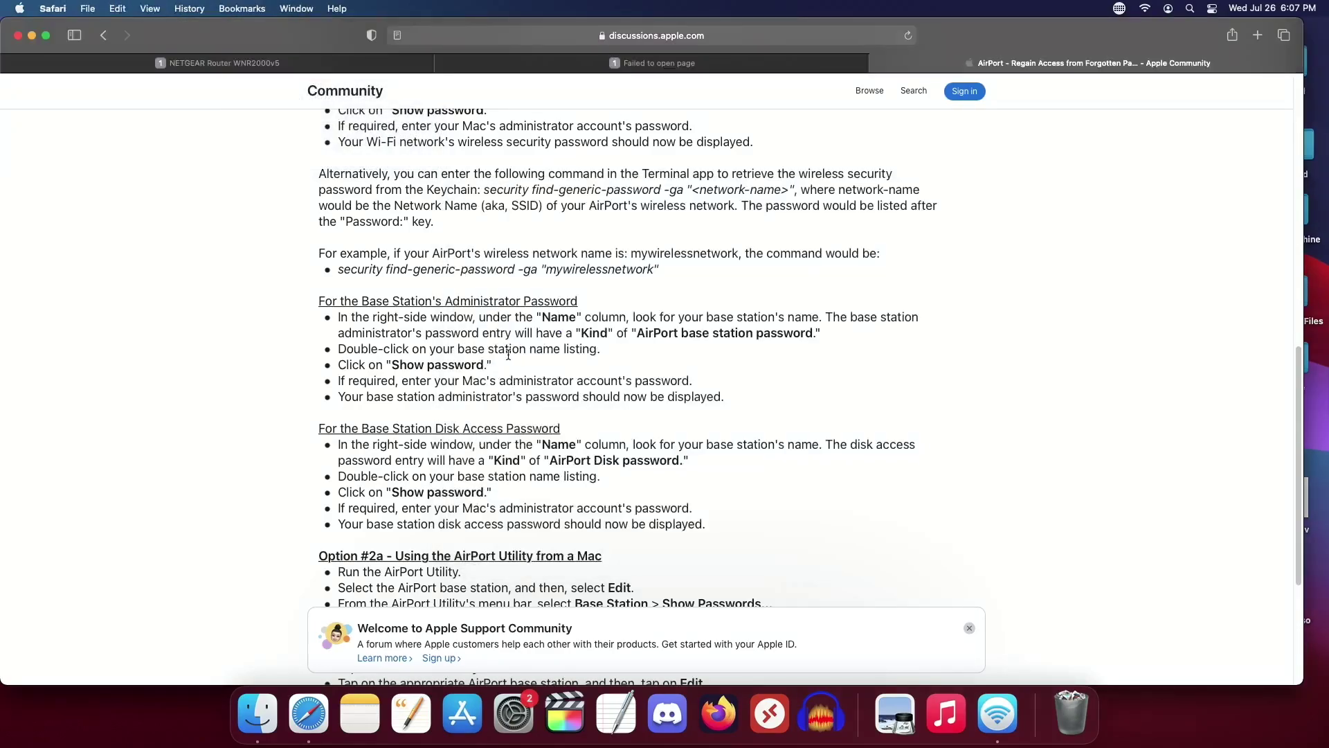
pyautogui.scroll(15, 511, 354)
pyautogui.scroll(1, 511, 354)
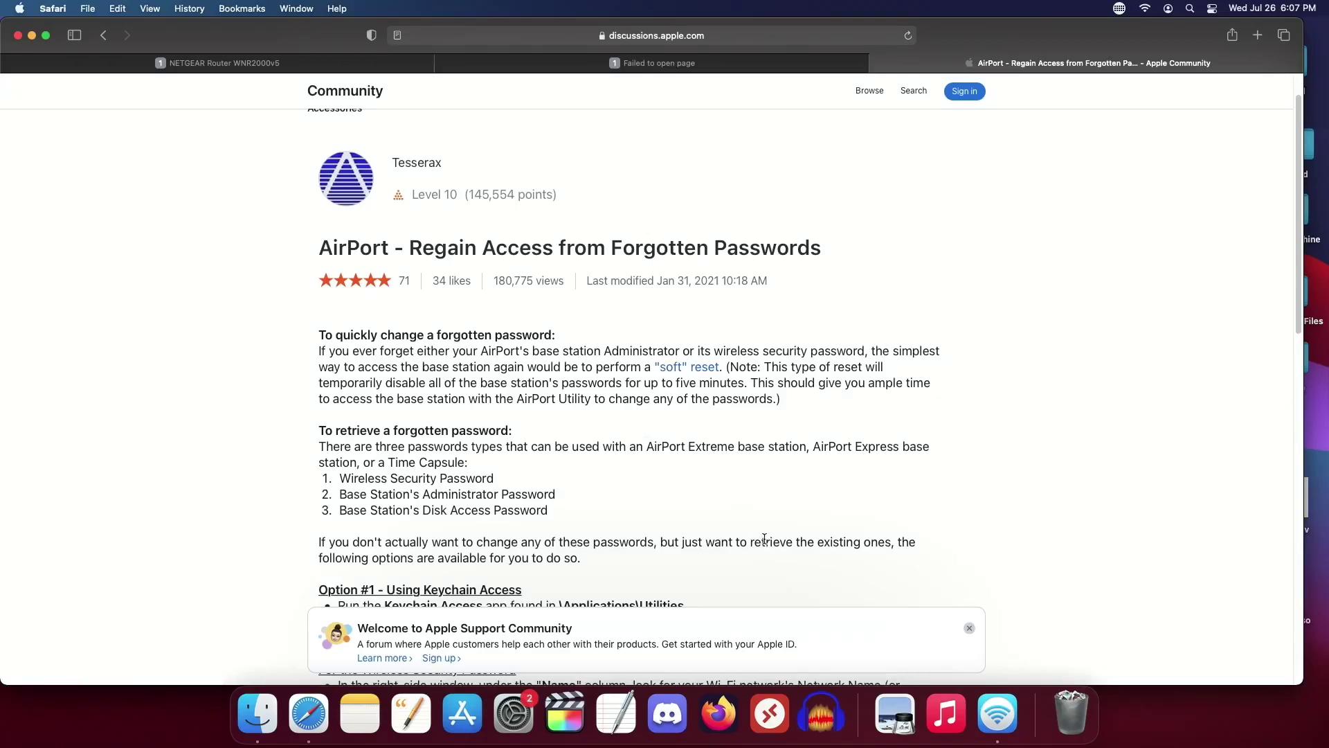
pyautogui.scroll(-3, 765, 539)
pyautogui.scroll(-1, 764, 538)
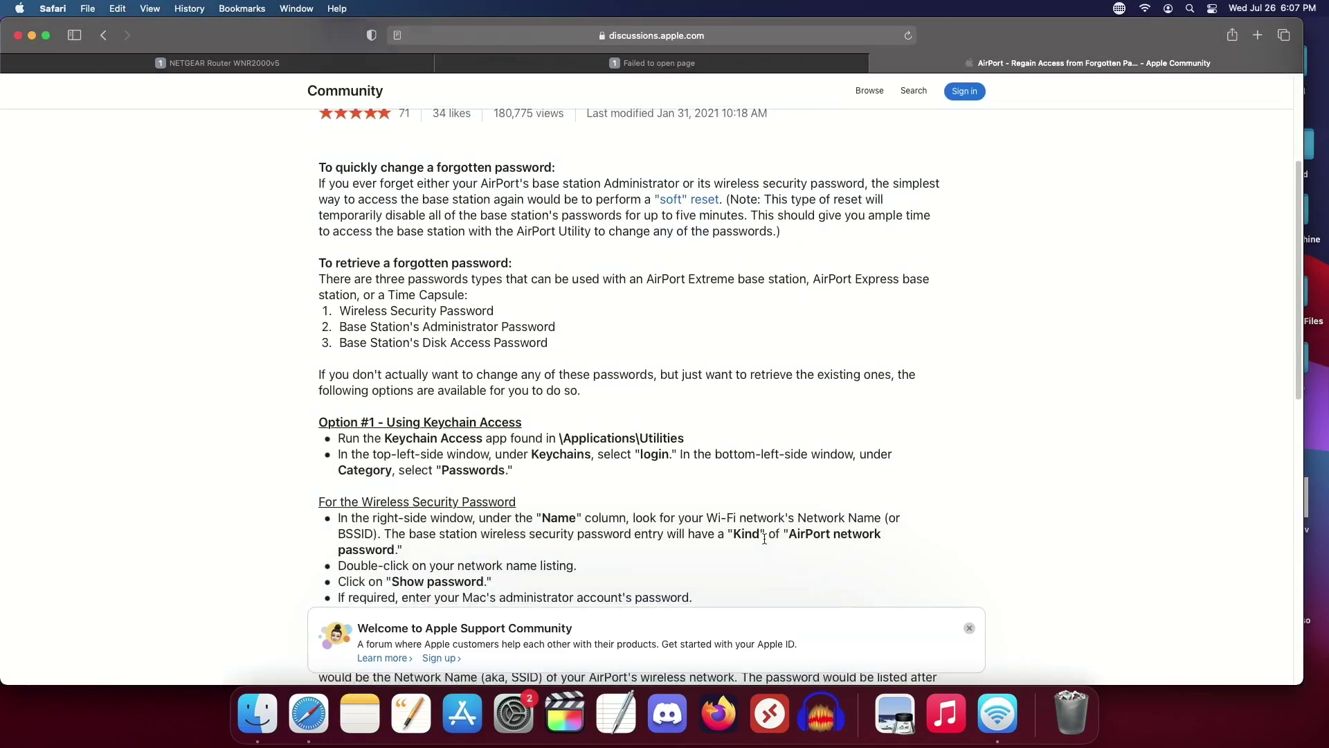
pyautogui.scroll(-8, 765, 539)
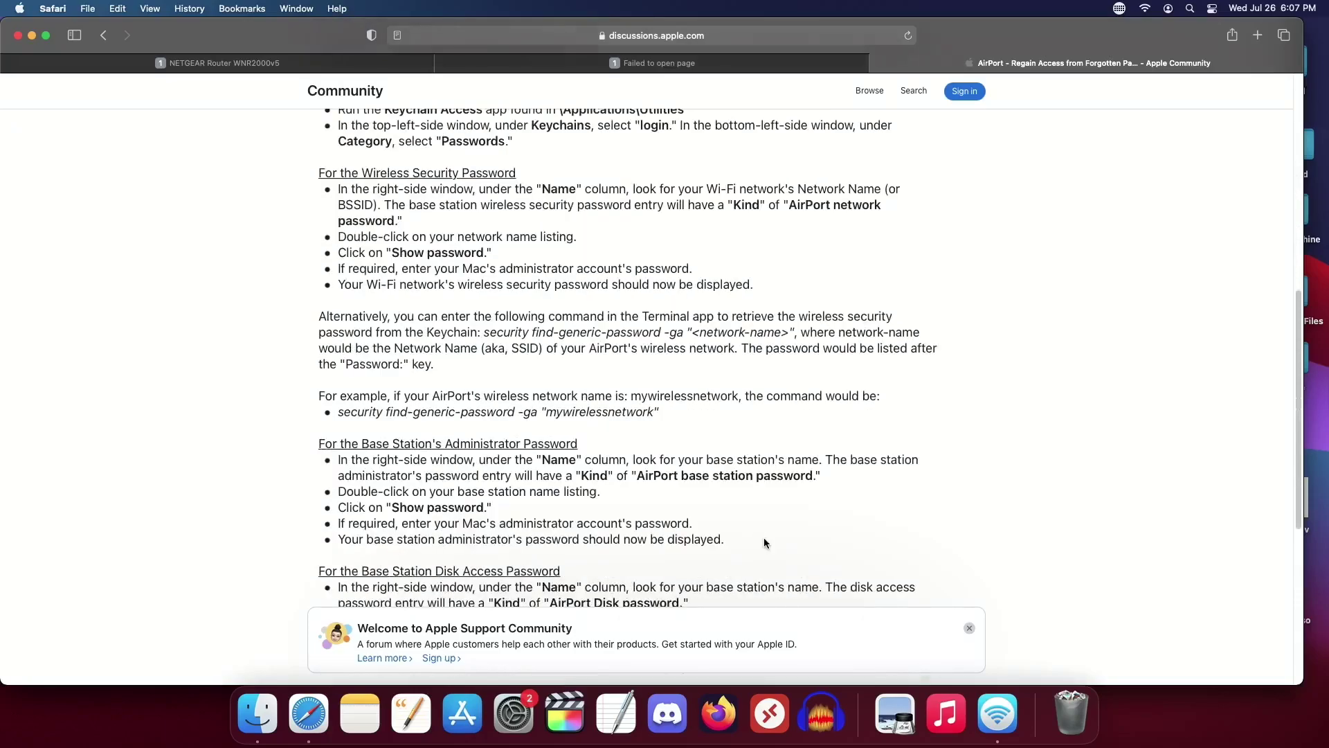
pyautogui.scroll(-1, 765, 542)
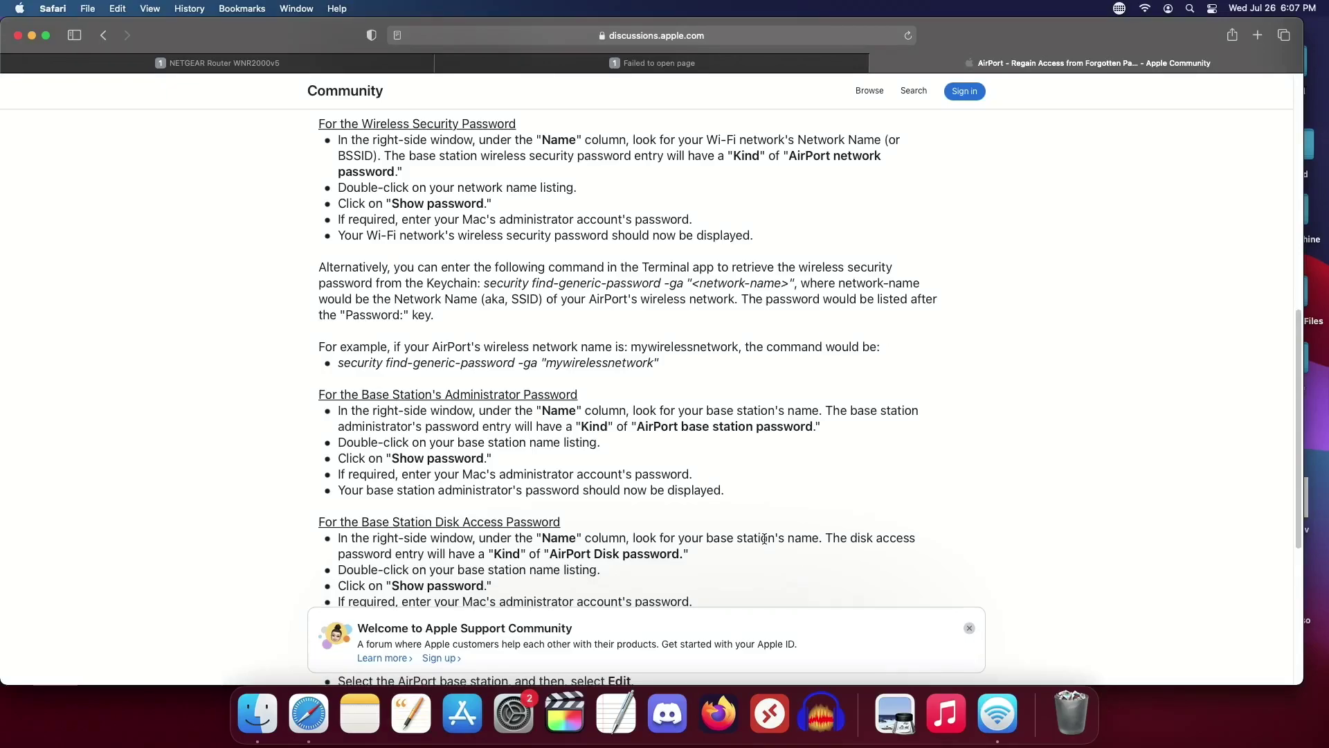
pyautogui.scroll(-1, 764, 539)
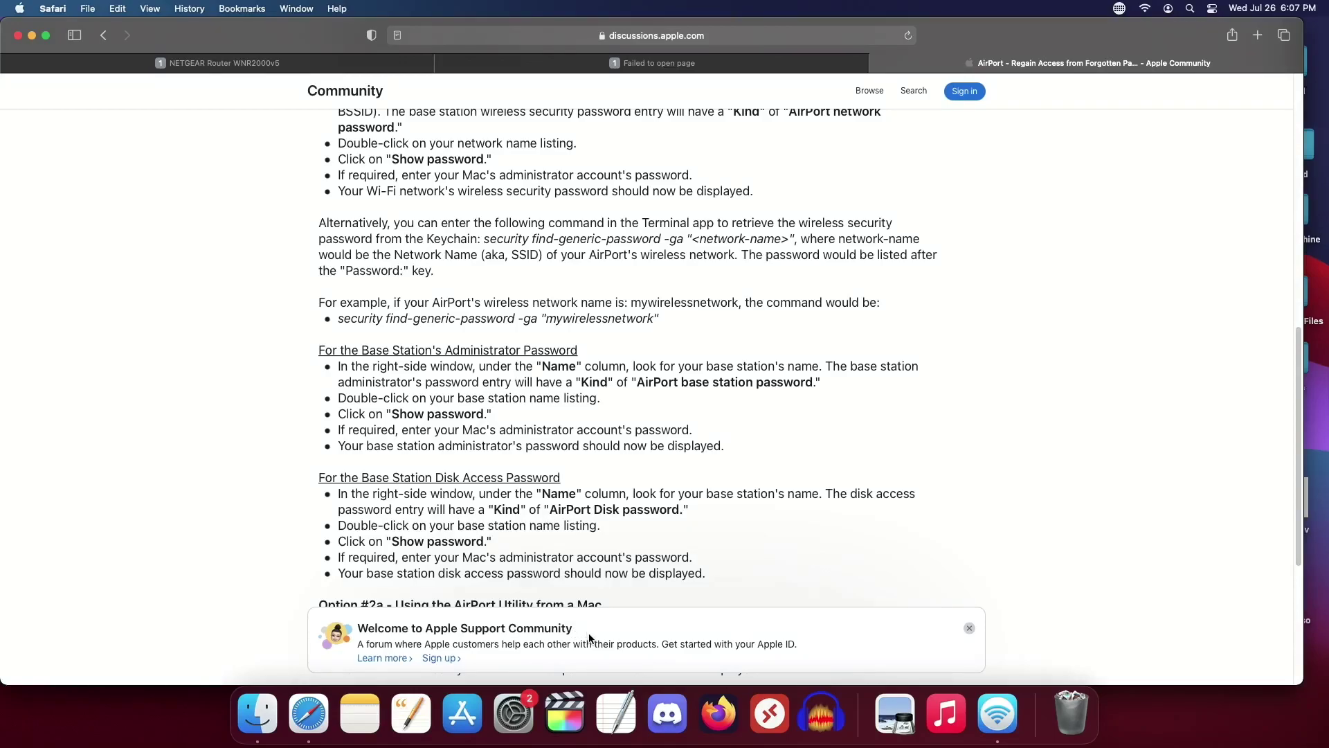
pyautogui.click(992, 728)
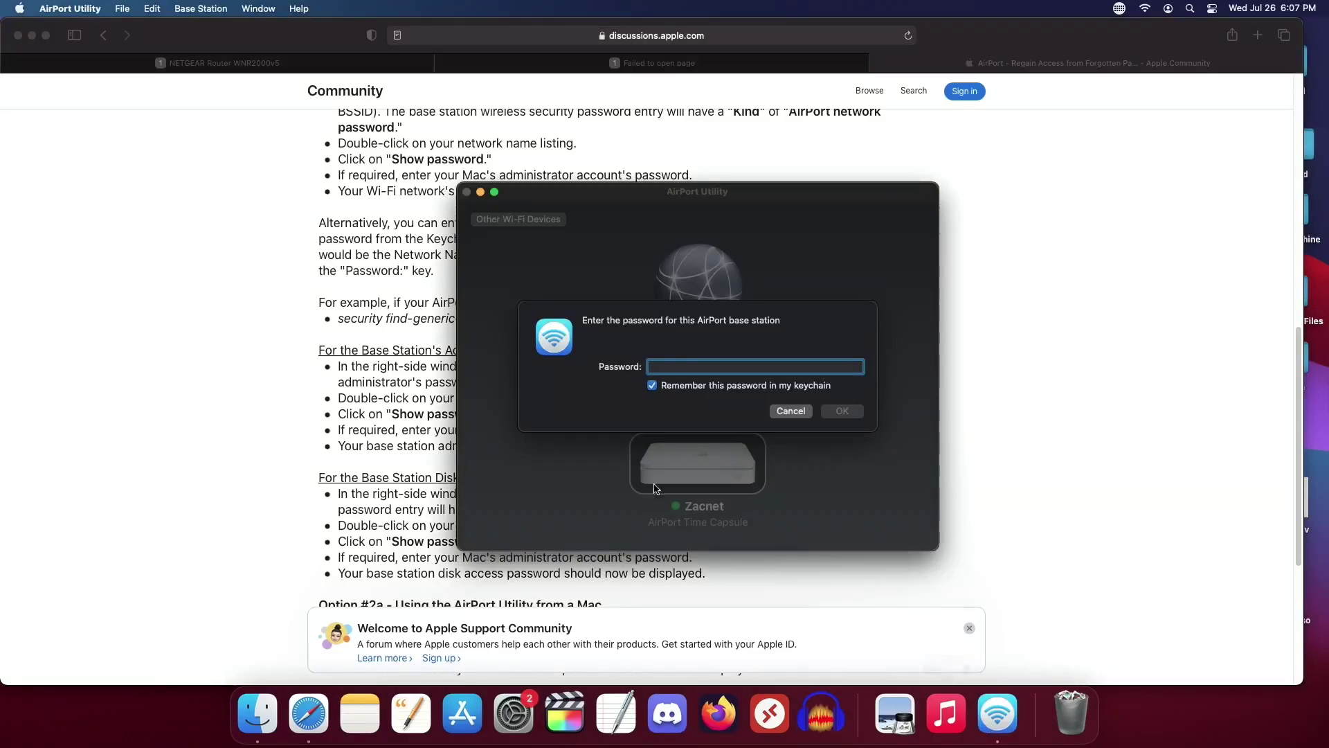
pyautogui.click(791, 411)
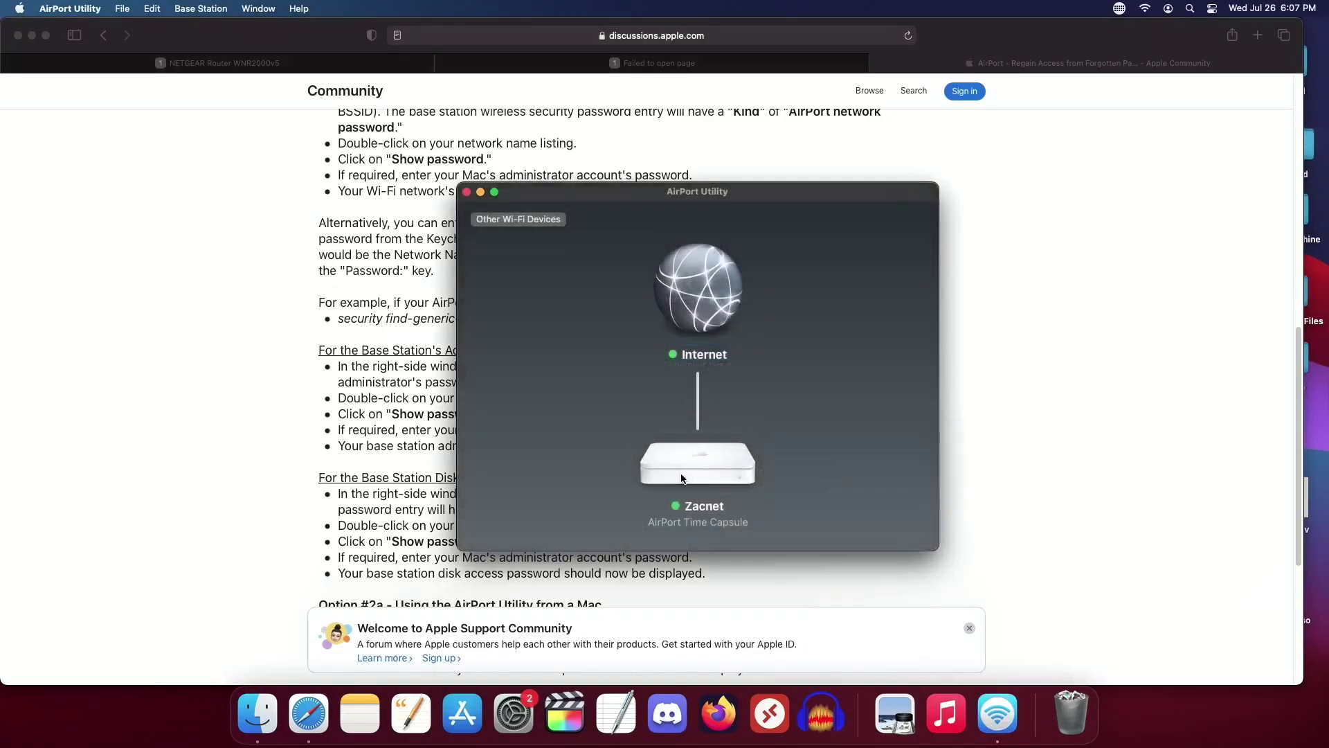
pyautogui.click(682, 474)
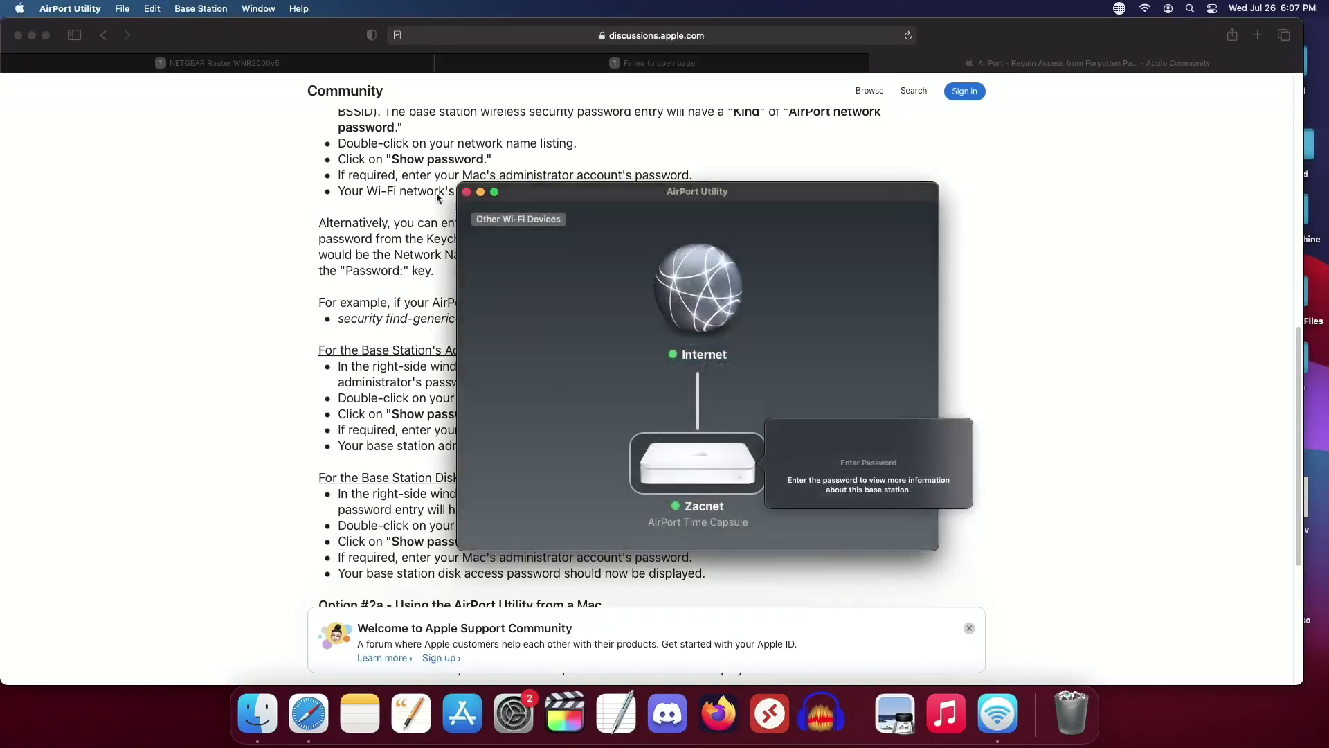
pyautogui.click(225, 5)
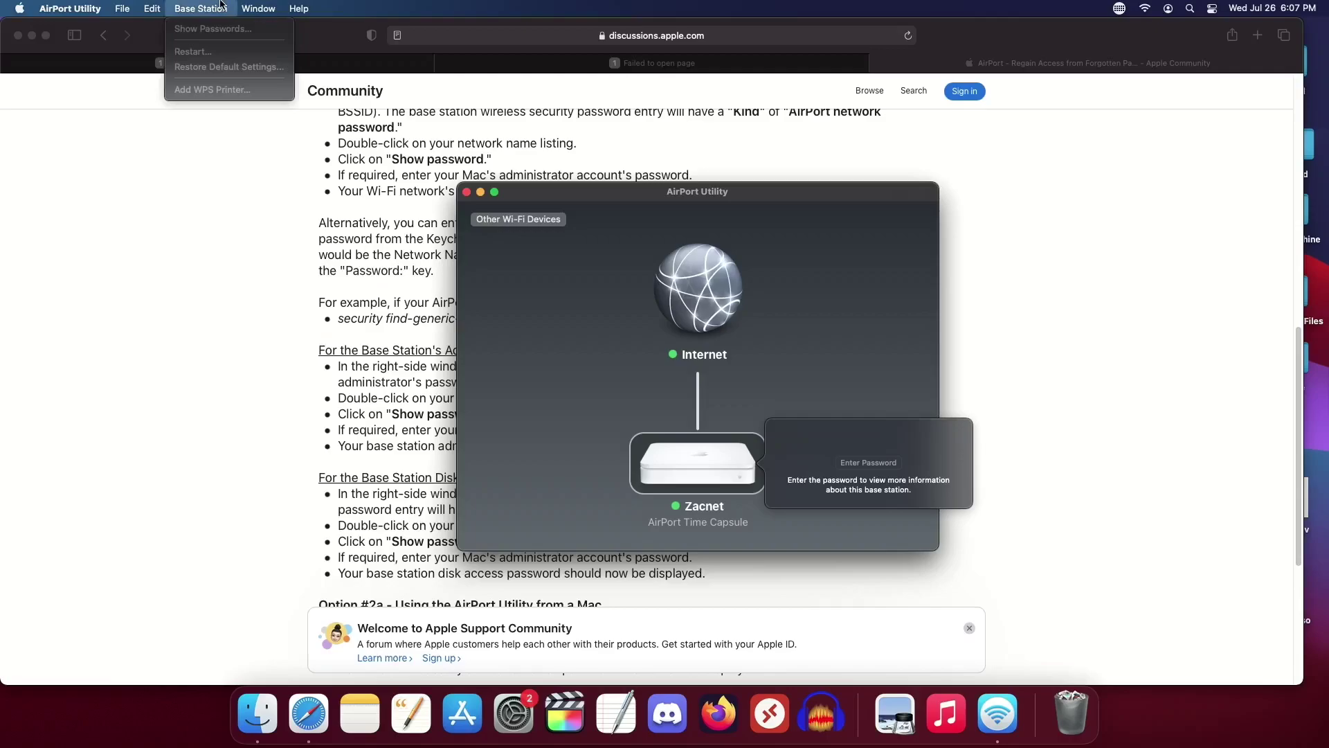
pyautogui.click(226, 28)
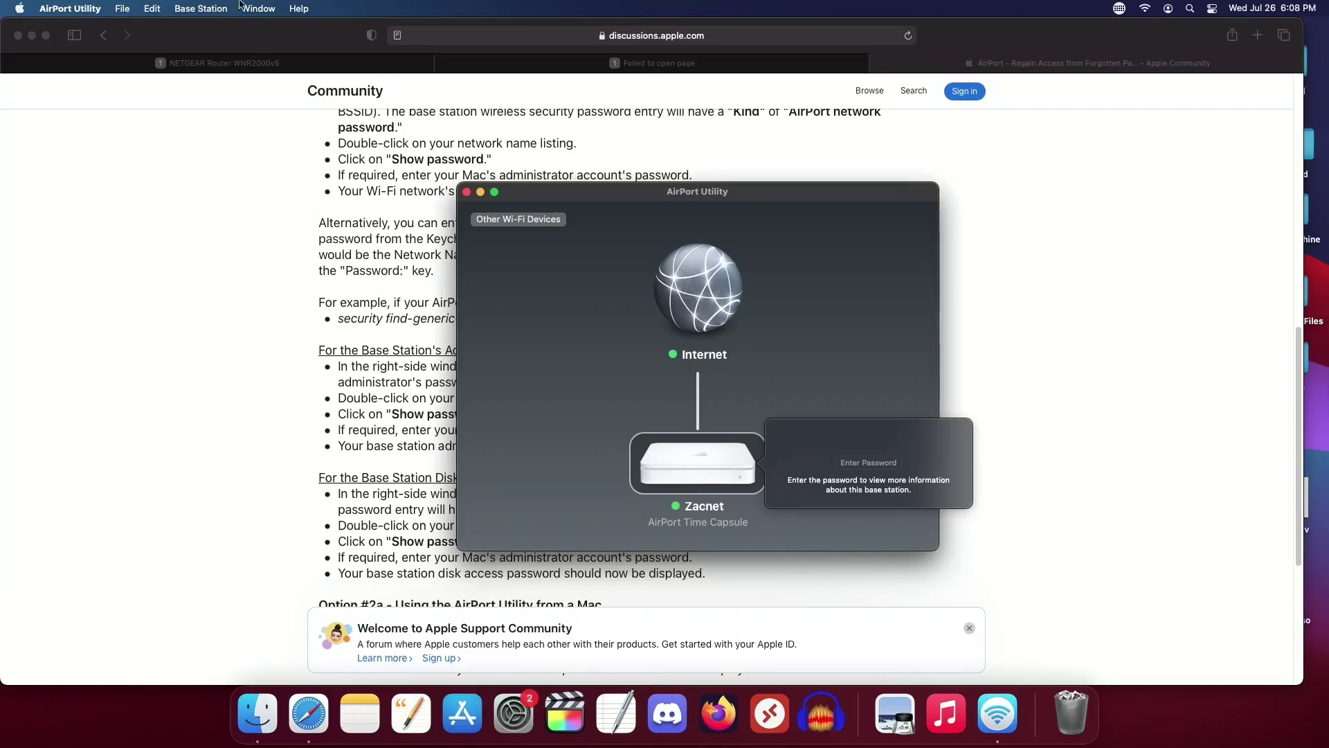
pyautogui.click(738, 50)
# Step: Search 'apple airport fa' from the address bar to reach Apple Support's base station reset article
pyautogui.click(725, 36)
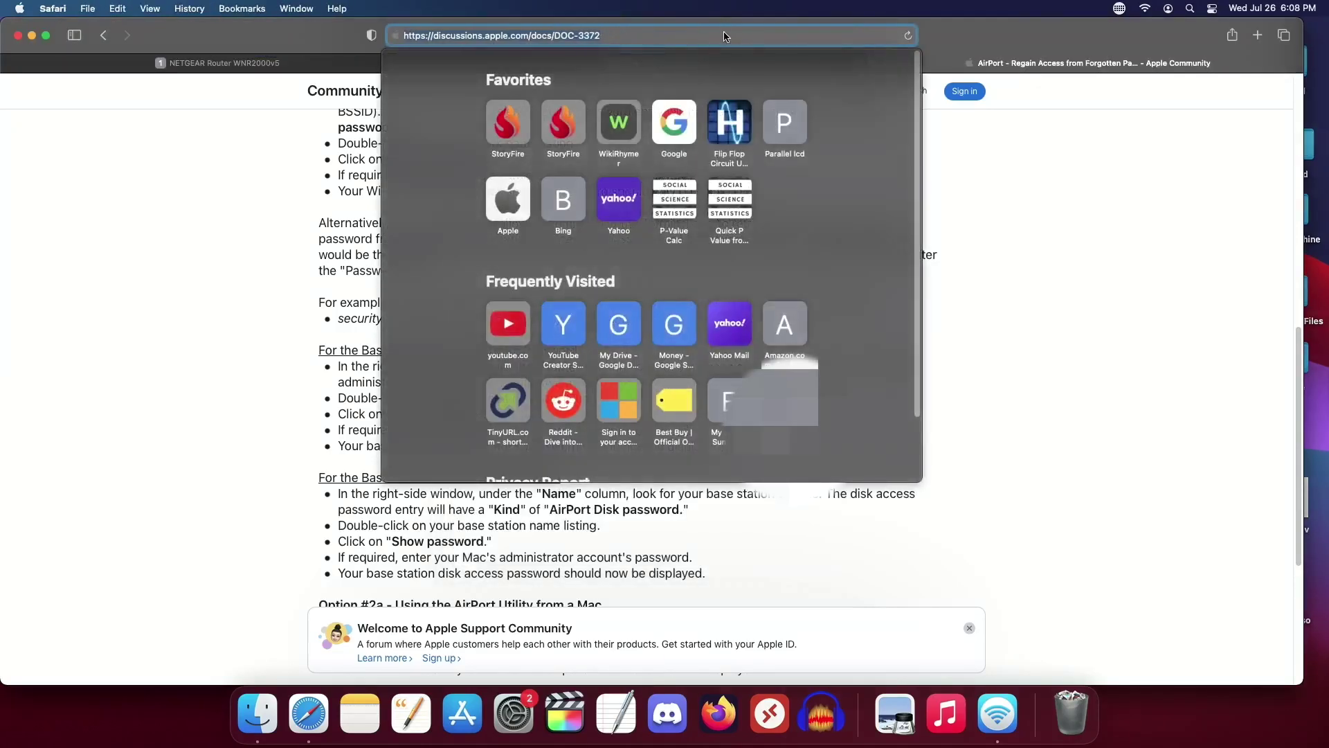
pyautogui.write('apple a')
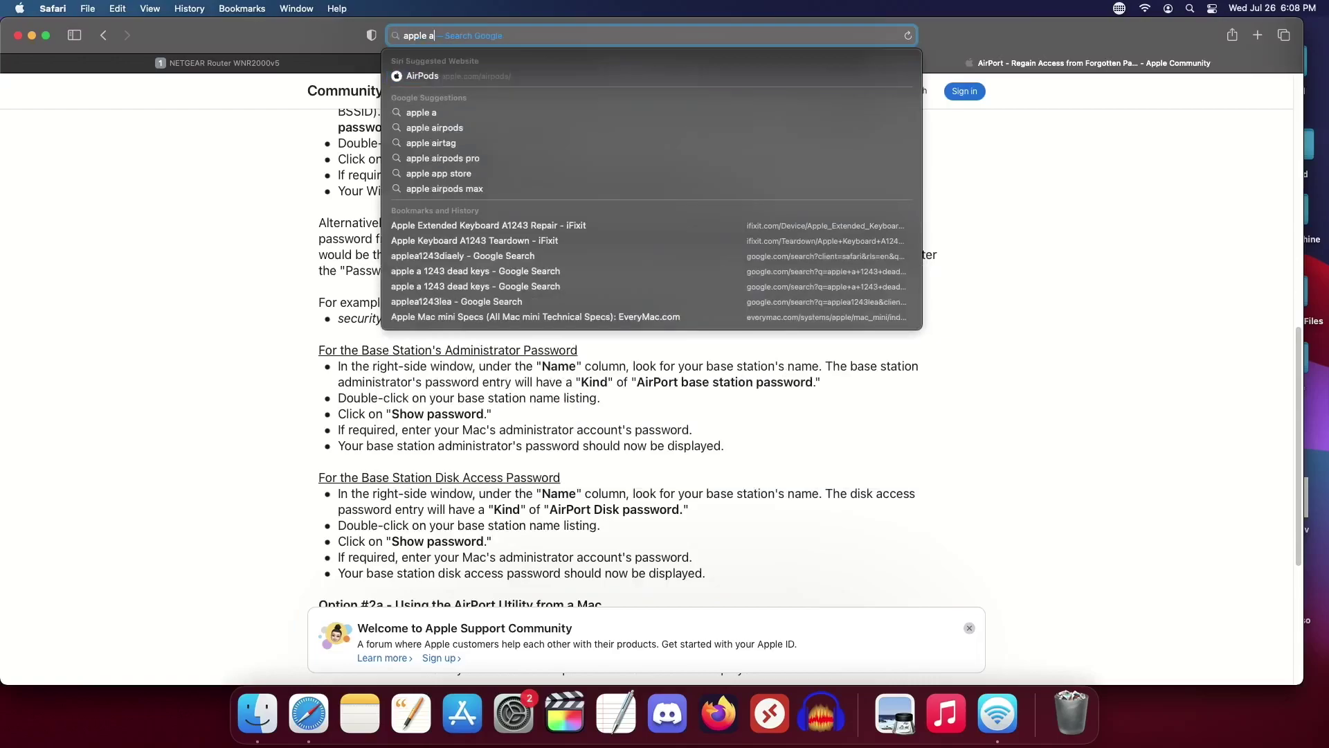
pyautogui.write('i')
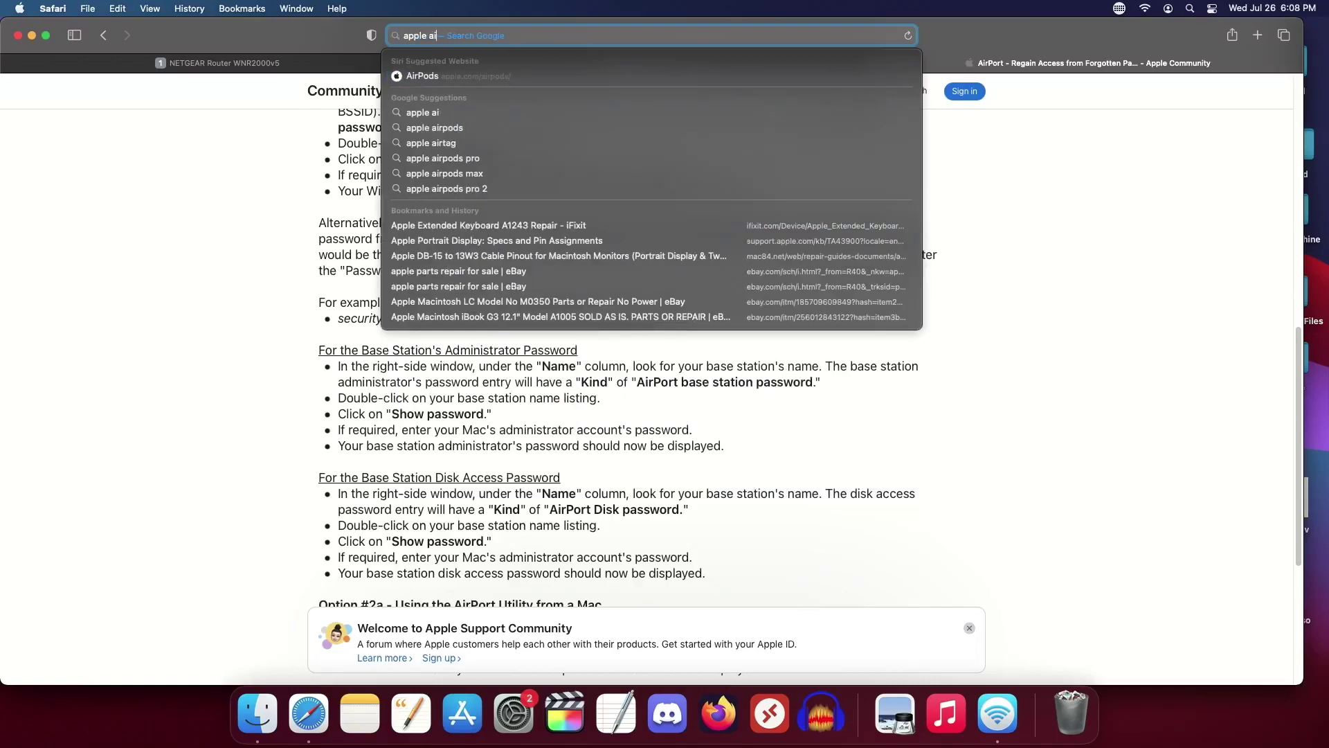
pyautogui.write('rport f')
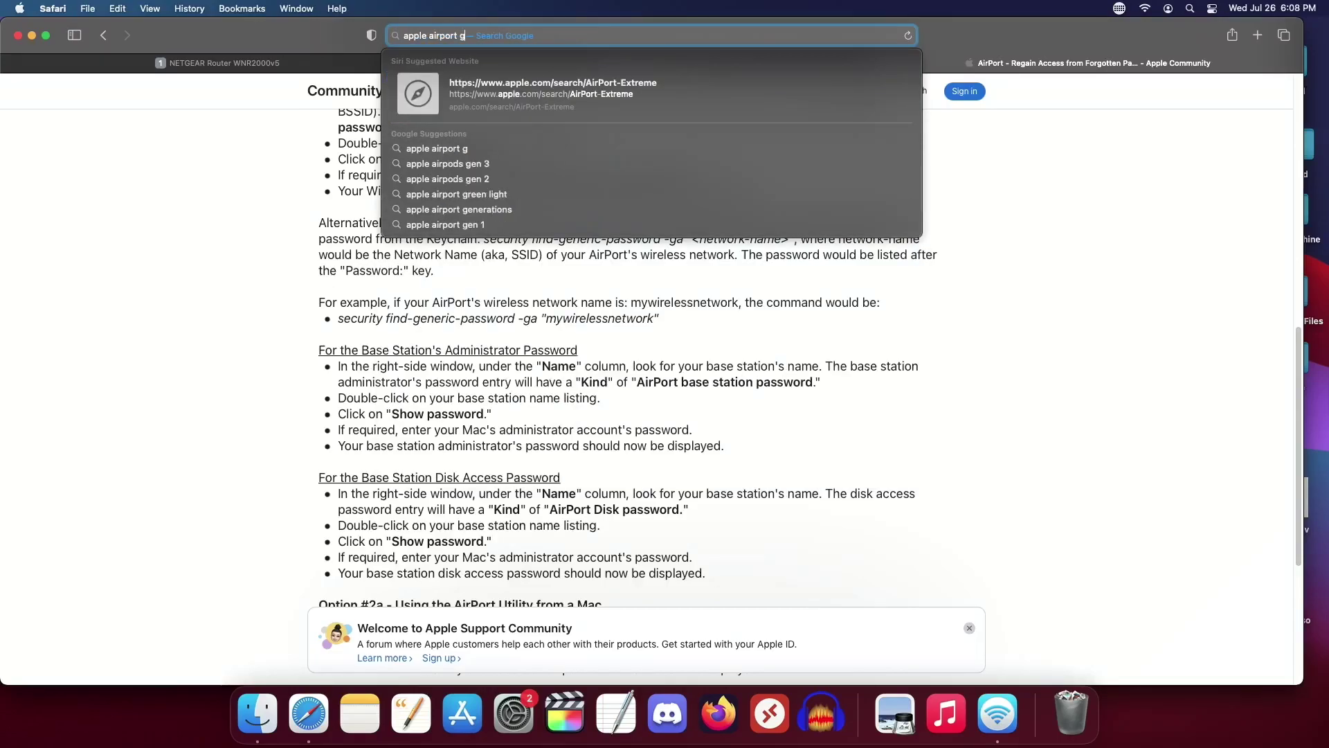
pyautogui.write('apple.com')
pyautogui.press('Return')
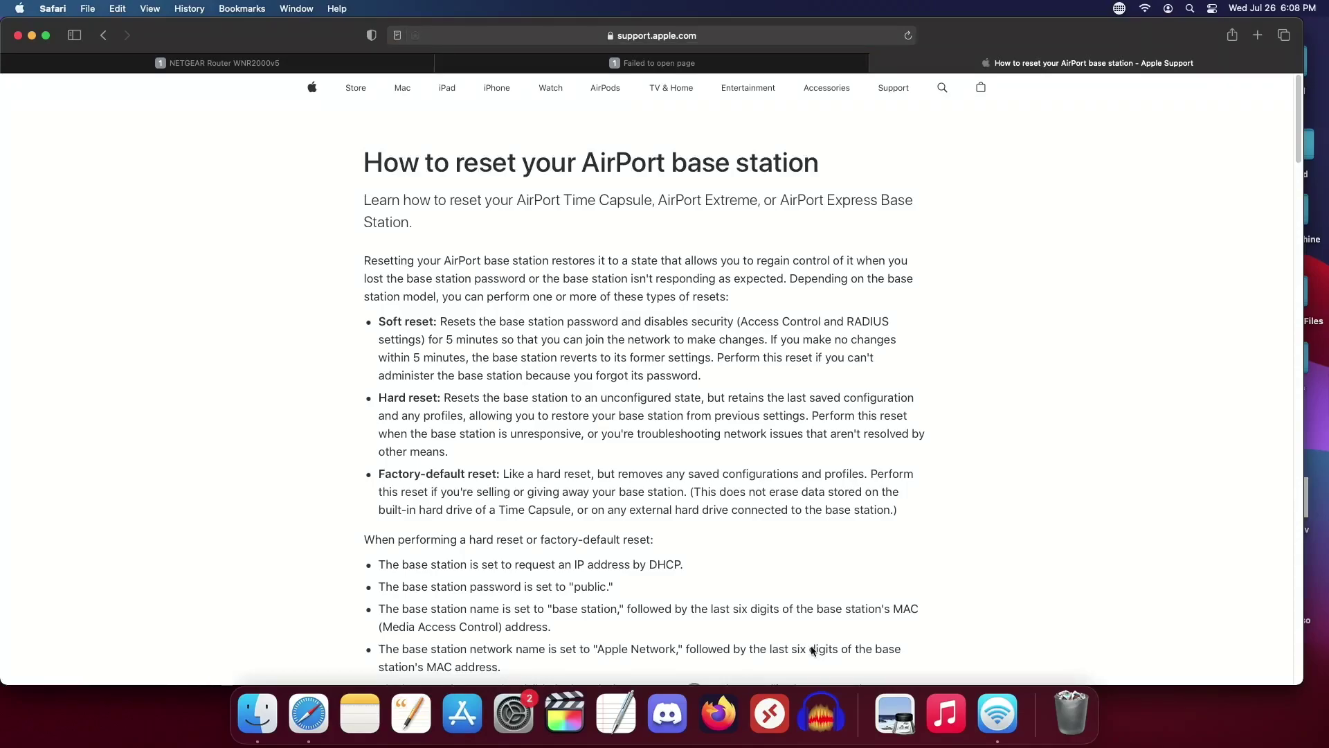
# Step: Scroll the Apple Support page down past the diagrams to the soft, hard and factory-default reset steps
pyautogui.scroll(-1, 645, 595)
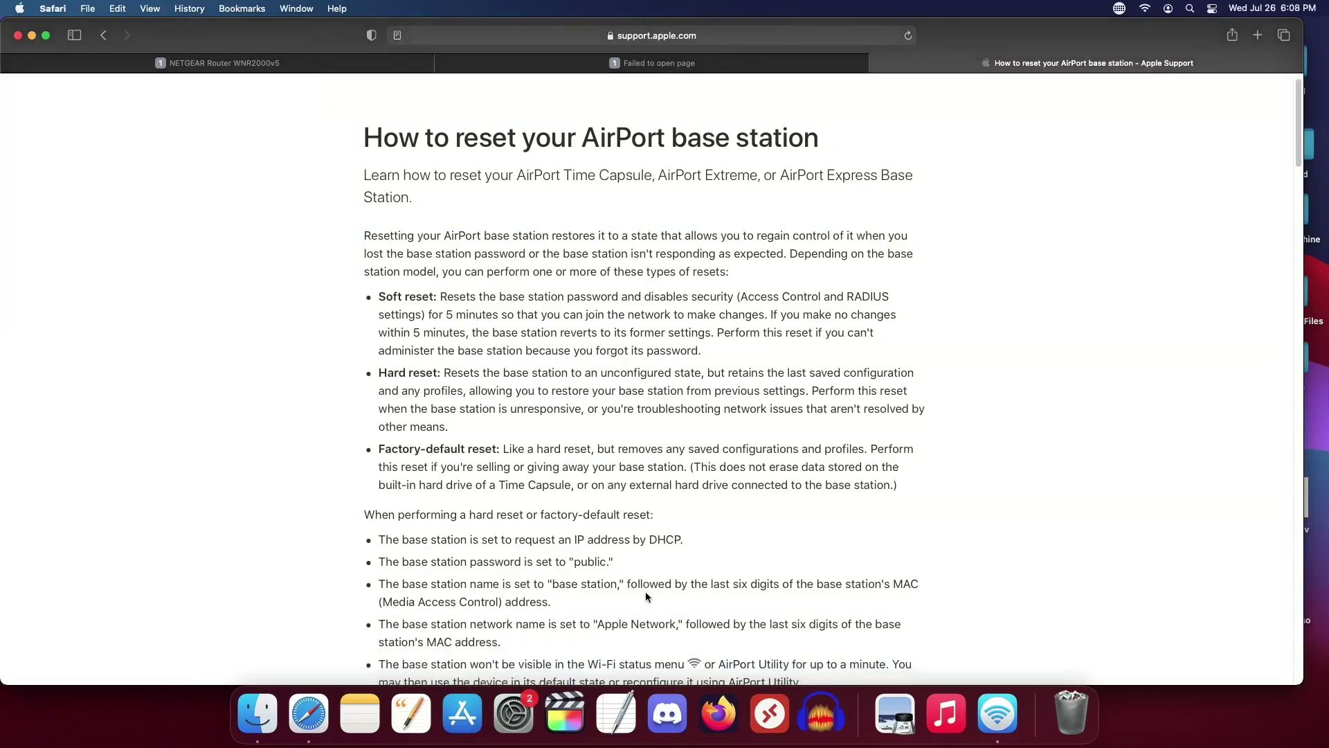
pyautogui.scroll(-1, 646, 595)
pyautogui.scroll(-5, 645, 595)
pyautogui.scroll(-12, 645, 592)
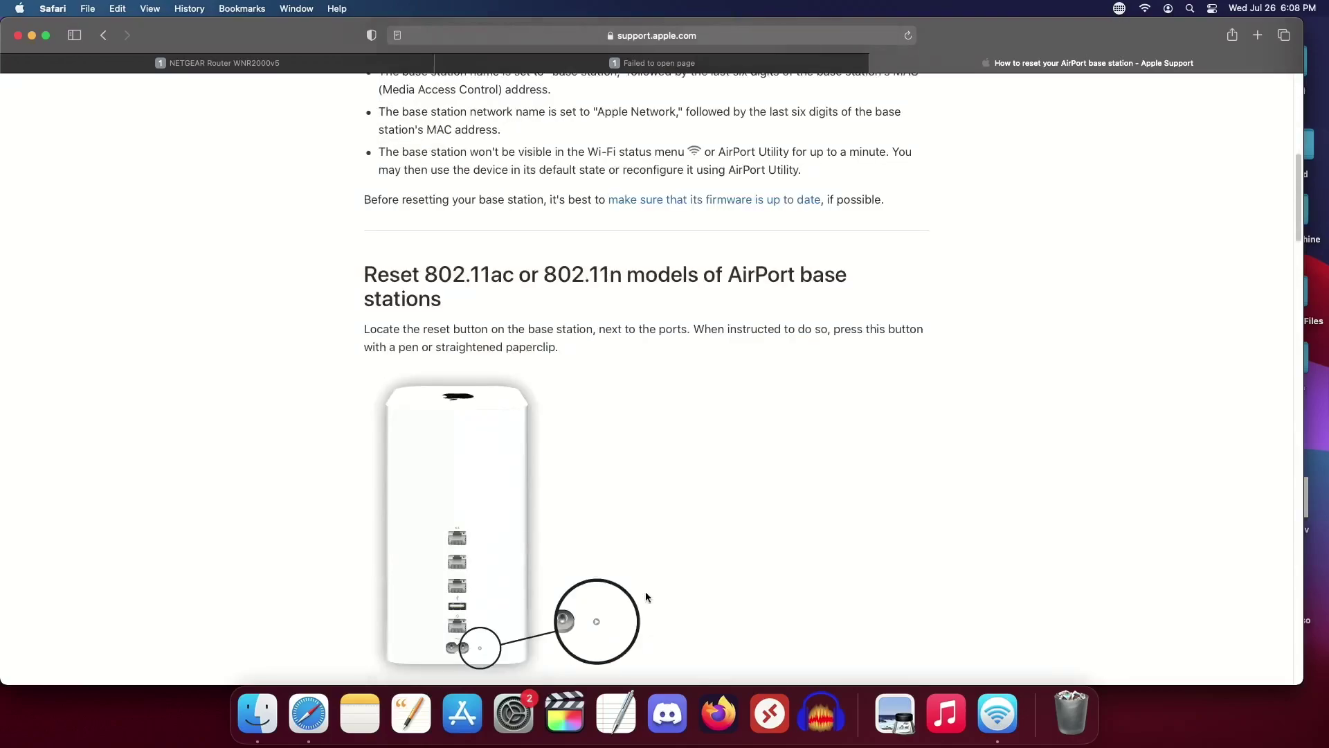
pyautogui.scroll(-11, 715, 597)
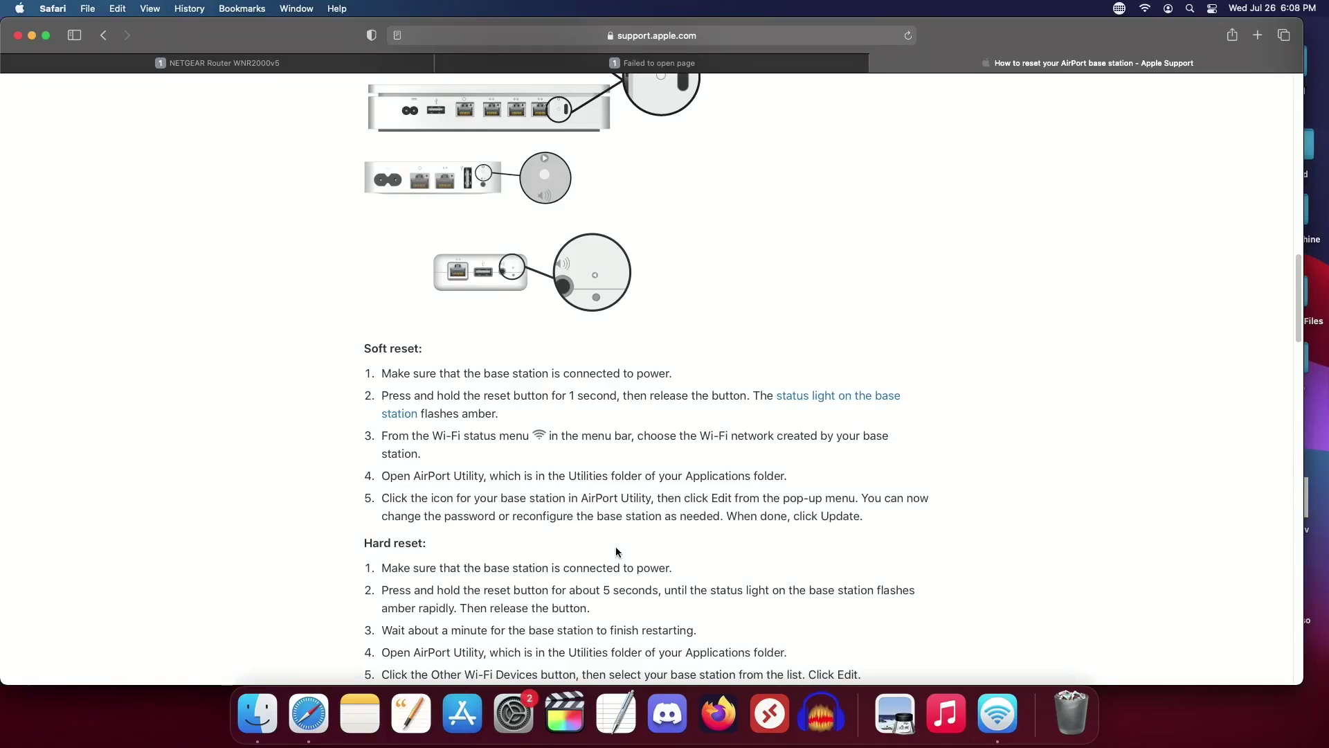
pyautogui.scroll(-10, 616, 551)
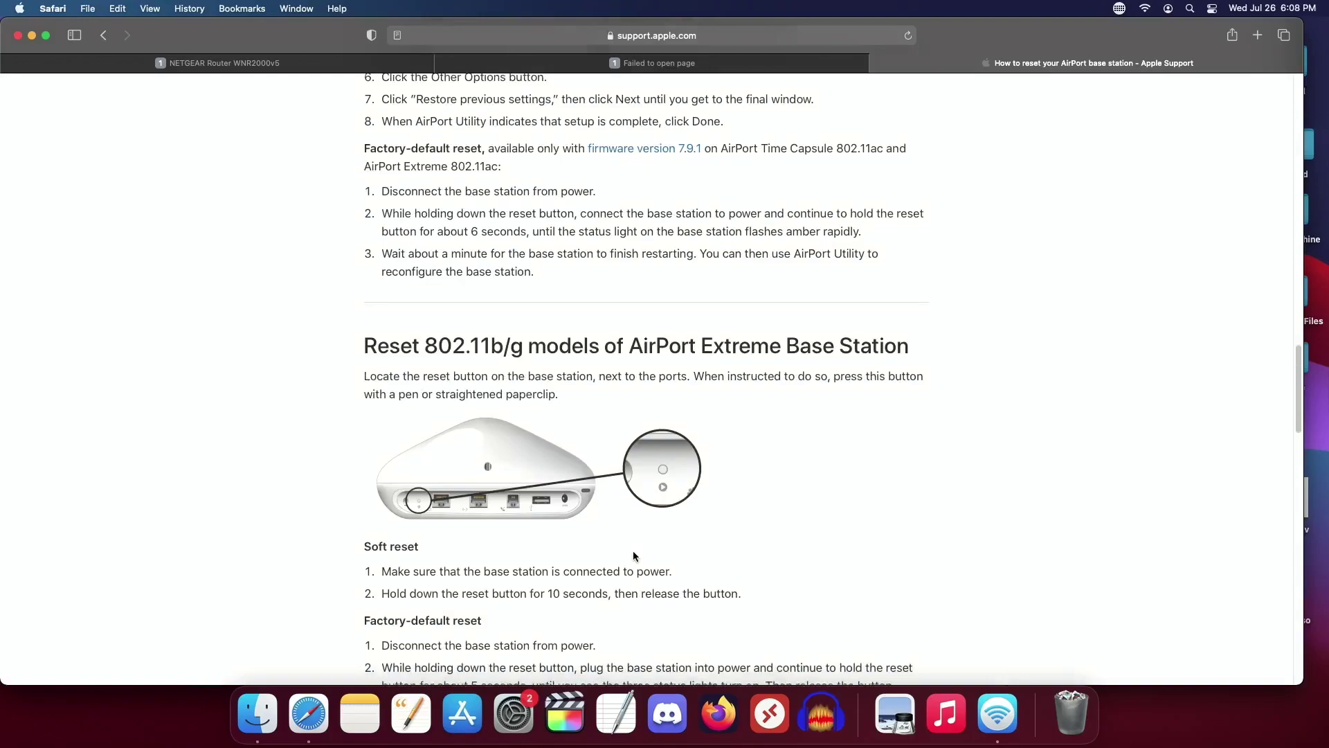
pyautogui.scroll(4, 633, 554)
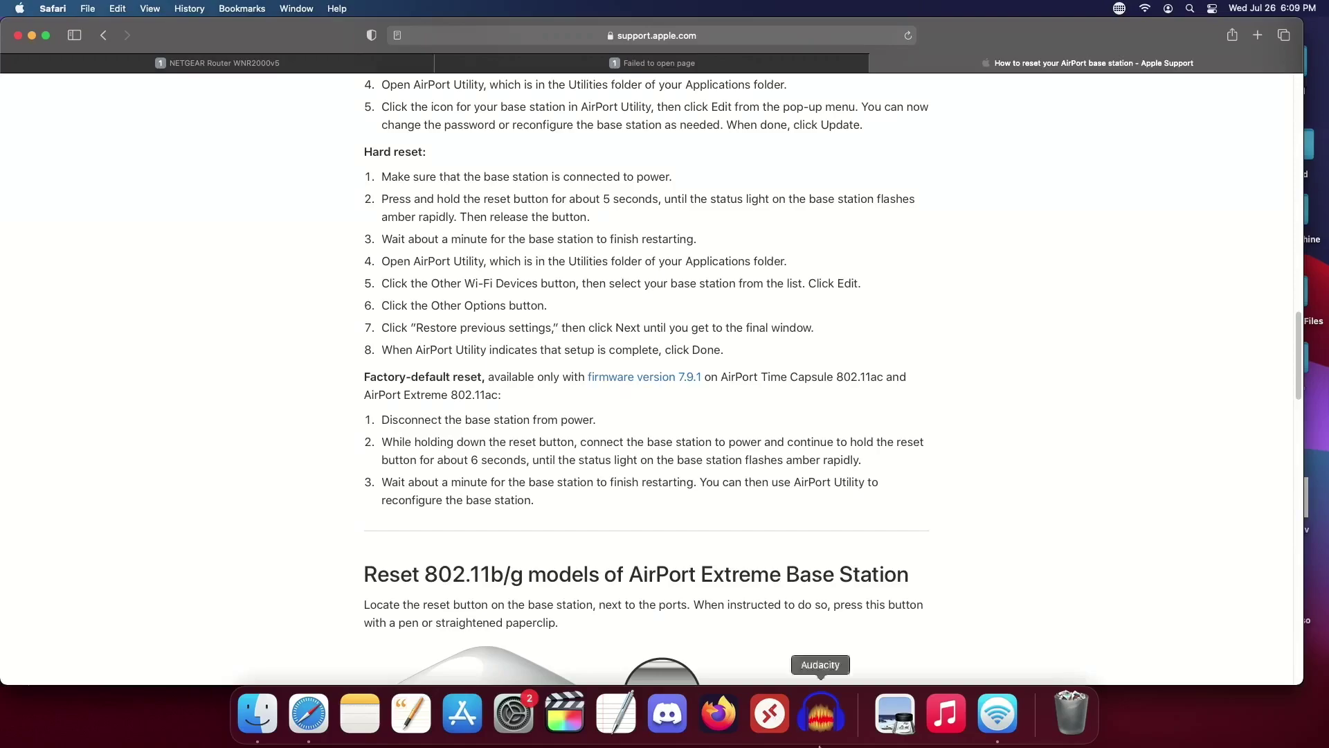
# Step: Restart AirPort Utility so it rescans and lists one other Wi-Fi device, then return to Safari
pyautogui.click(985, 726)
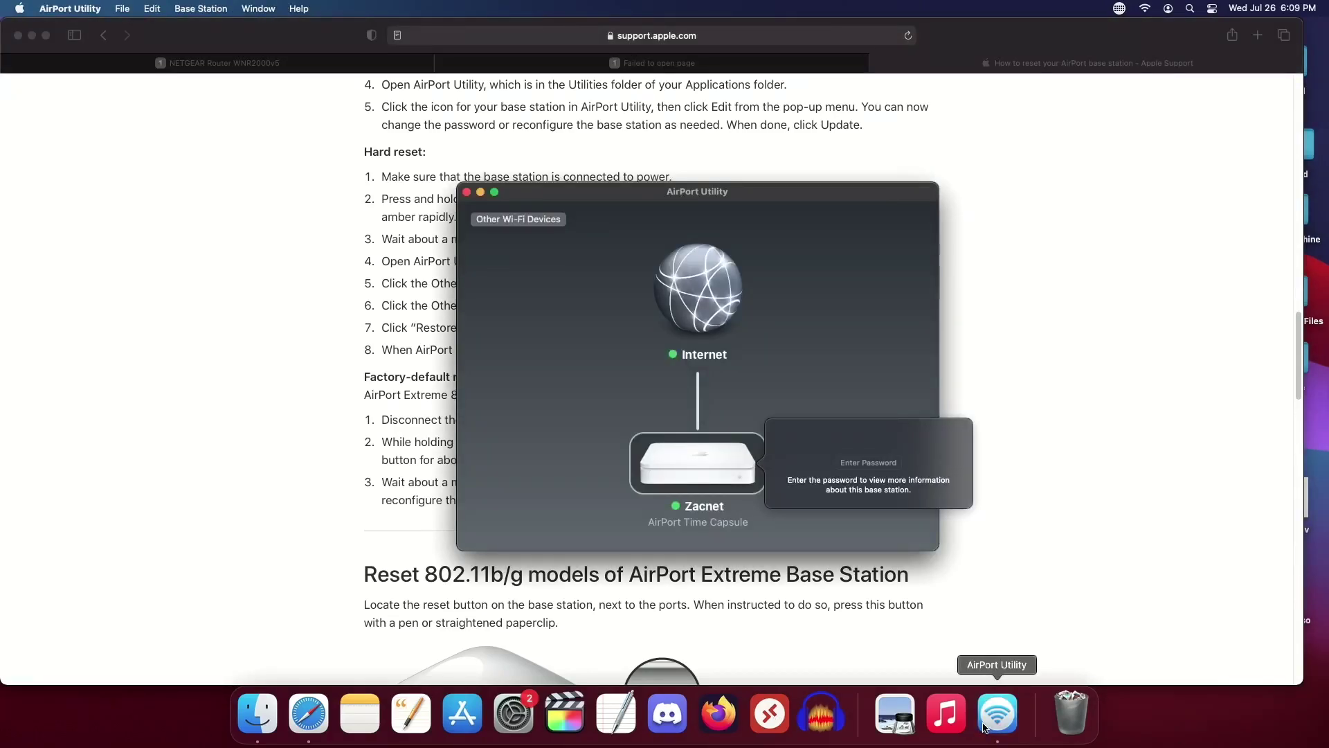
pyautogui.press('super+h')
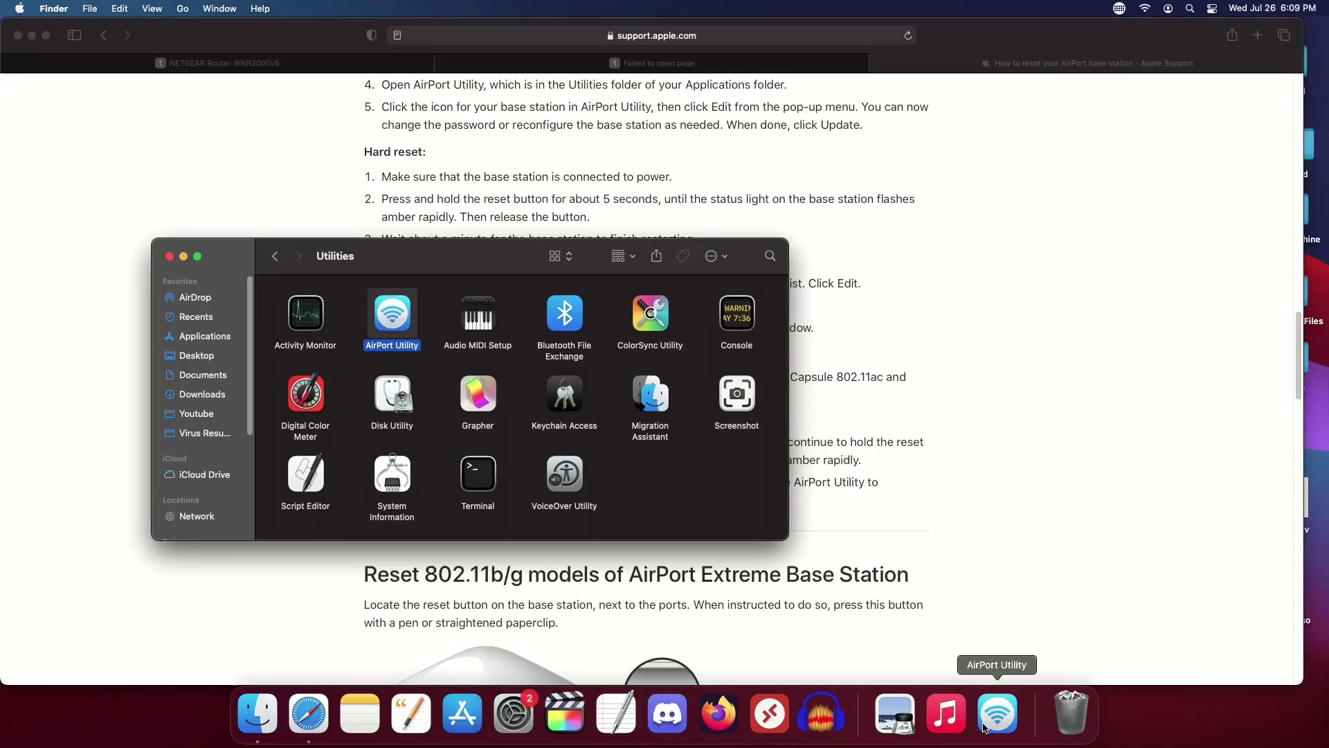
pyautogui.click(985, 727)
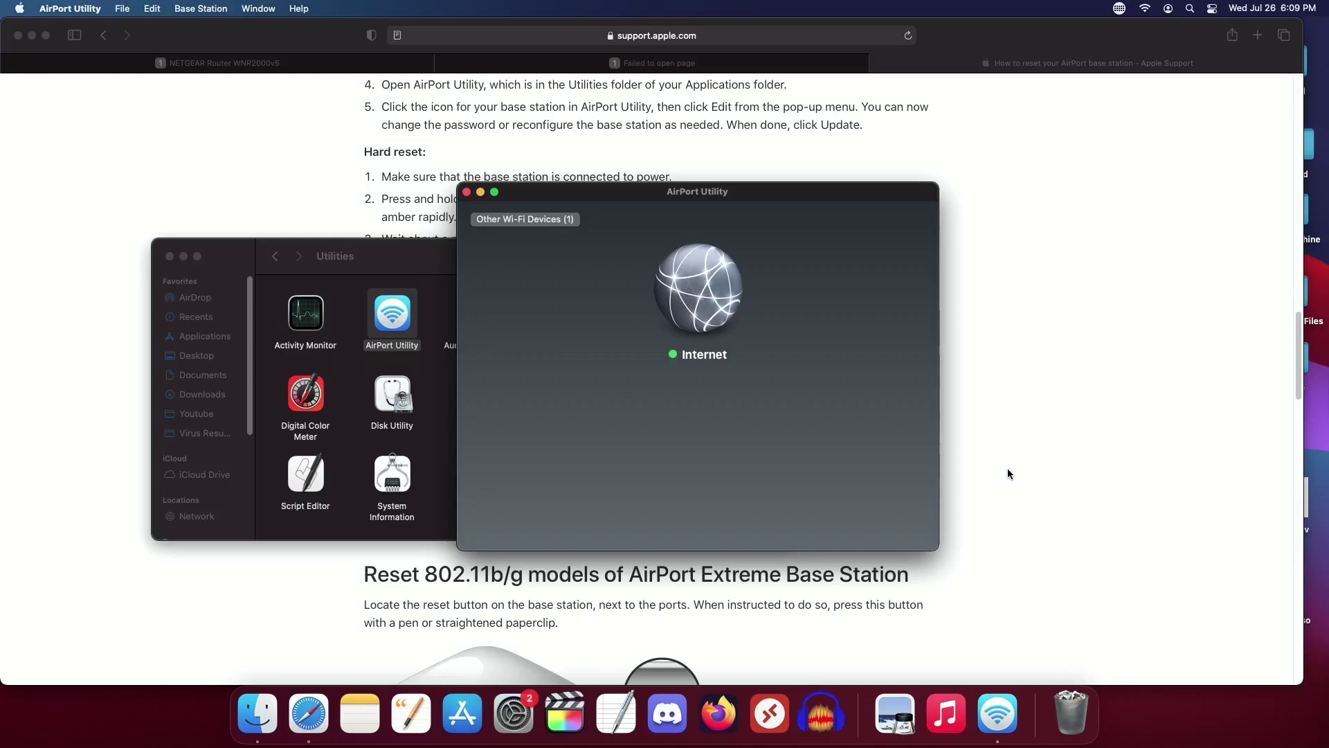
pyautogui.click(1008, 469)
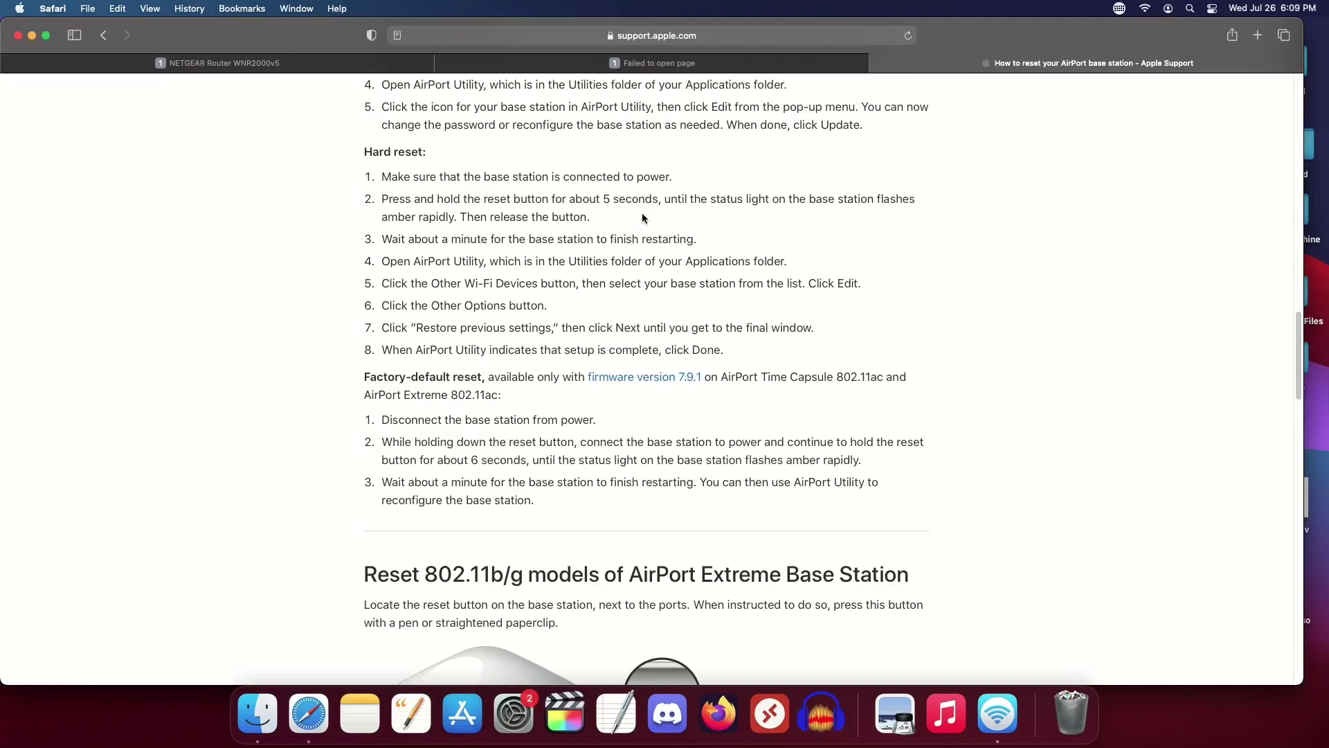
# Step: Read the hard reset steps and scroll on to the Graphite and Snow (Dual Ethernet) base station section
pyautogui.moveTo(564, 217); pyautogui.dragTo(641, 398)
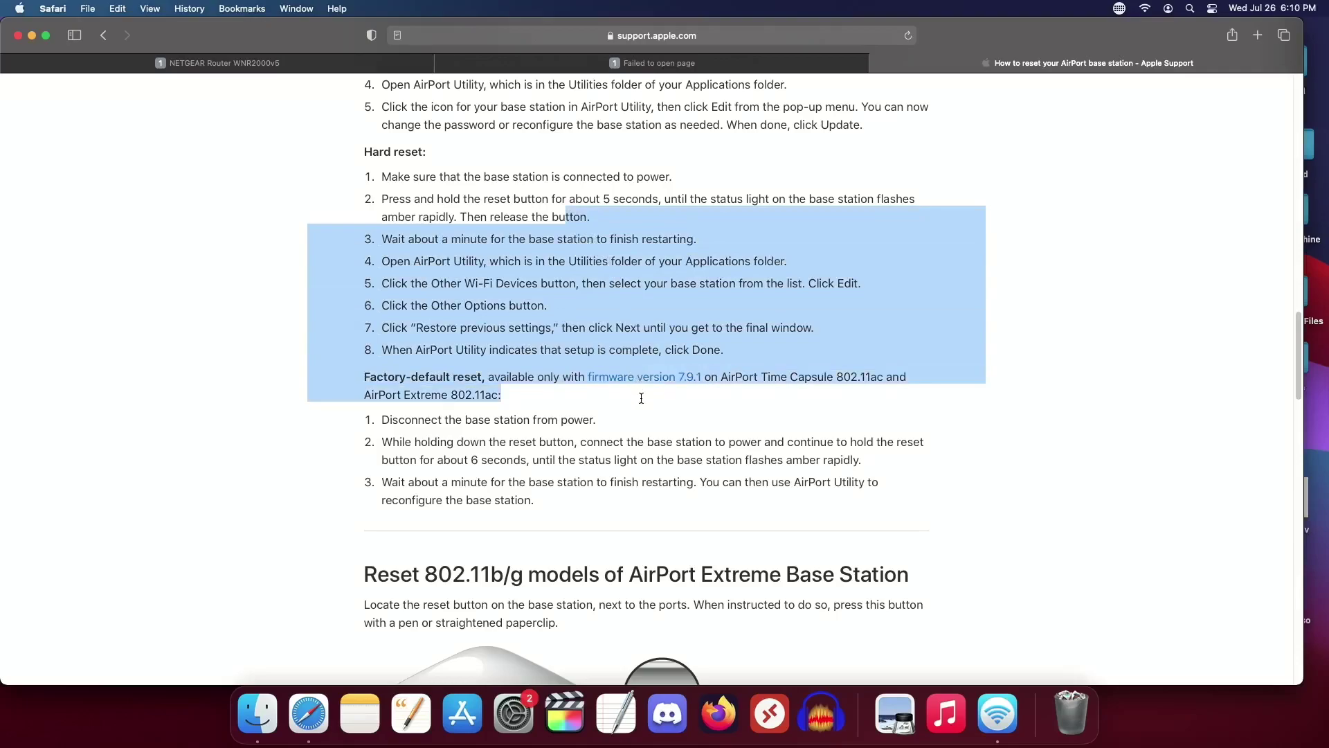
pyautogui.click(641, 398)
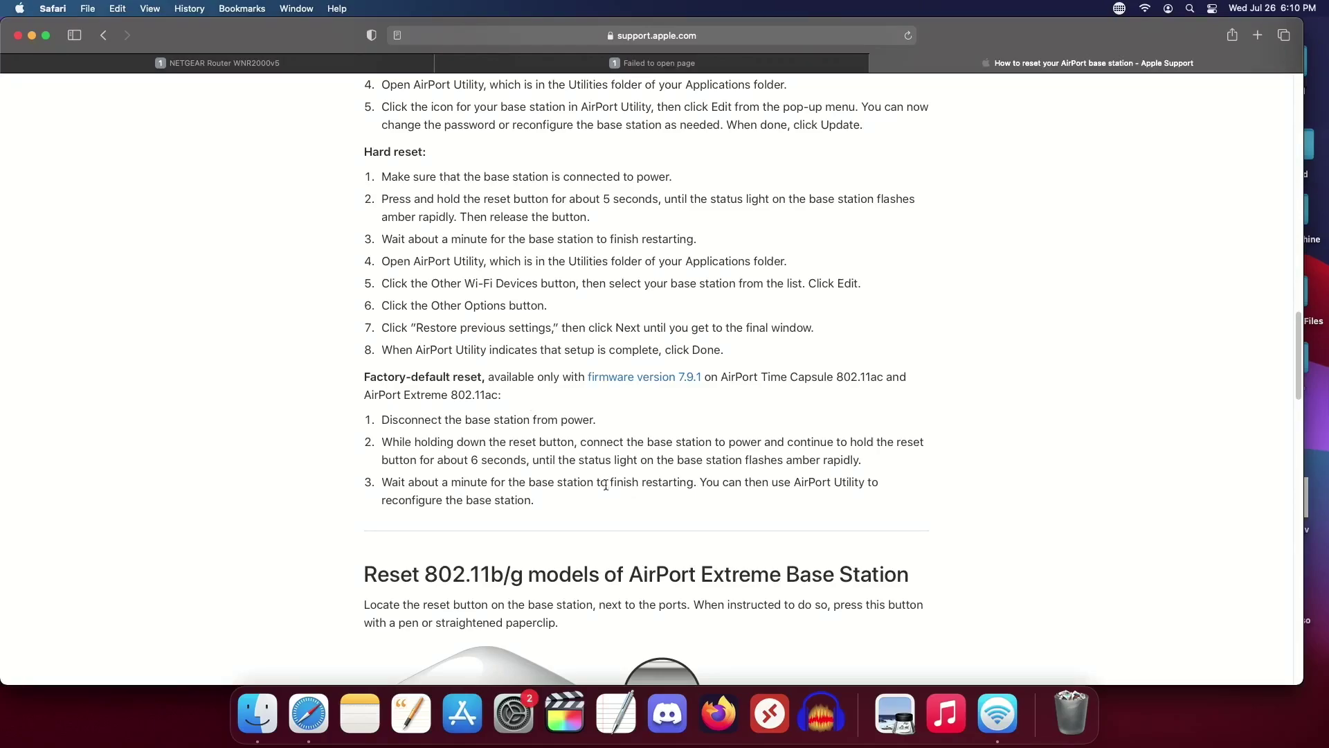
pyautogui.click(997, 713)
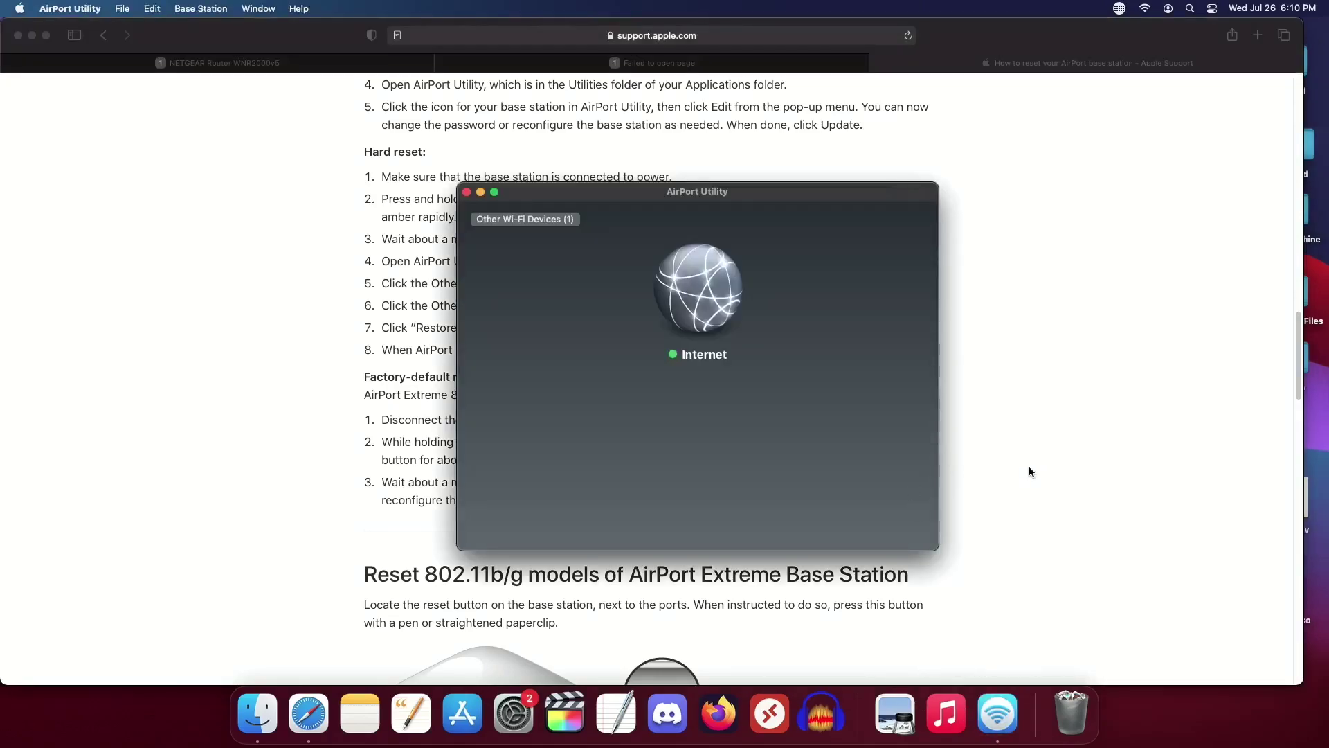
pyautogui.click(1029, 466)
pyautogui.scroll(-5, 1028, 467)
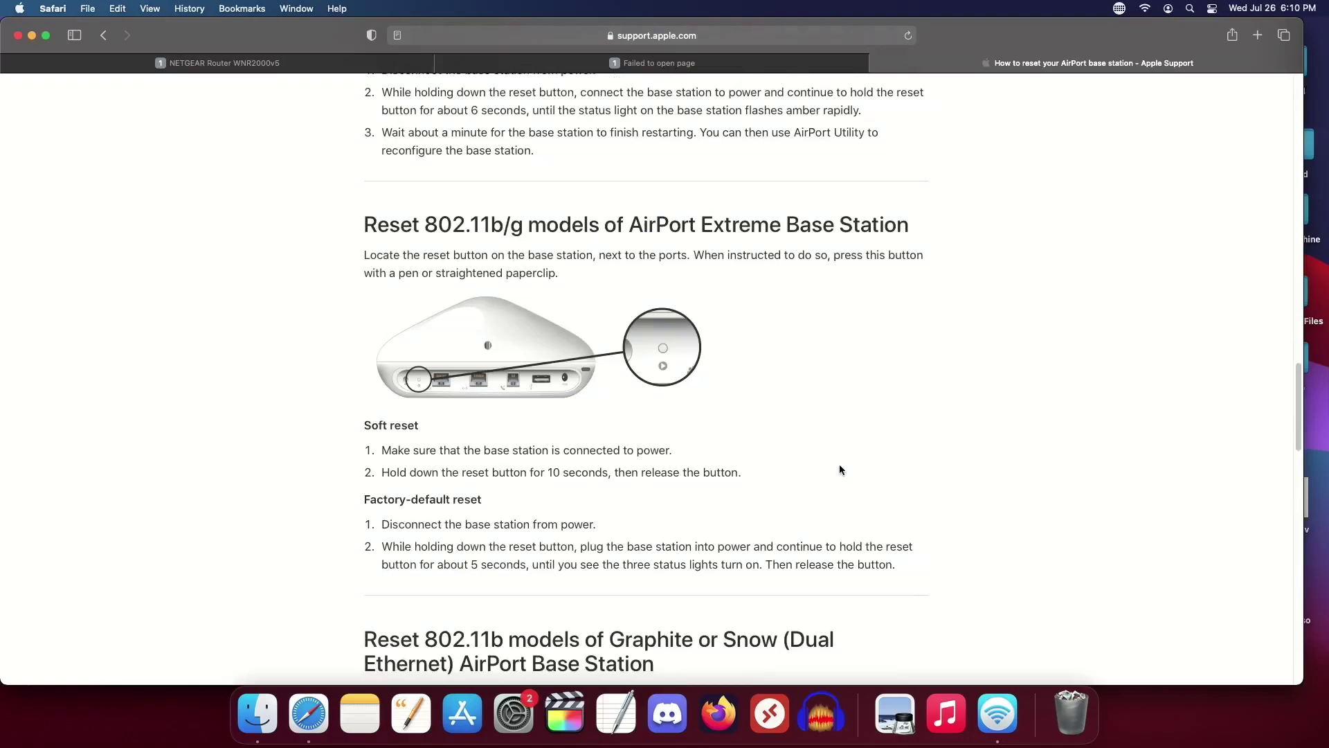
pyautogui.scroll(-3, 839, 469)
pyautogui.scroll(-5, 839, 470)
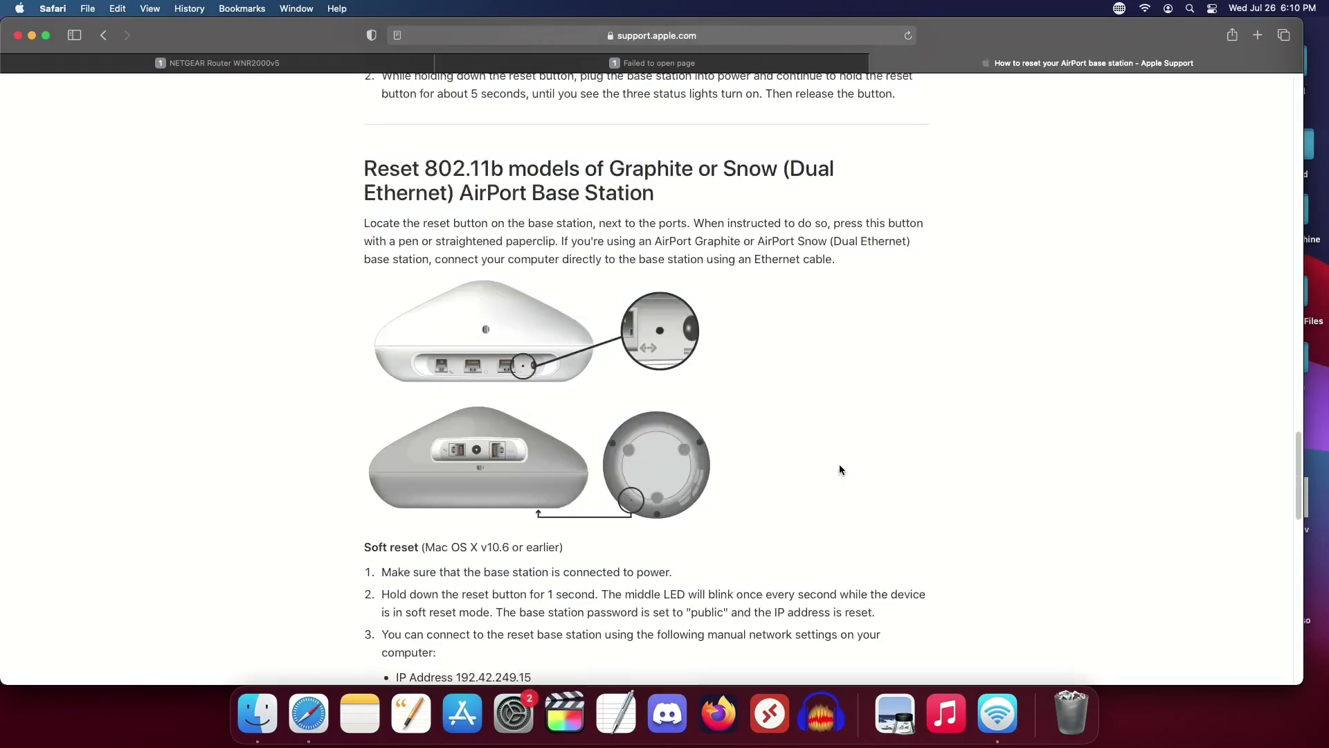
# Step: Switch to AirPort Utility and pick AirPort Time Capsule 8252e9 from Other Wi-Fi Devices for setup
pyautogui.scroll(-6, 839, 470)
pyautogui.scroll(-3, 839, 470)
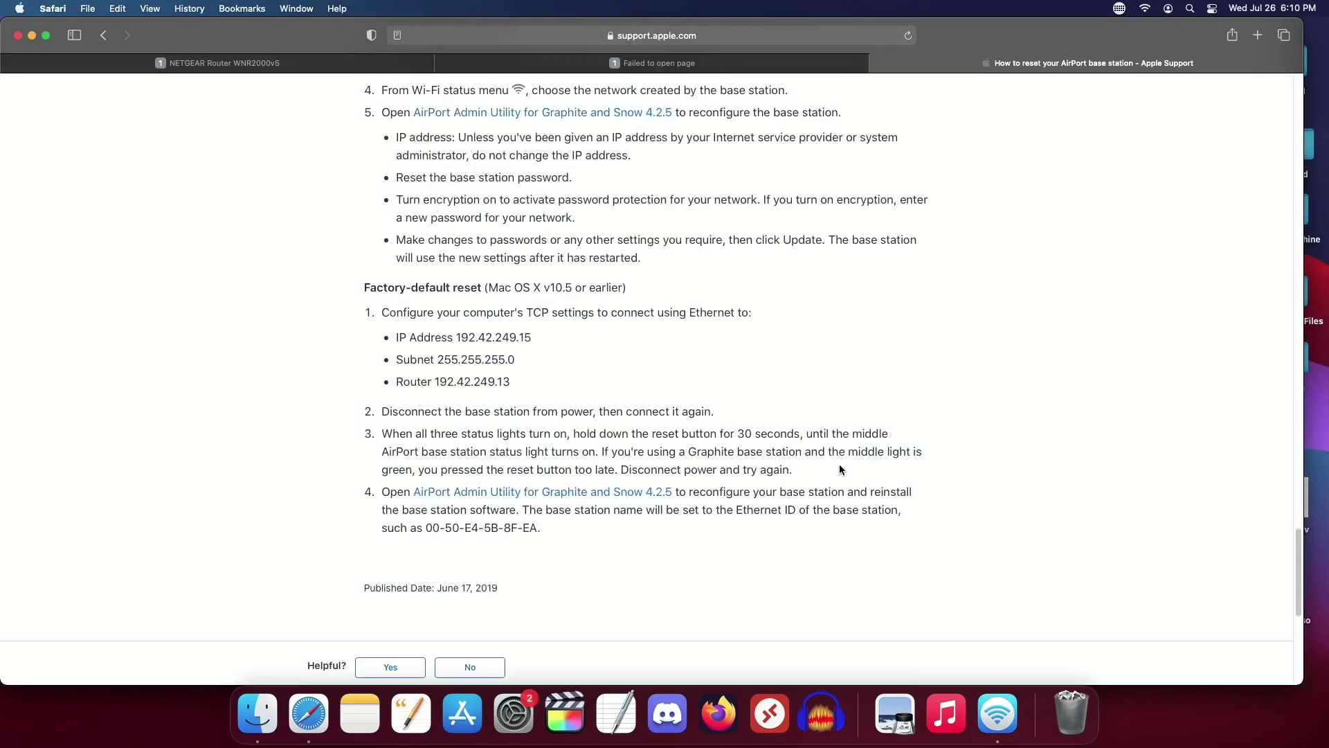
pyautogui.press('super+Tab')
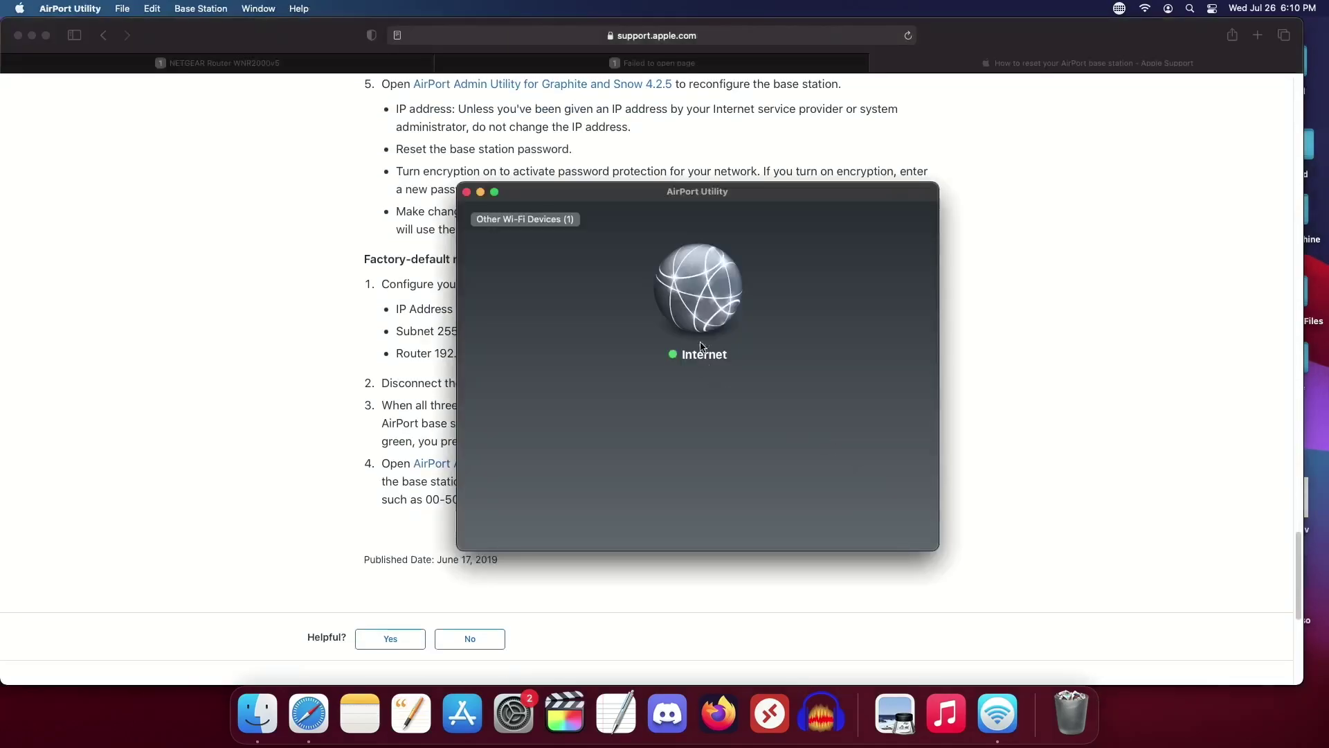
pyautogui.click(530, 220)
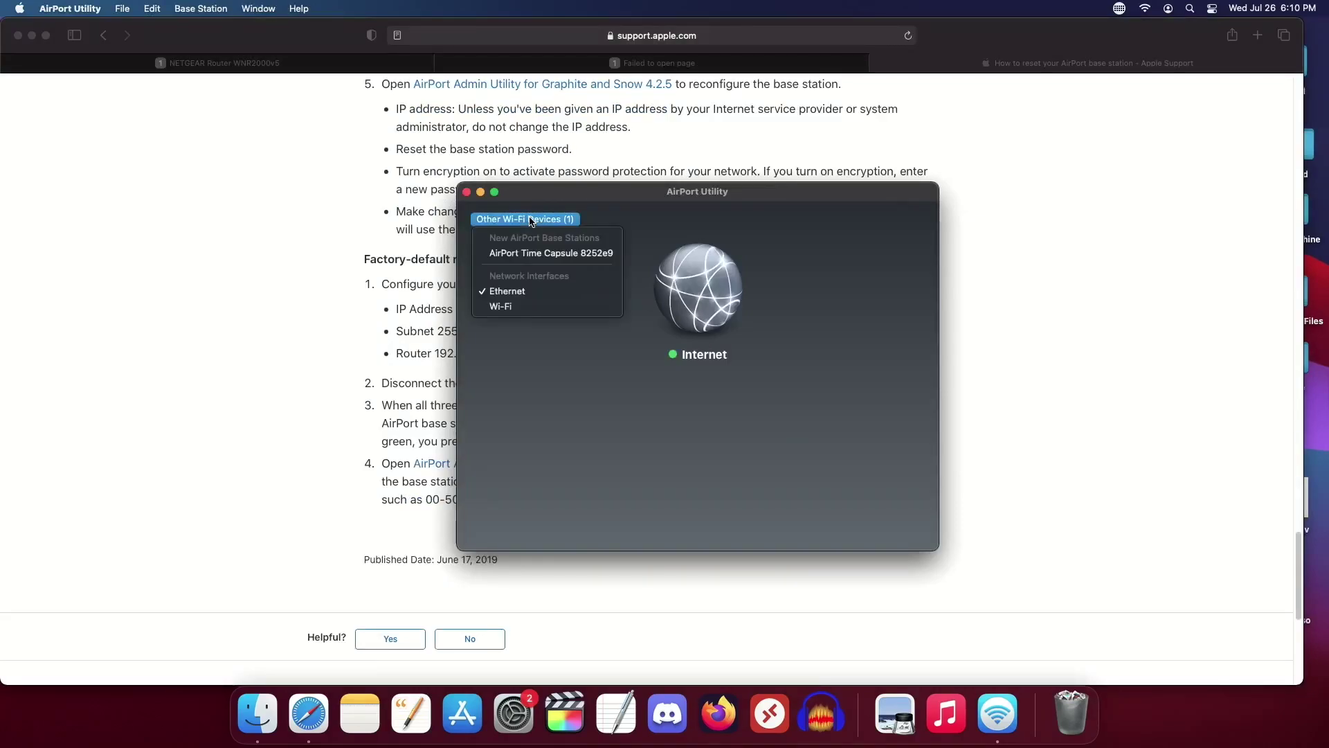
pyautogui.click(559, 260)
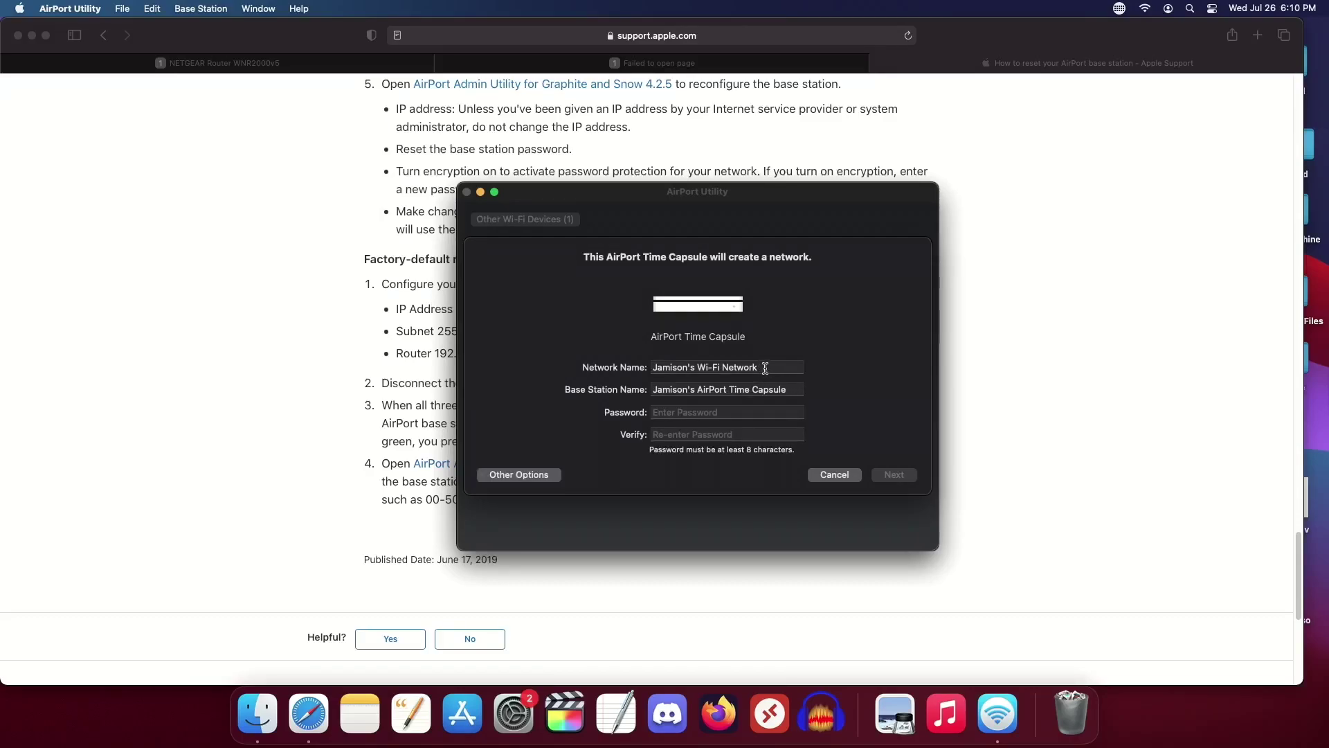
# Step: Name the network 'TechSavvvvy' and the base station 'TechSavvvvy's Airport'
pyautogui.click(764, 368)
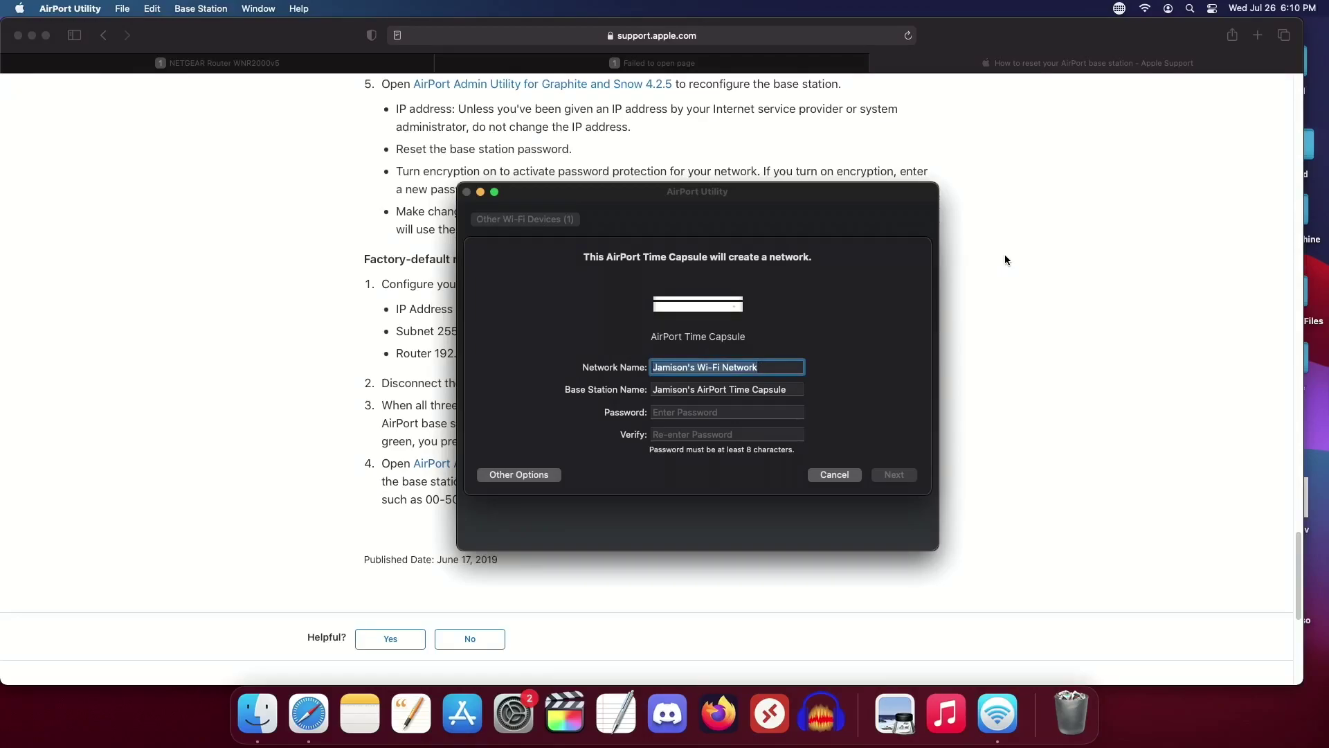
pyautogui.click(517, 473)
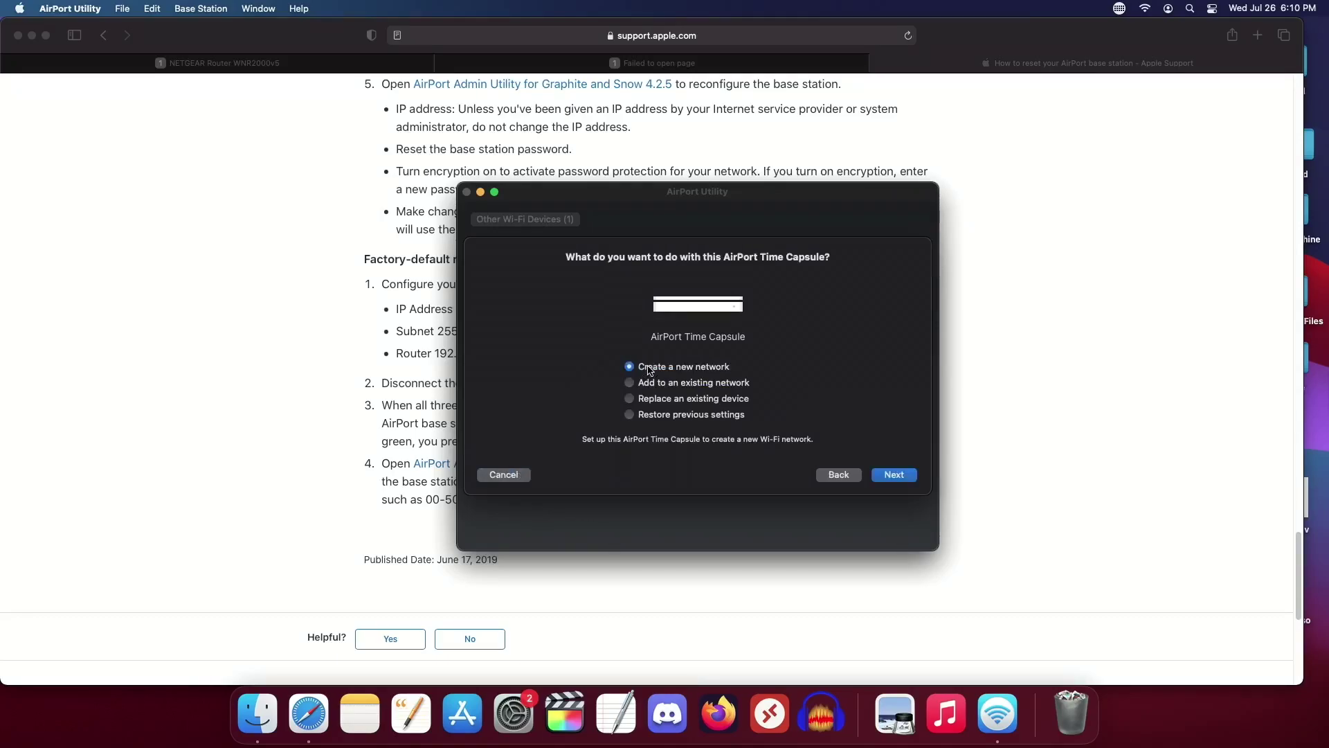
pyautogui.click(839, 476)
pyautogui.tripleClick(761, 362)
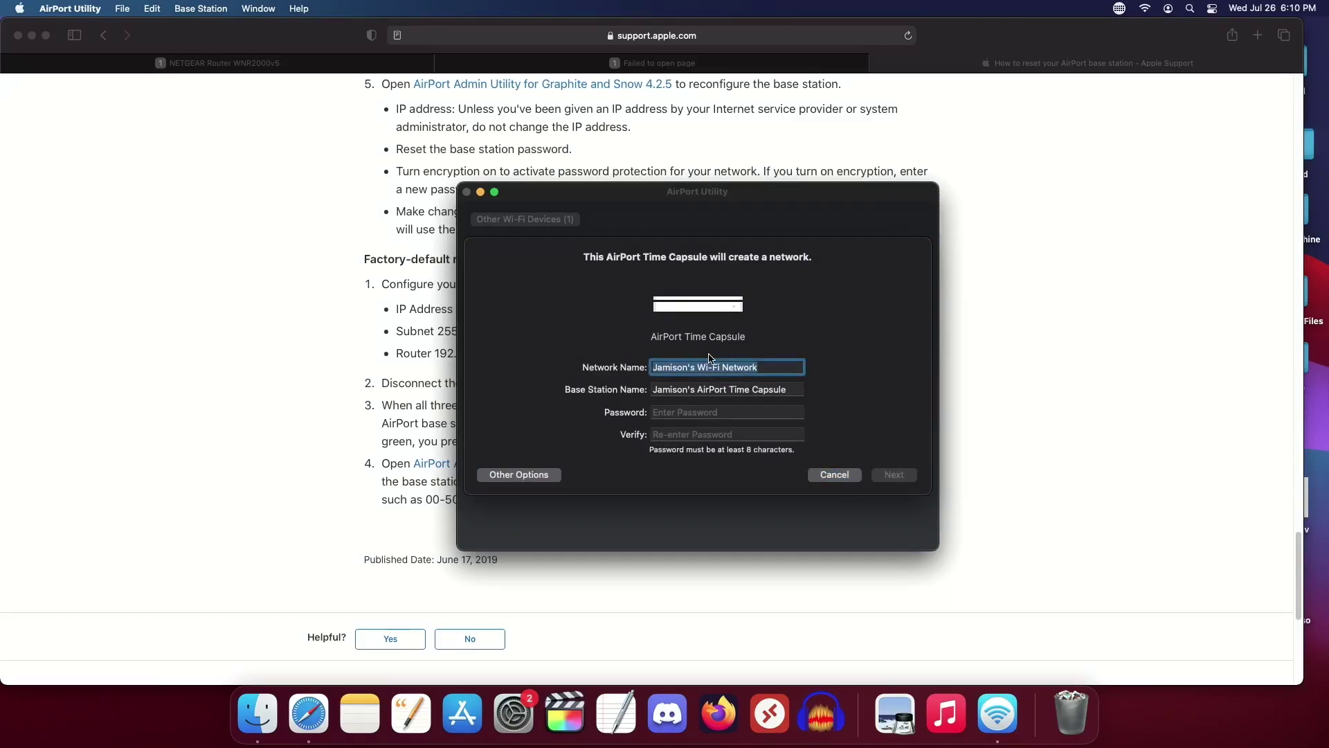
pyautogui.write('TechSavvvvy')
pyautogui.tripleClick(796, 393)
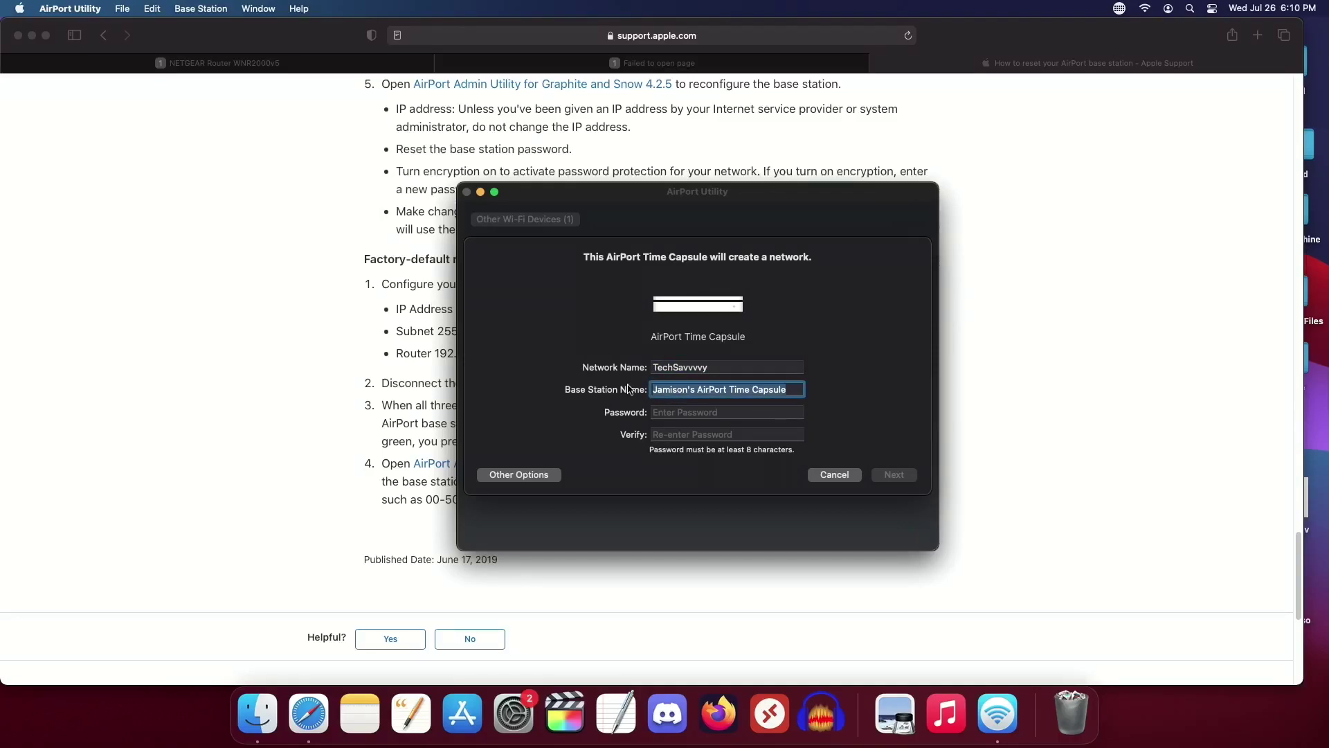
pyautogui.write('TechSavvvv')
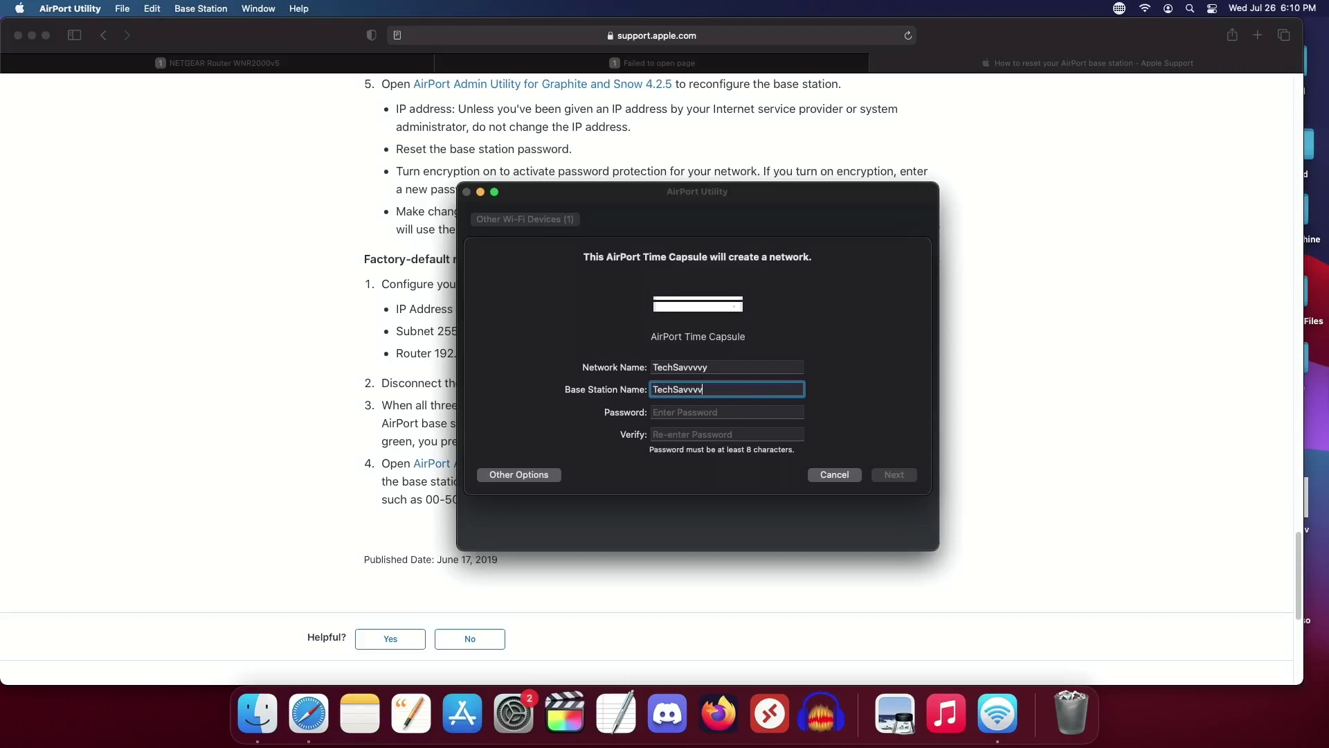
pyautogui.write("y's Airport")
# Step: Enter and verify the base station password, then submit to create the network
pyautogui.press('Tab')
pyautogui.write('••••••••••')
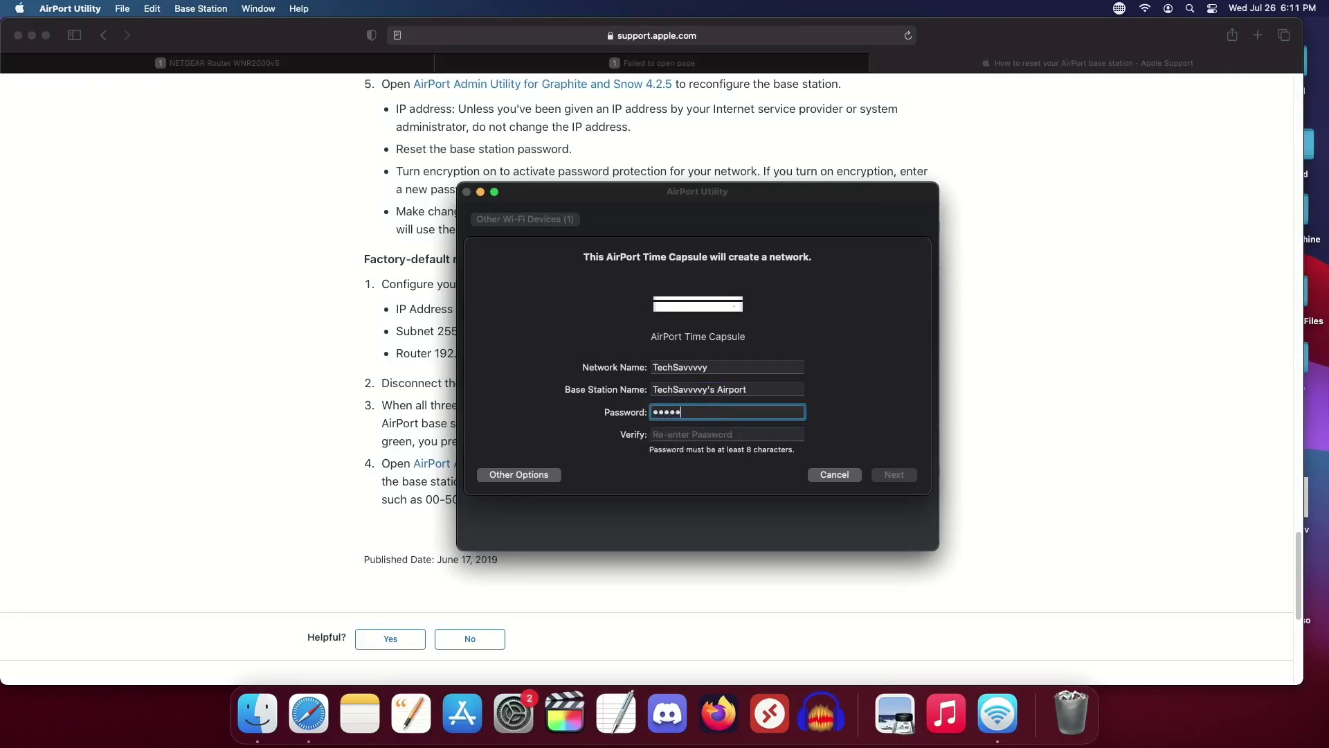
pyautogui.write('•')
pyautogui.press('Tab')
pyautogui.write('•••••••')
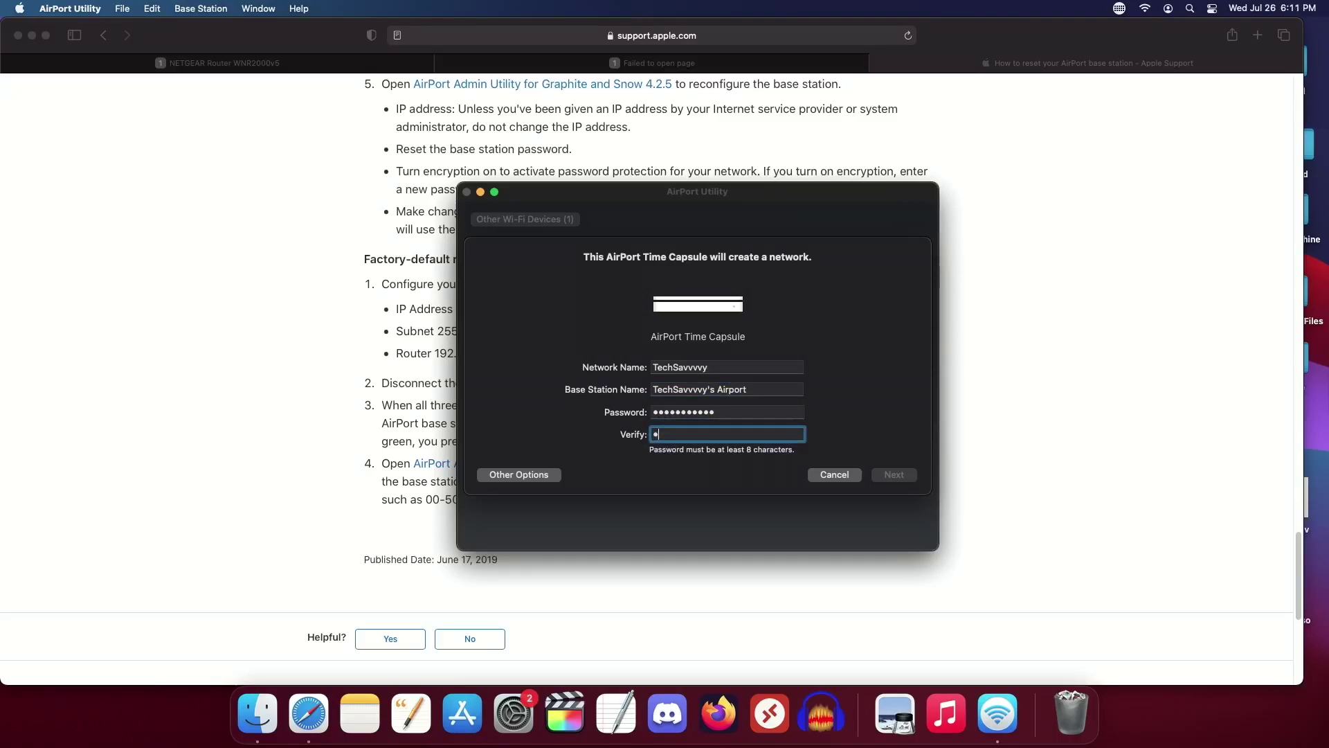
pyautogui.press('BackSpace')
pyautogui.press('BackSpace')
pyautogui.press('BackSpace')
pyautogui.press('BackSpace')
pyautogui.press('BackSpace')
pyautogui.press('BackSpace')
pyautogui.press('BackSpace')
pyautogui.write('•••••••••••')
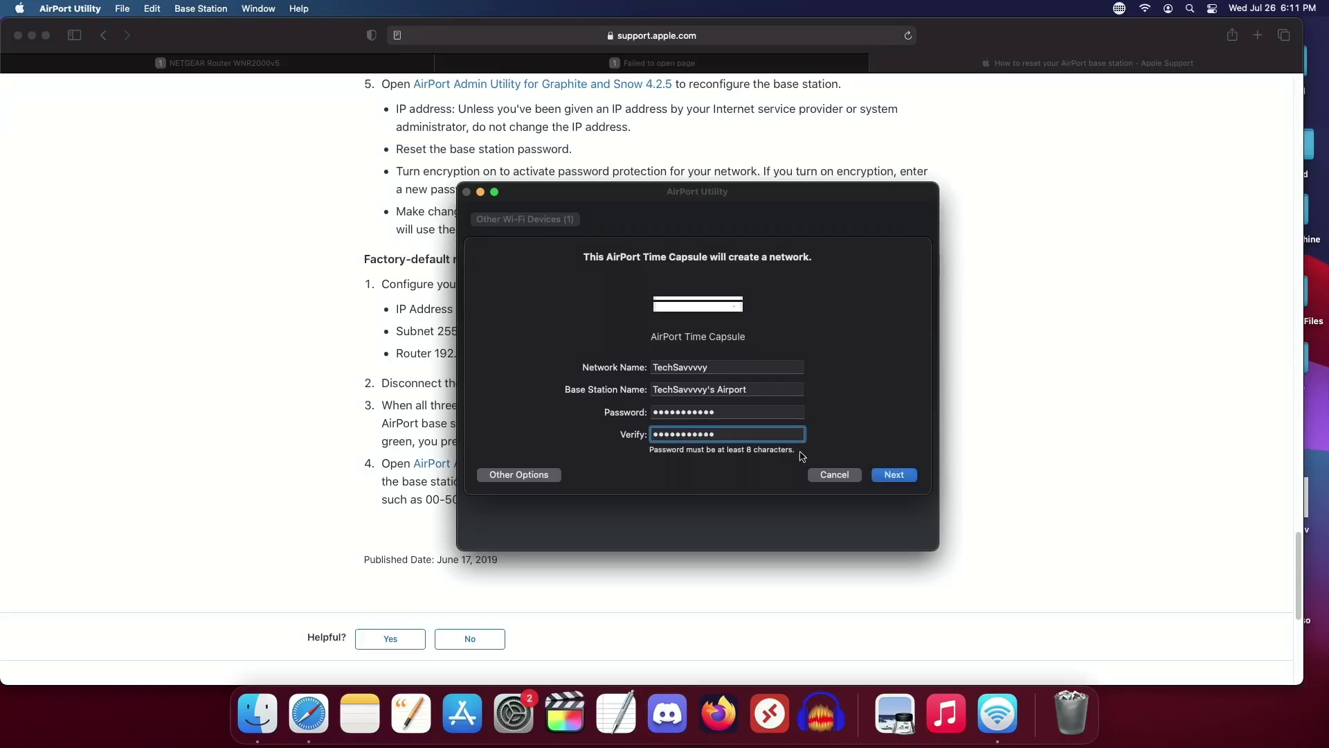
pyautogui.click(892, 473)
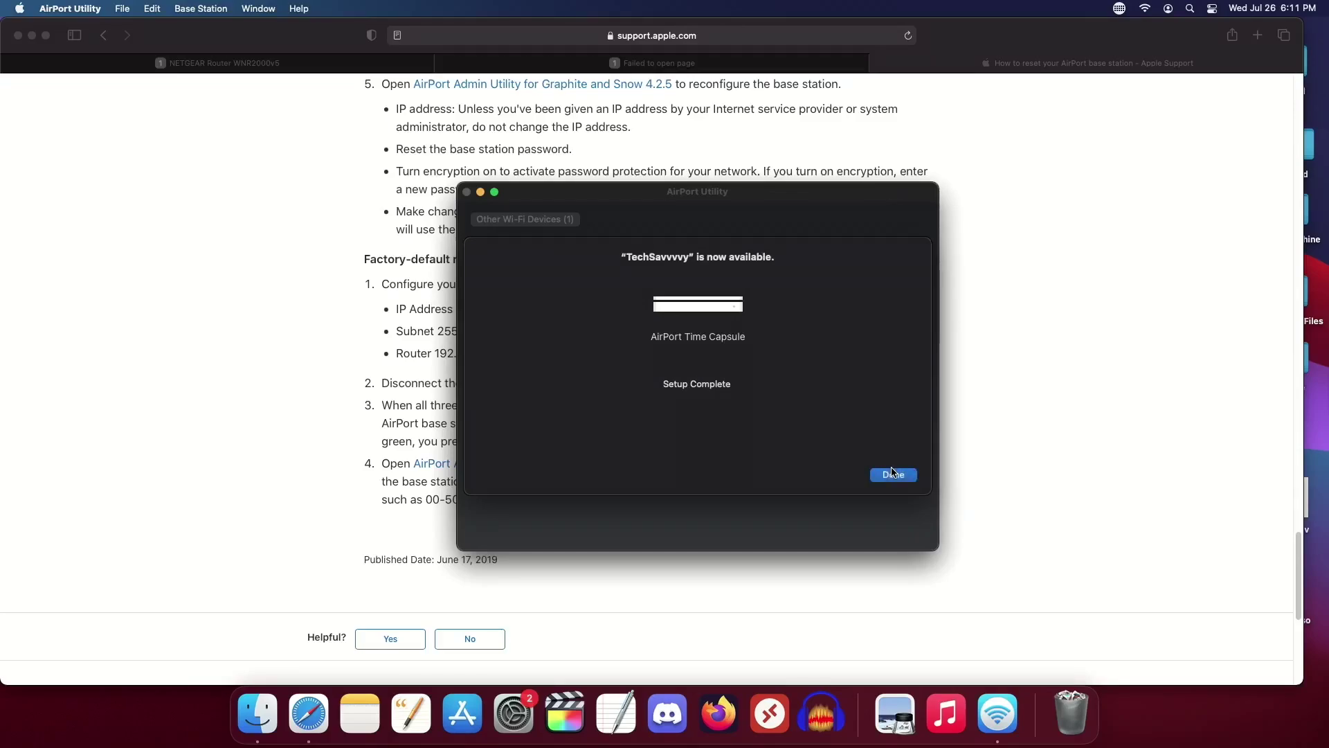
# Step: Close the Setup Complete summary and show the Time Capsule's connection details
pyautogui.click(892, 474)
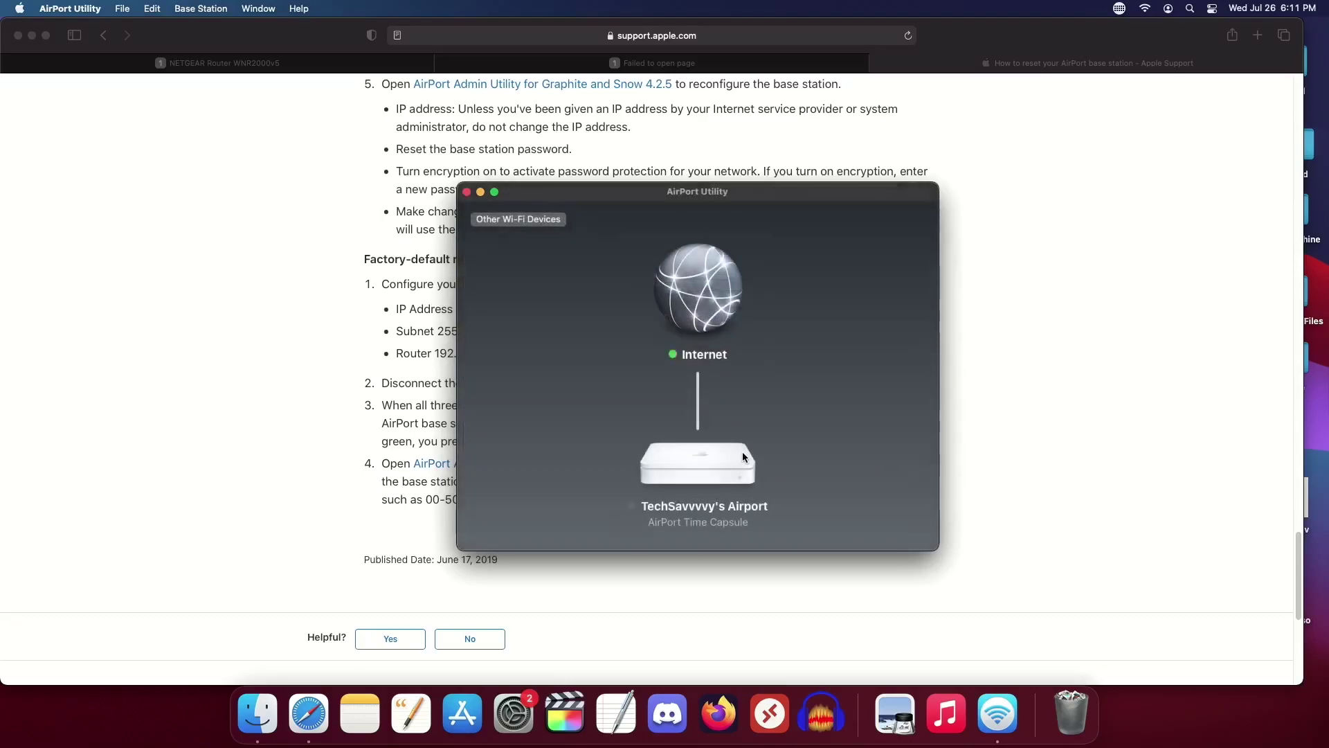
pyautogui.click(713, 465)
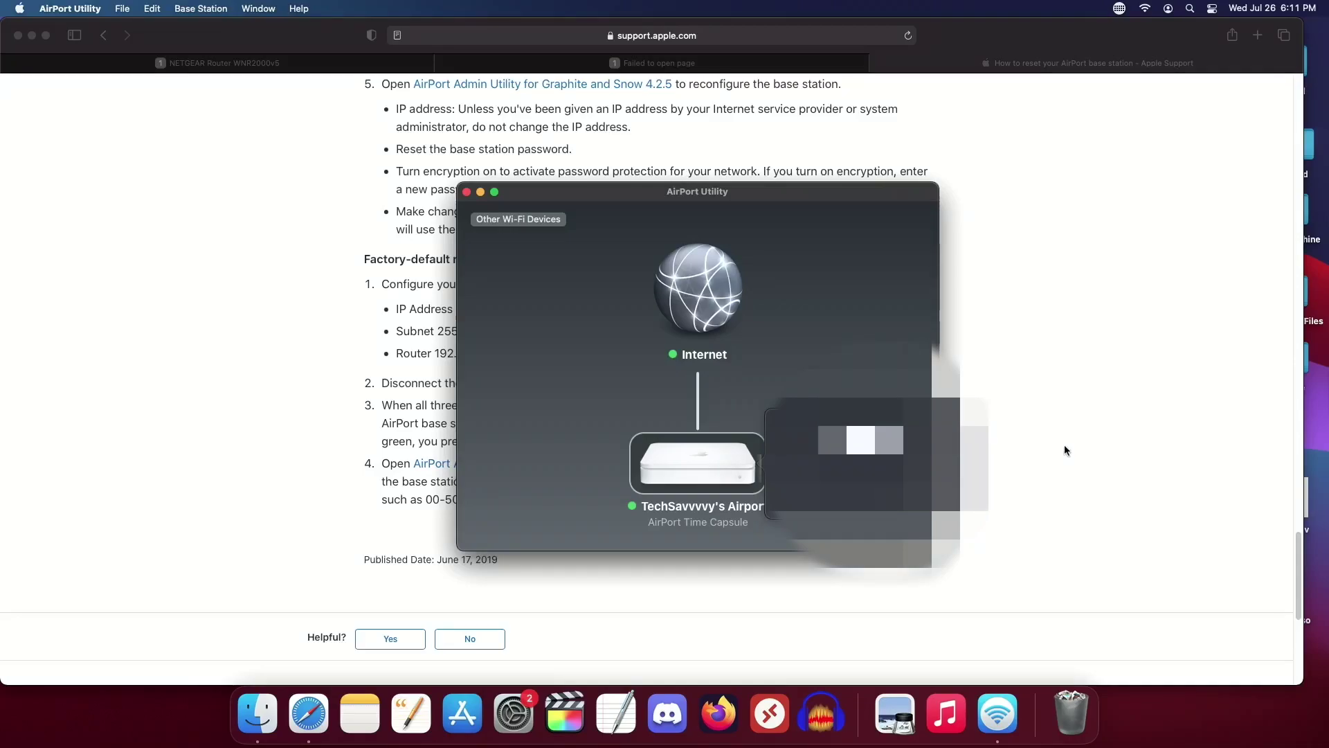
# Step: Connect to TechSavvvvy's Airport from Finder's Network sidebar and open its Data share
pyautogui.click(259, 714)
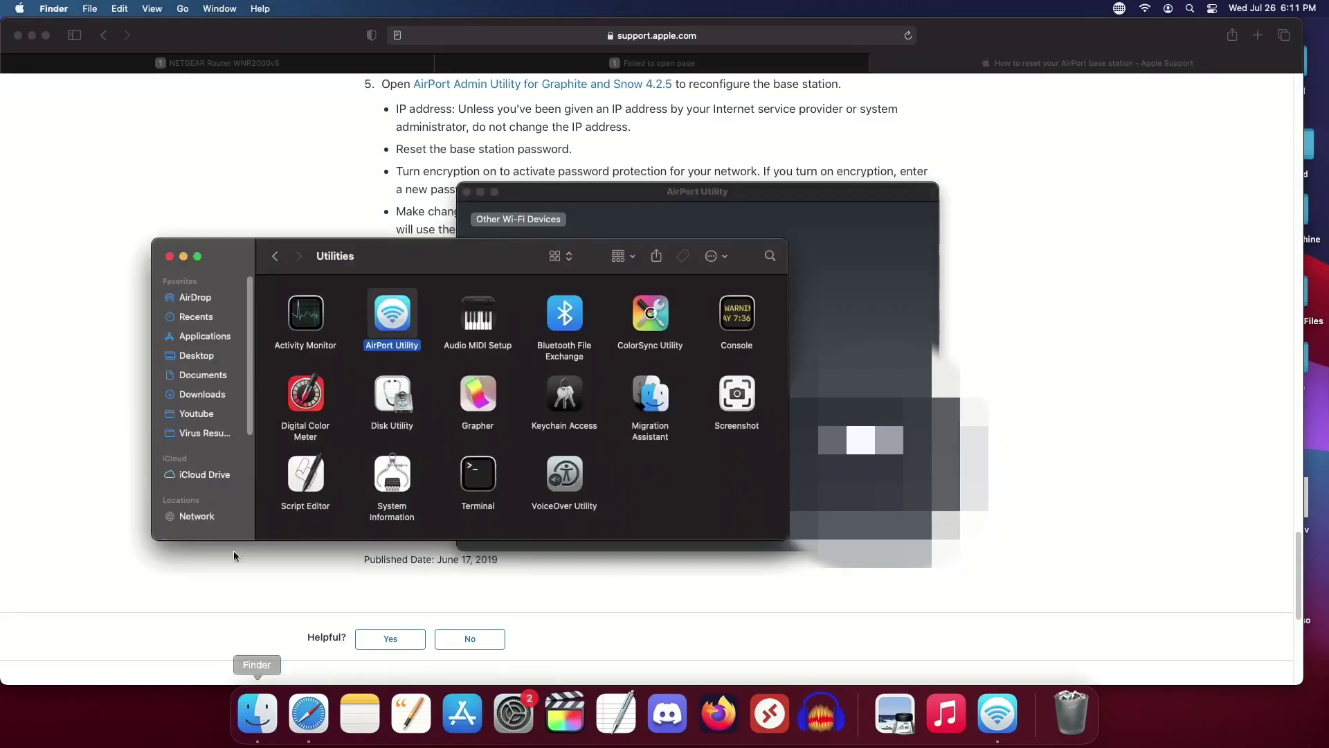
pyautogui.click(207, 516)
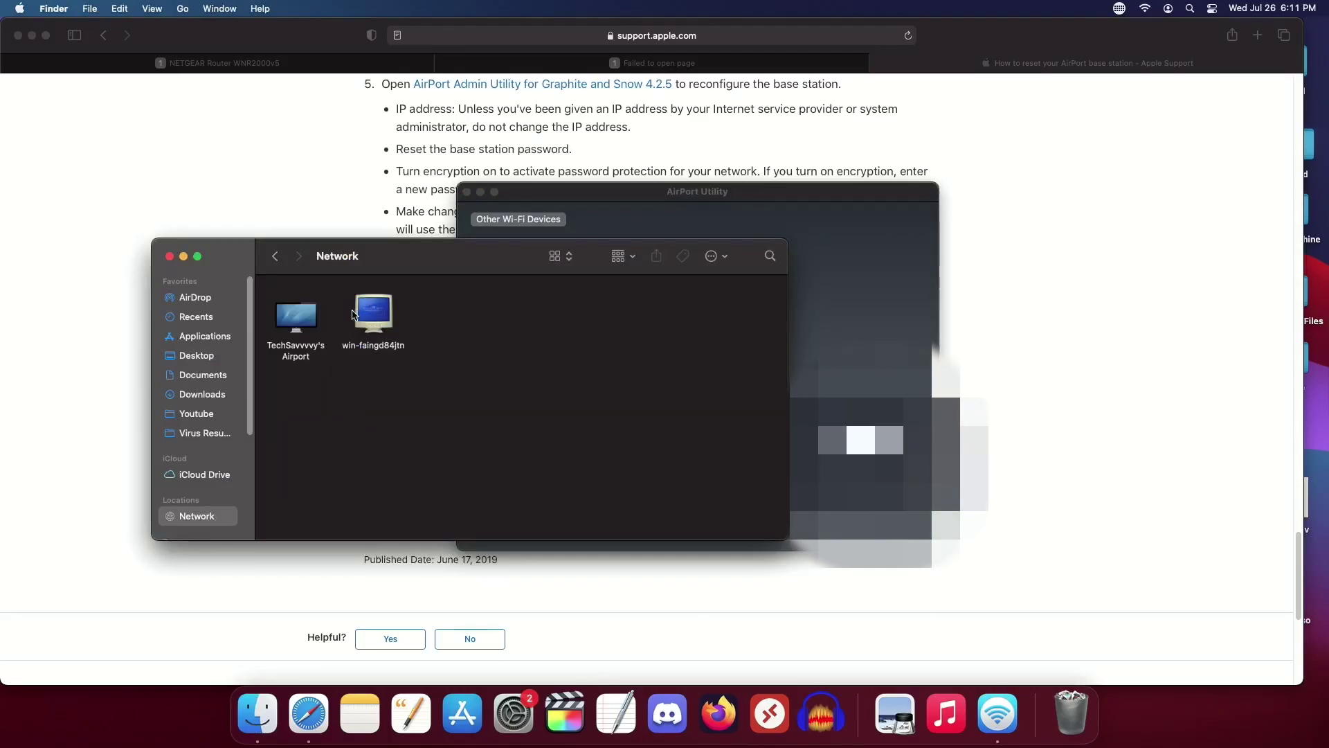
pyautogui.doubleClick(295, 317)
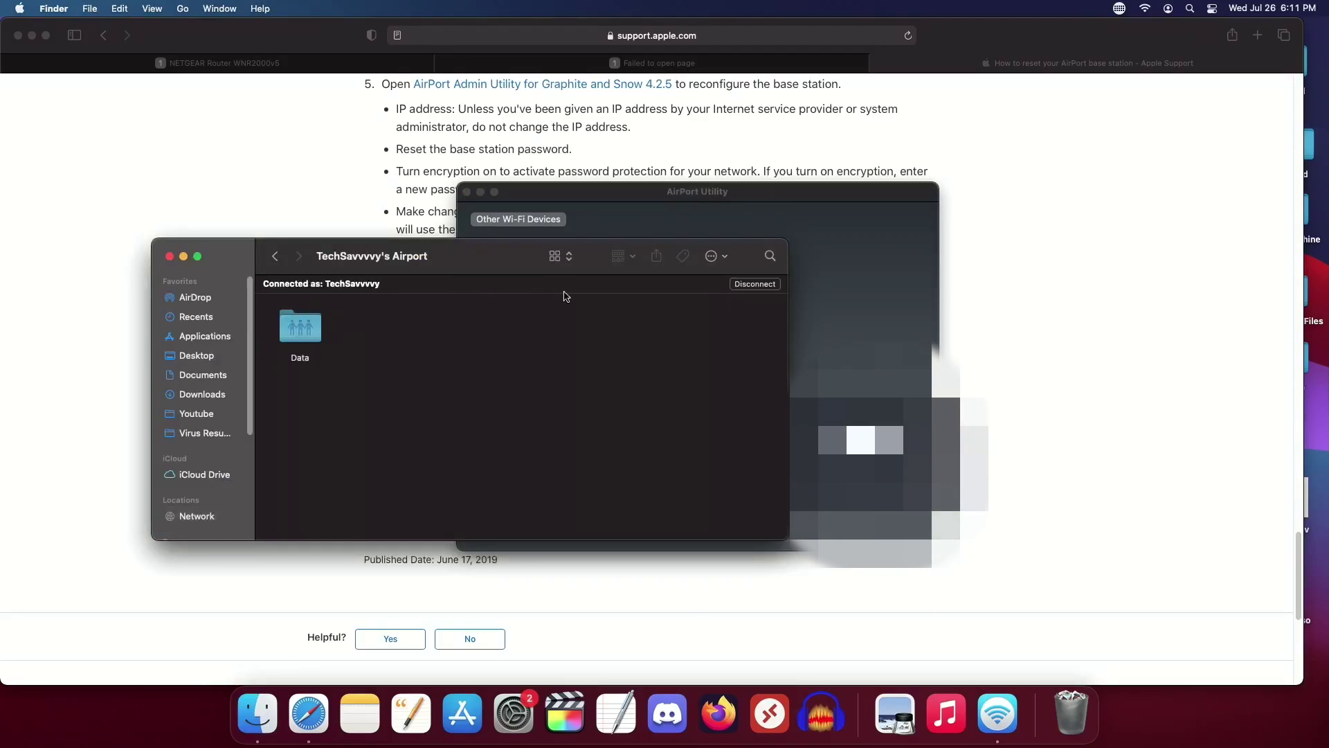
pyautogui.click(306, 322)
pyautogui.doubleClick(306, 322)
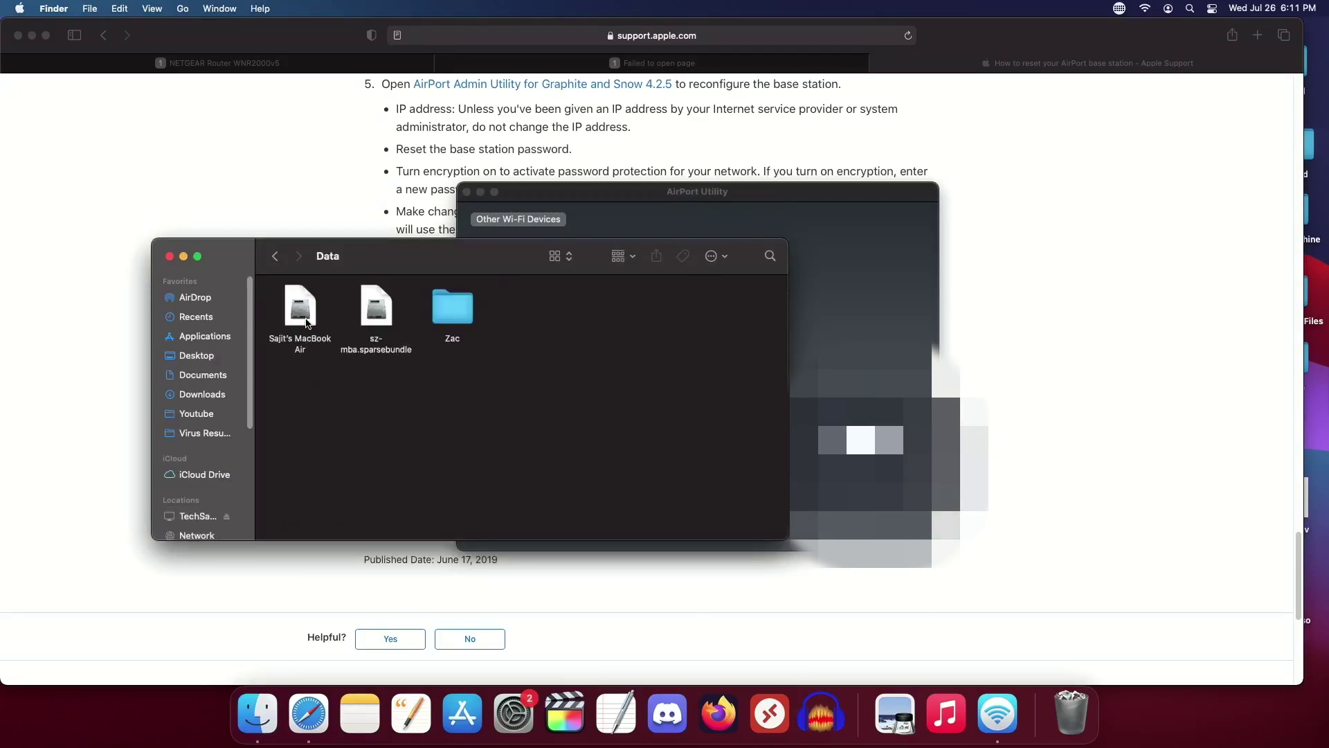
# Step: Browse into the personal folder and MBA_13, then go back up to Data
pyautogui.doubleClick(451, 308)
pyautogui.doubleClick(398, 312)
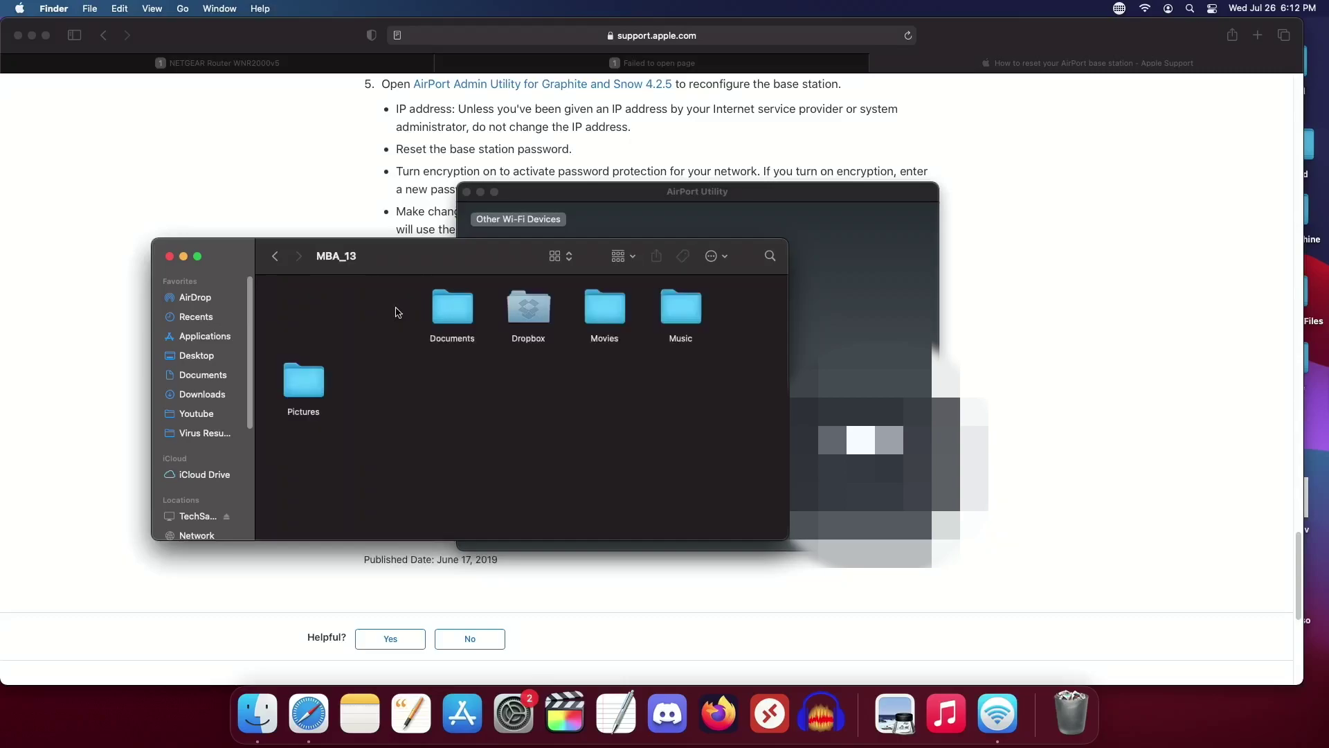
pyautogui.click(271, 261)
pyautogui.click(279, 261)
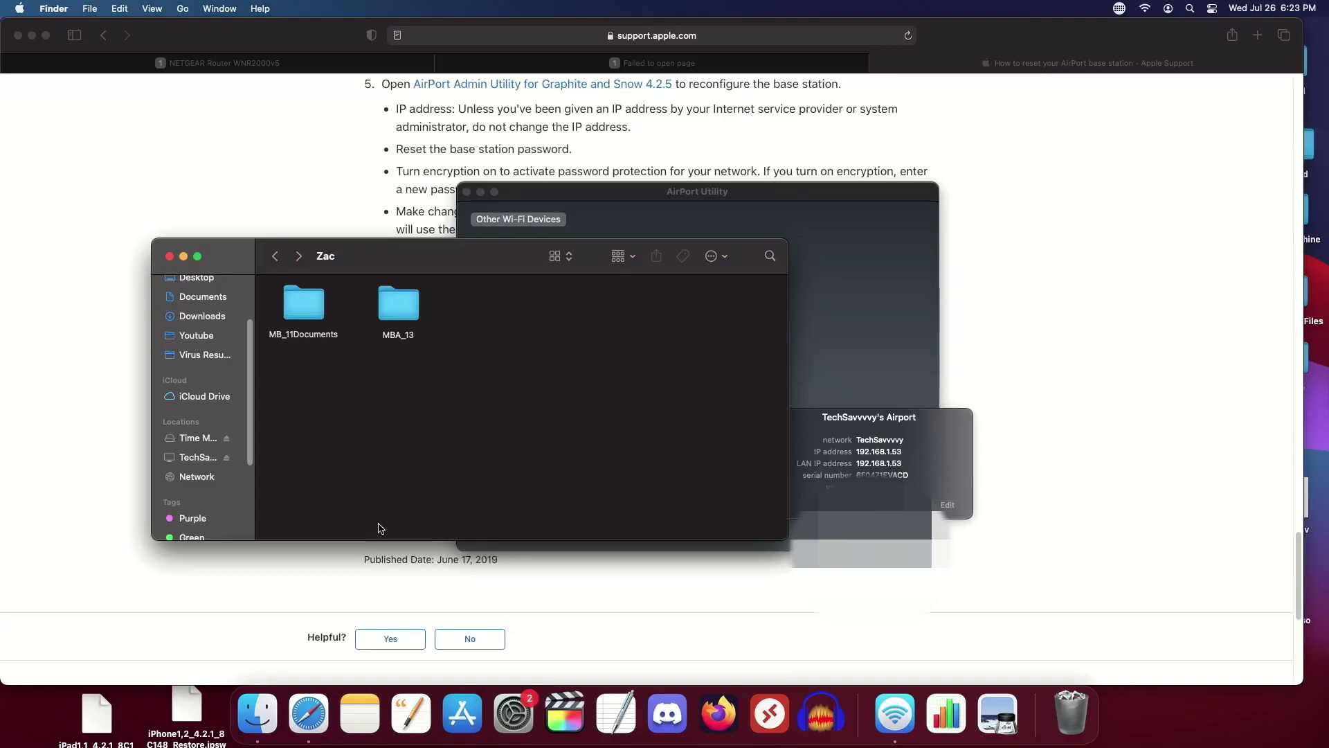
# Step: Select the iPhone and iPad restore files on the desktop, alternating between them
pyautogui.click(187, 708)
pyautogui.click(102, 705)
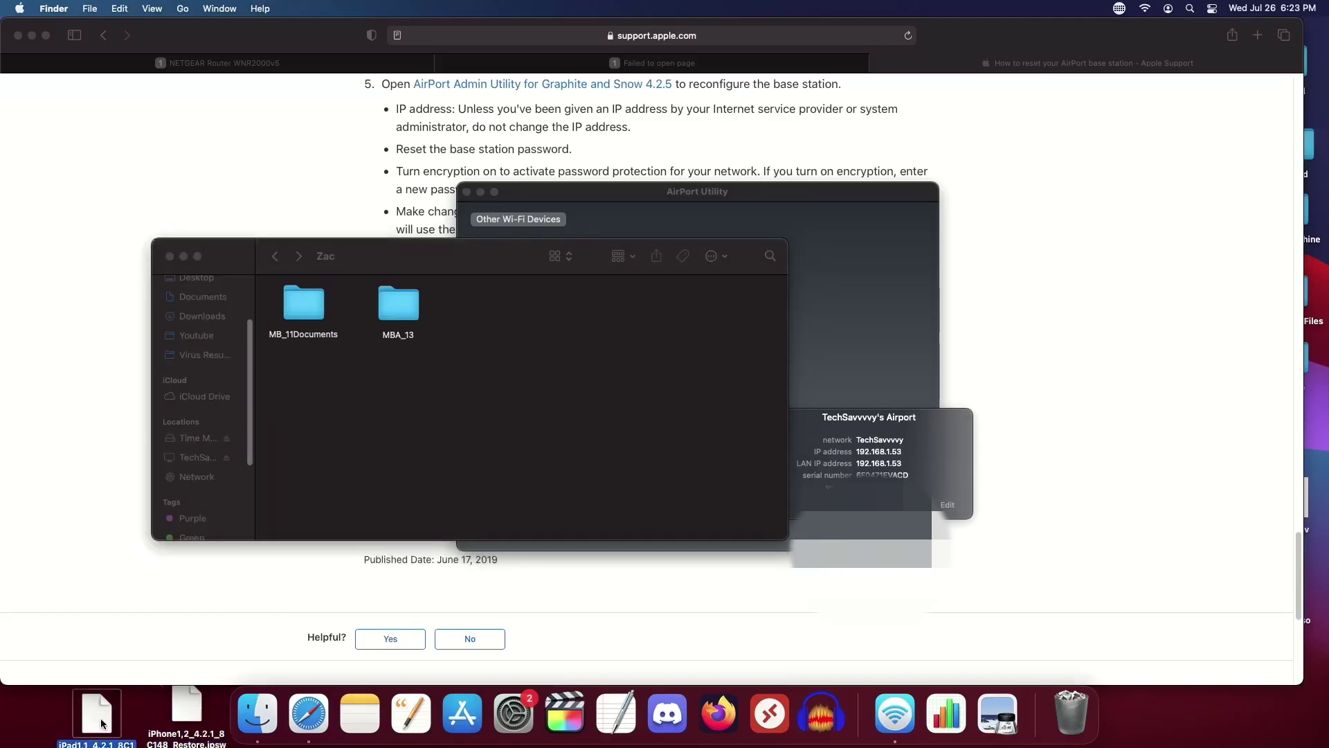
pyautogui.click(188, 700)
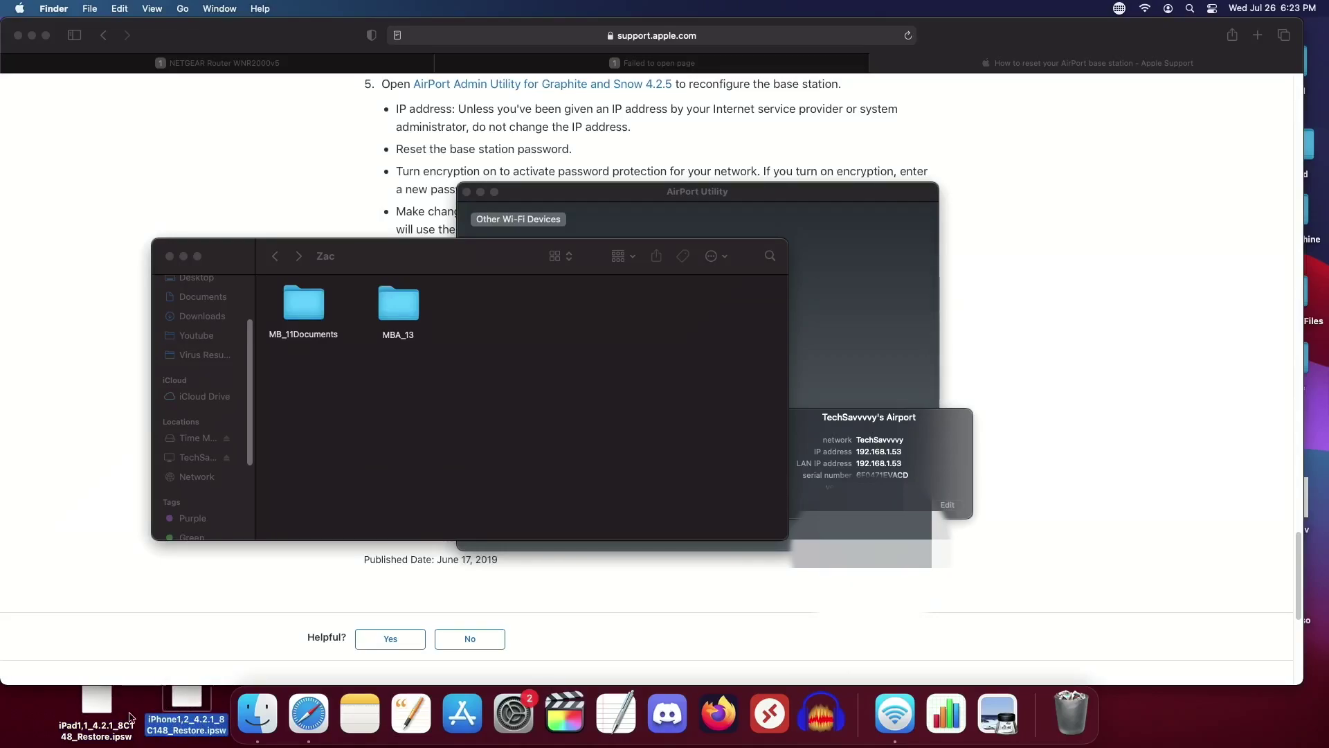
pyautogui.click(101, 706)
pyautogui.click(187, 703)
pyautogui.click(101, 712)
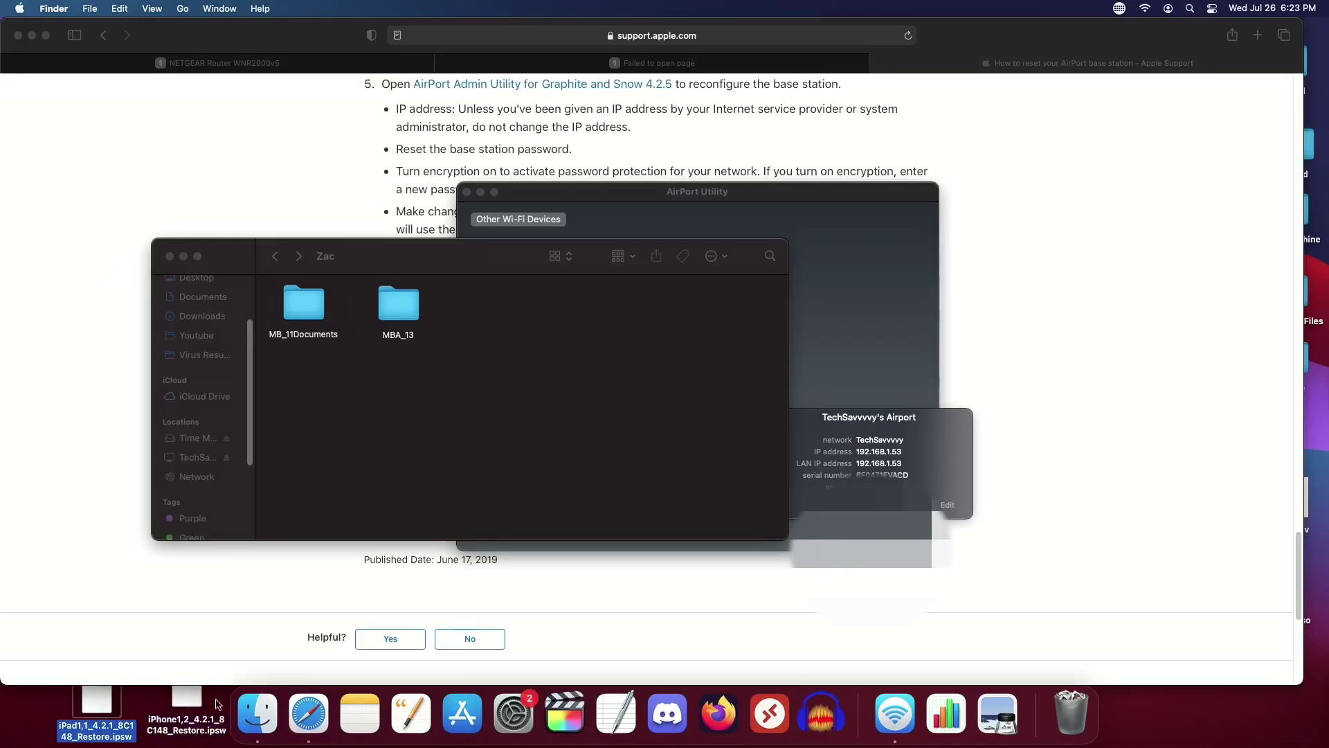
pyautogui.click(187, 705)
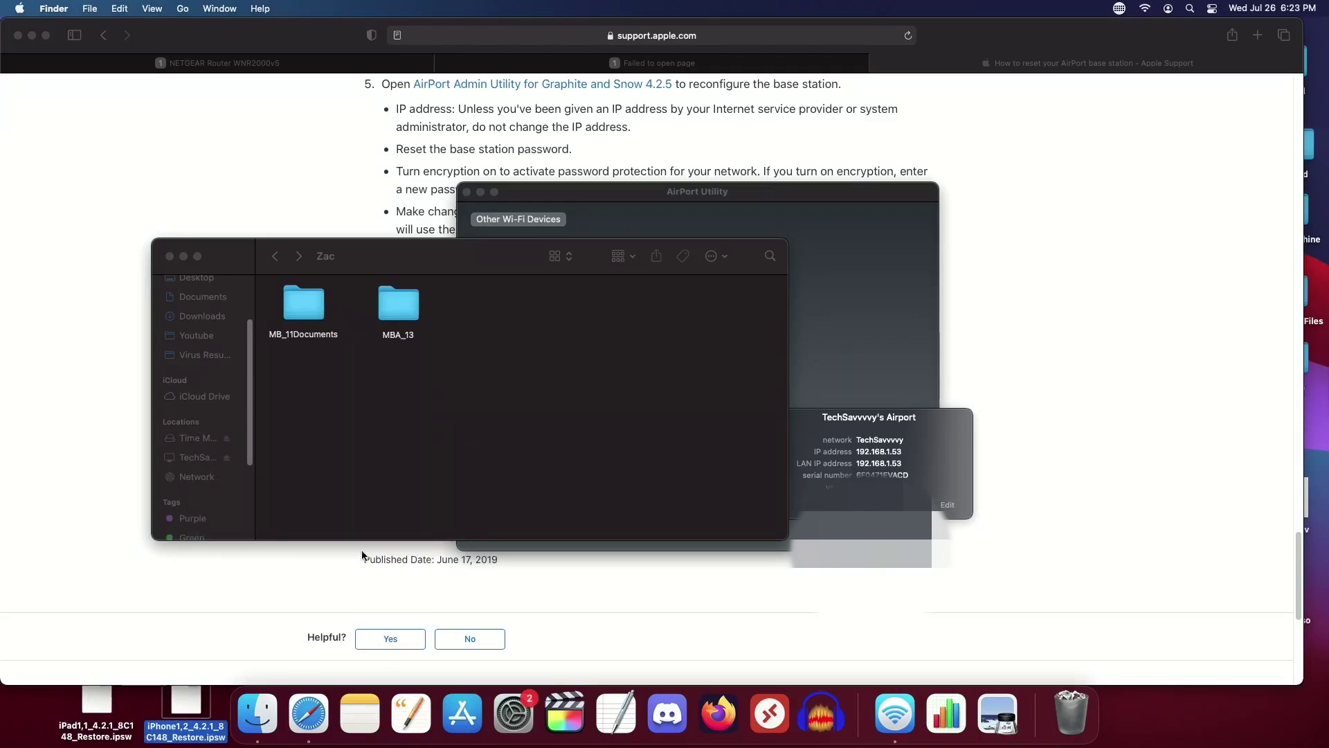
# Step: Navigate Finder back up to the Data share and activate the AirPort Utility window
pyautogui.click(298, 256)
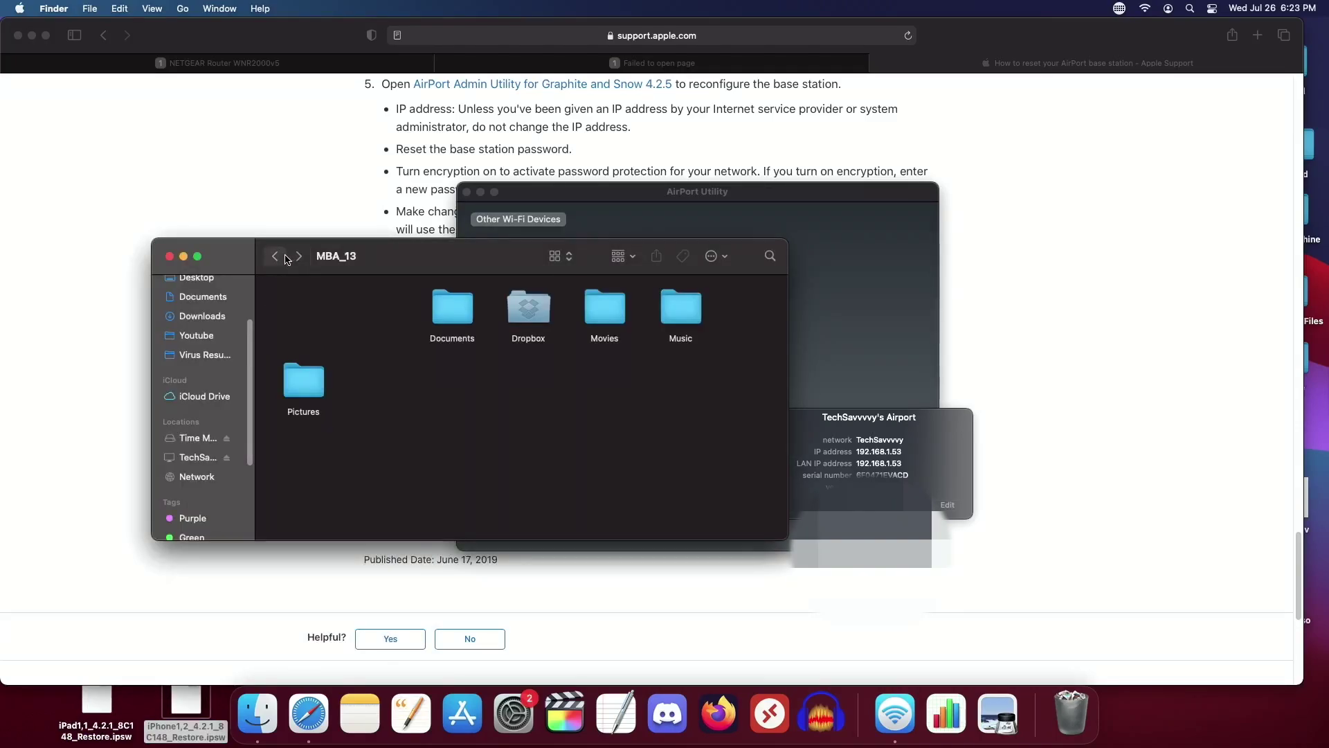
pyautogui.click(276, 257)
pyautogui.click(276, 257)
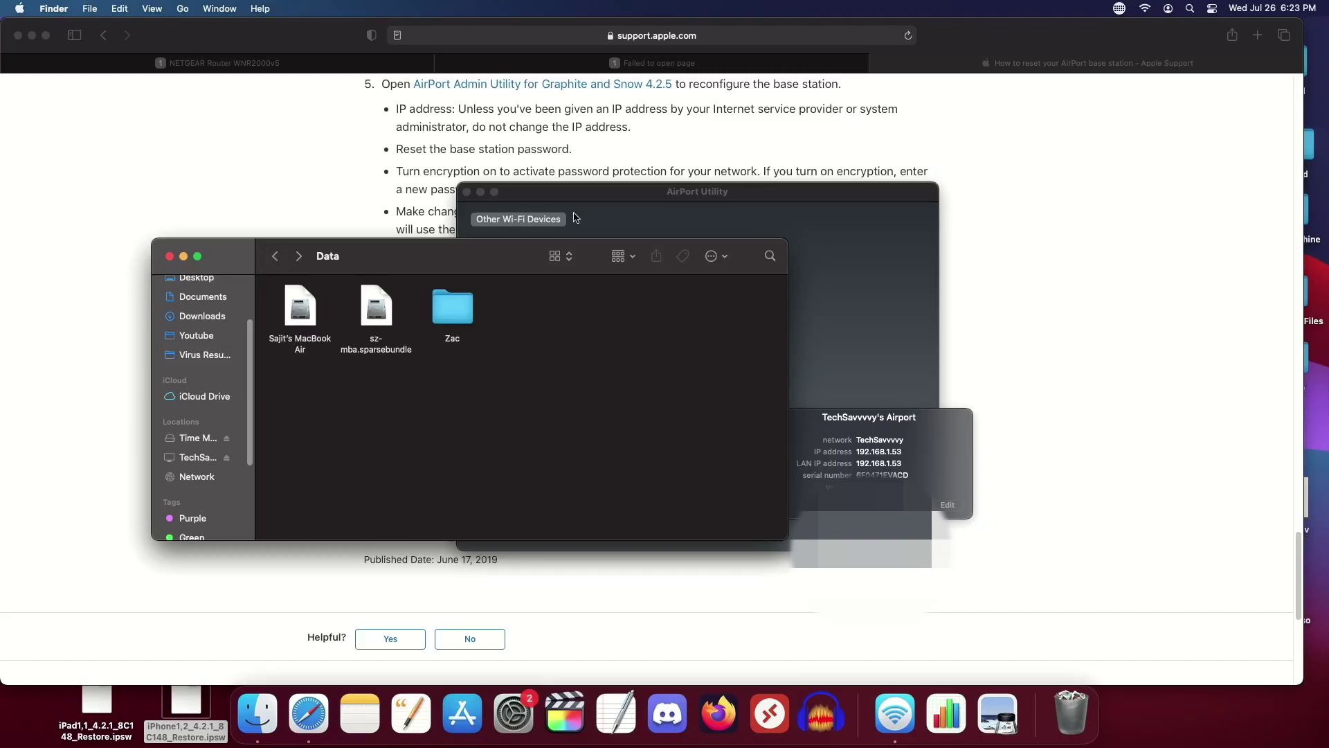
pyautogui.click(902, 473)
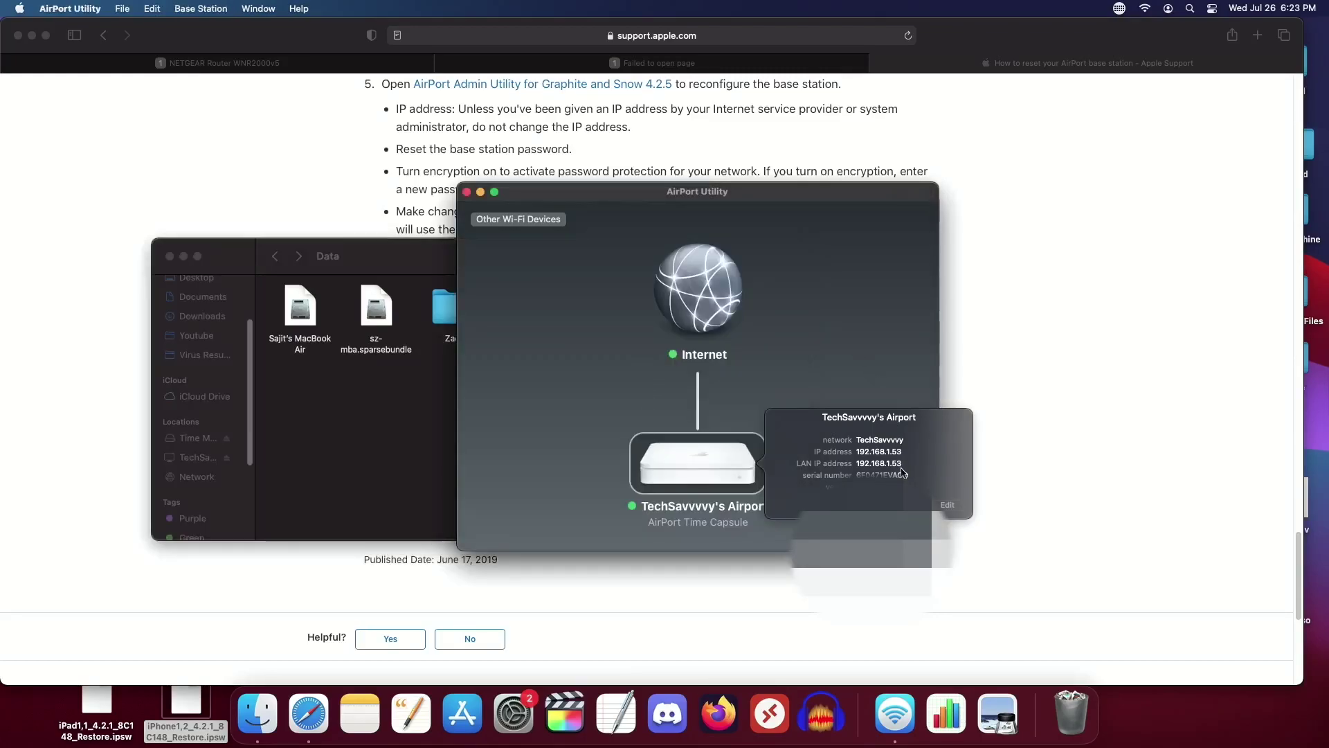
# Step: Open the Time Capsule's Disks settings, keeping device-password protection for shared disks
pyautogui.click(948, 504)
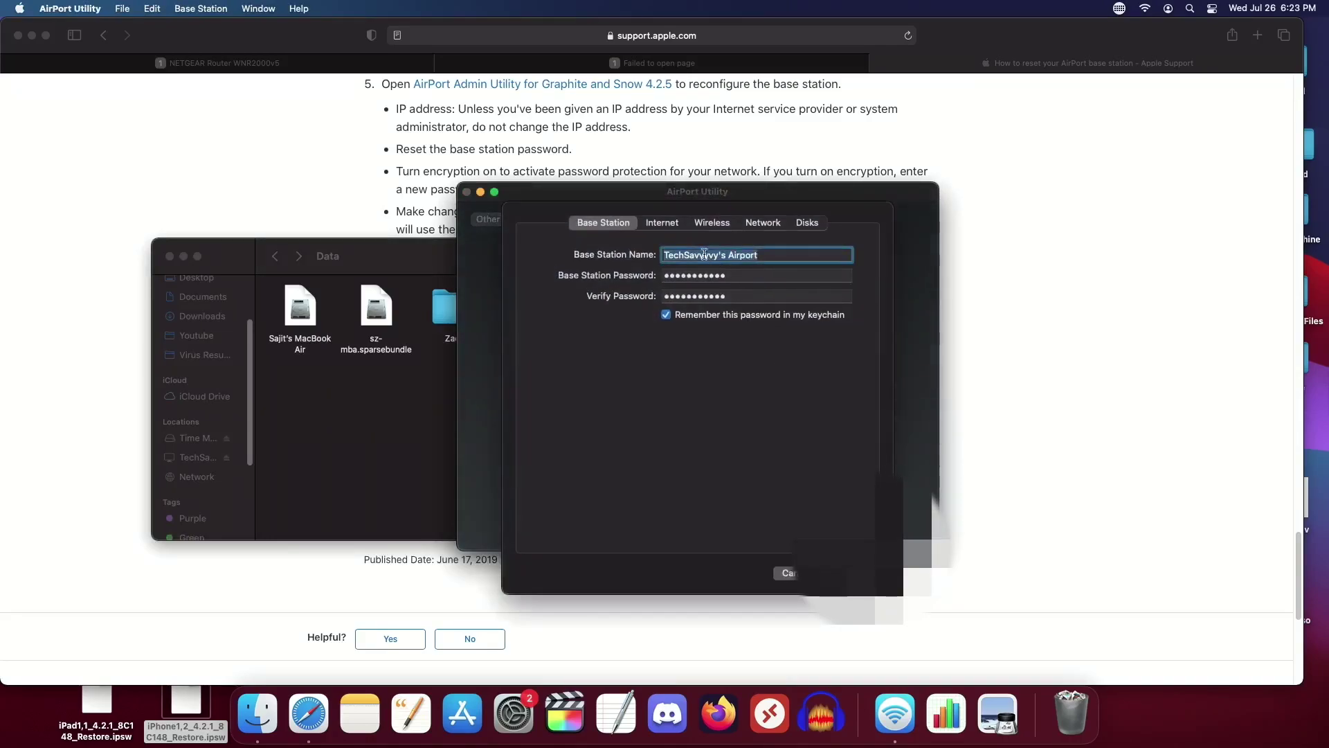
pyautogui.click(810, 224)
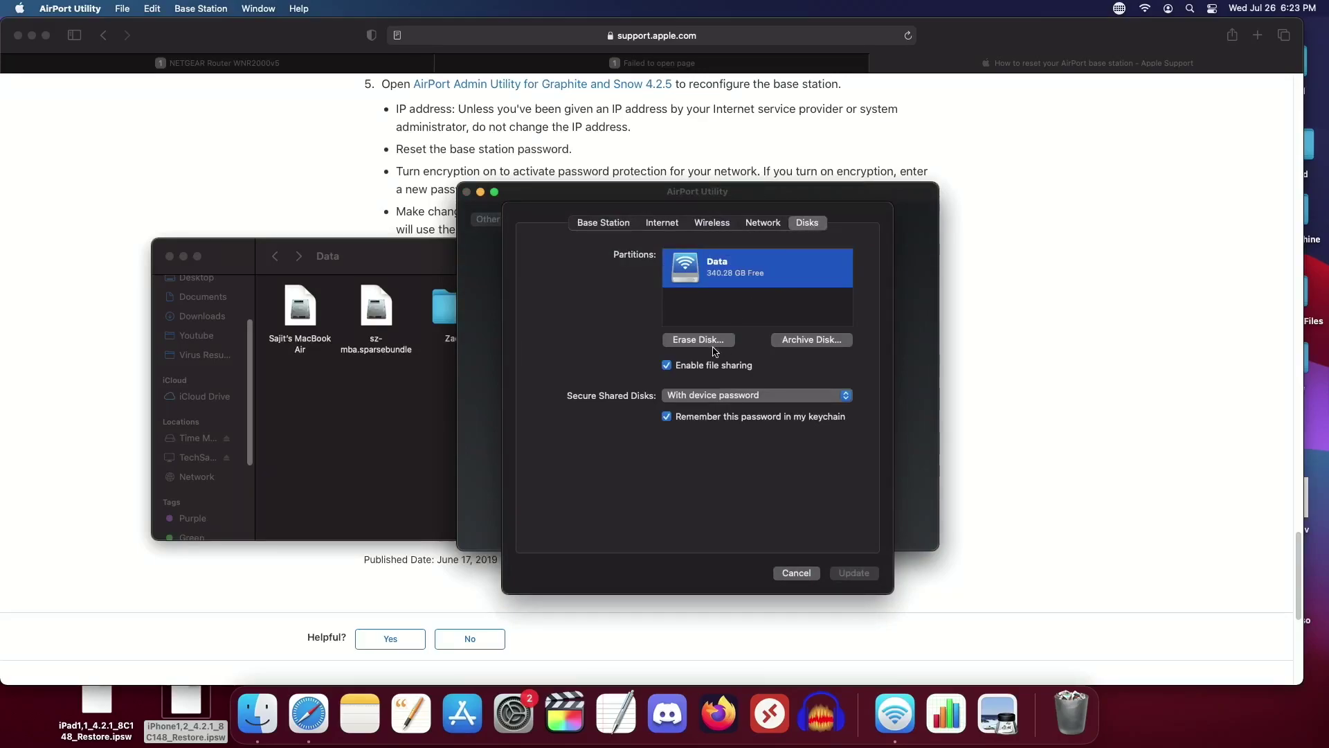
pyautogui.click(691, 393)
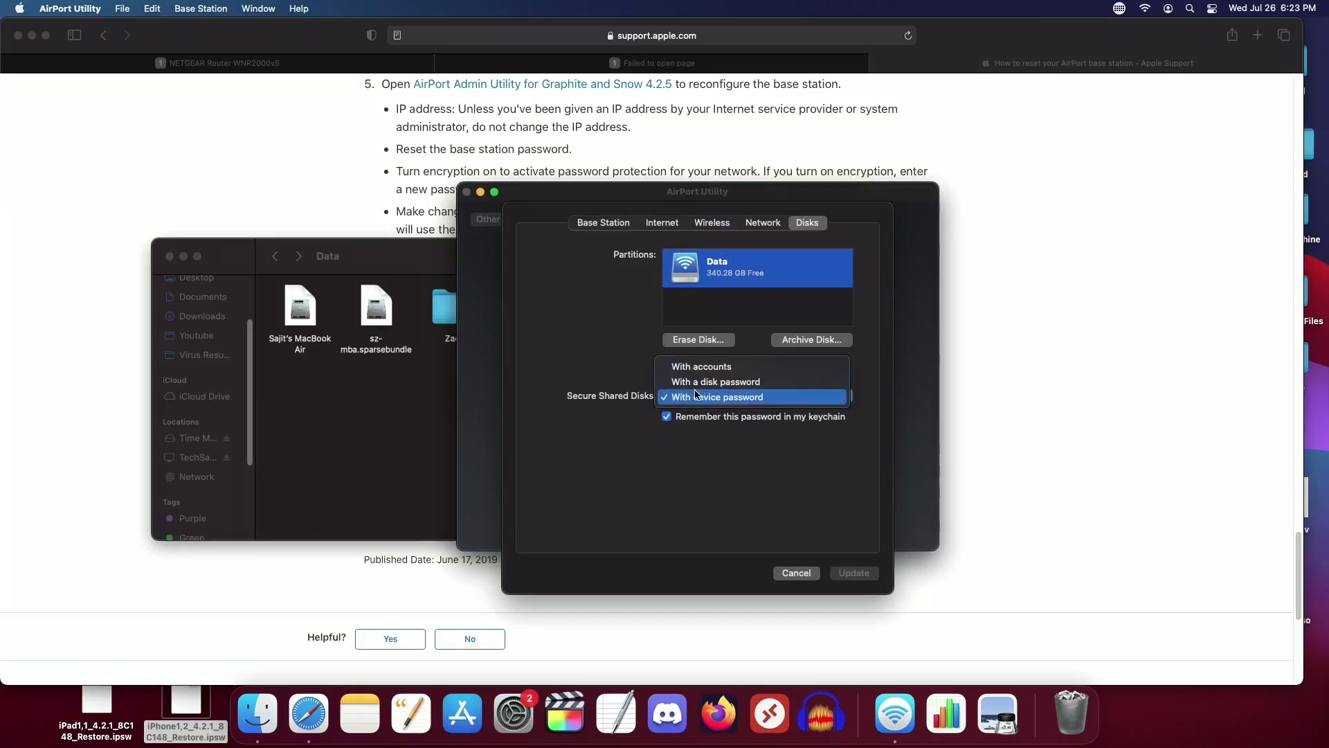
pyautogui.click(761, 398)
# Step: Begin a Quick Erase of the Data disk named 'Airpore', then cancel it
pyautogui.click(729, 340)
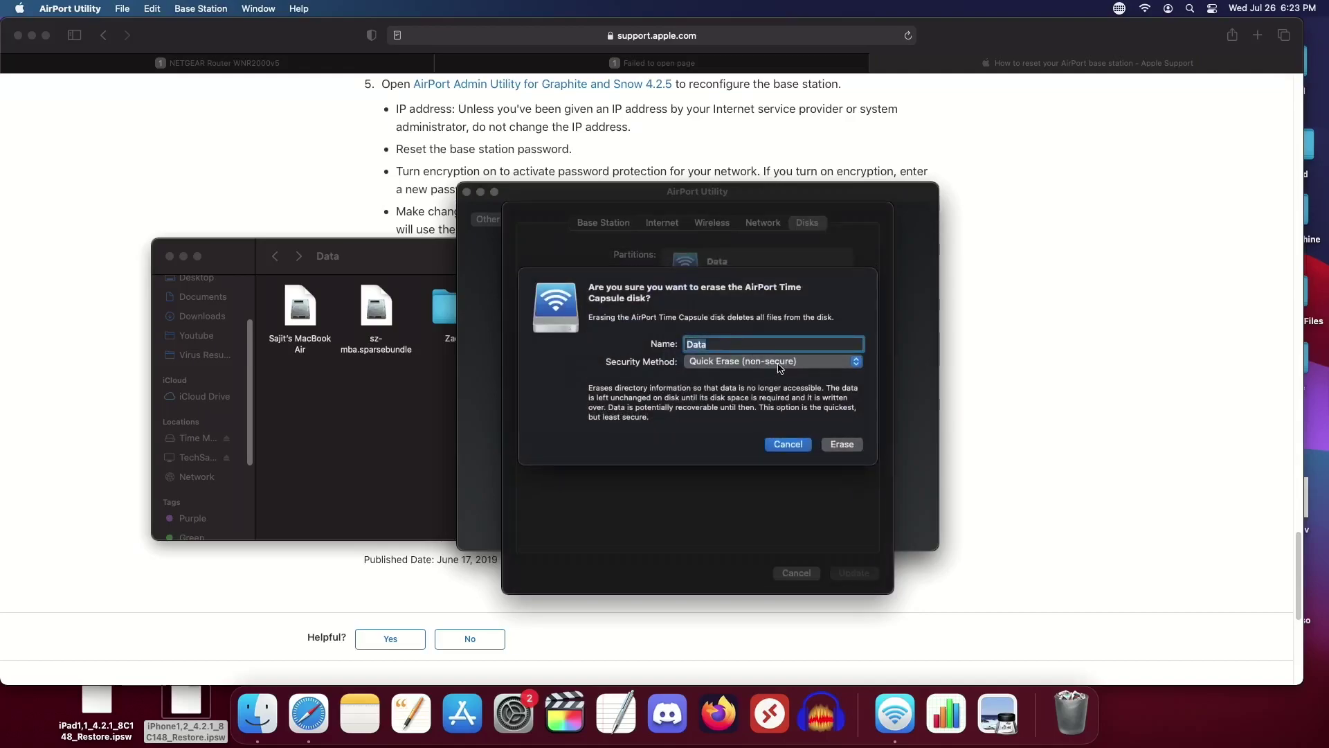
pyautogui.click(780, 368)
pyautogui.click(787, 437)
pyautogui.write('AS')
pyautogui.press('BackSpace')
pyautogui.press('BackSpace')
pyautogui.write('Airpore')
pyautogui.press('Return')
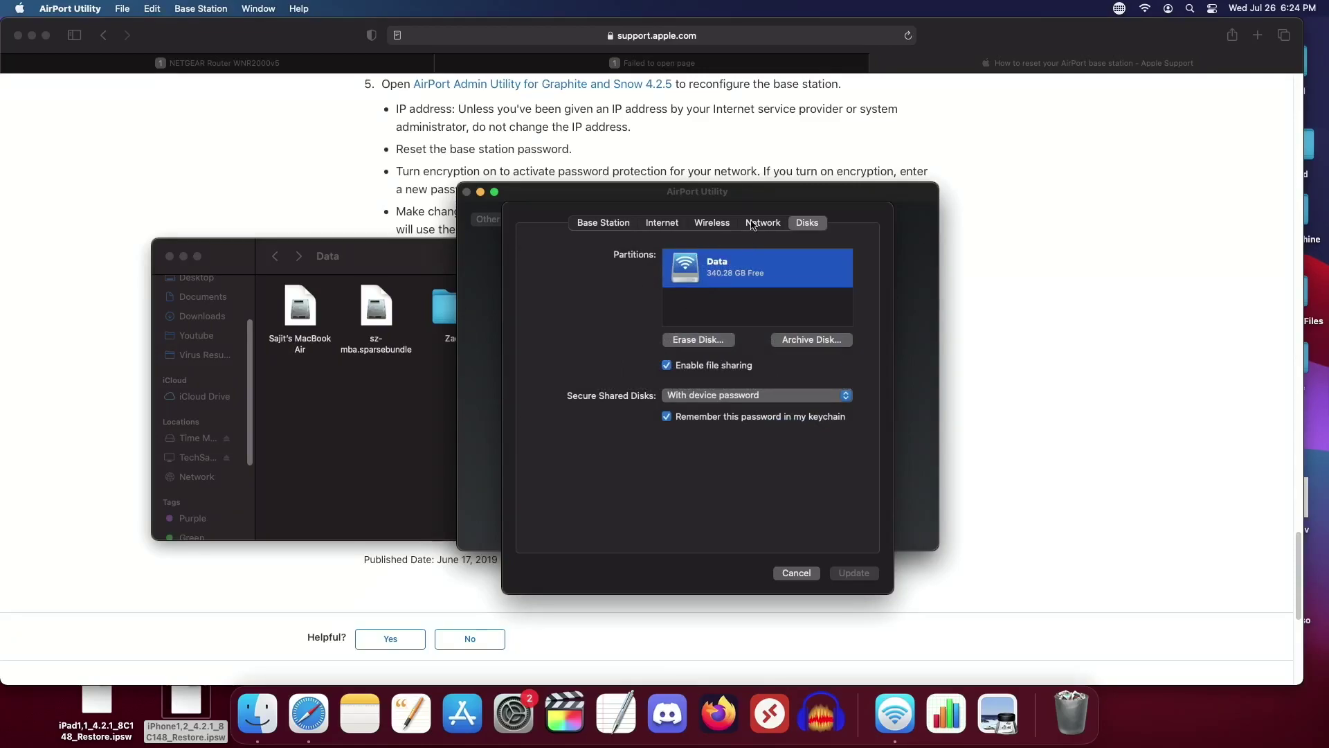
# Step: Erase the Time Capsule's Data disk as 'Airport' and dismiss the file-server shutdown warning
pyautogui.click(689, 341)
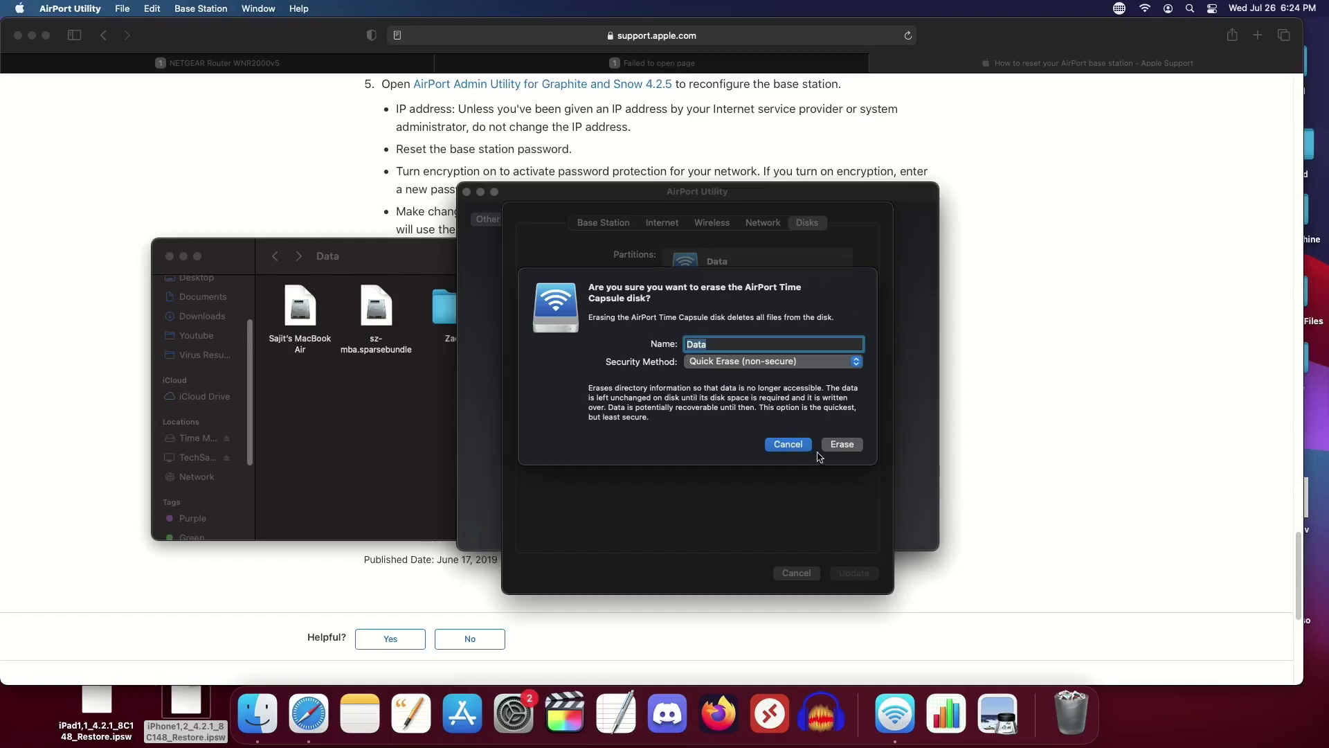
pyautogui.write('Airport')
pyautogui.click(837, 444)
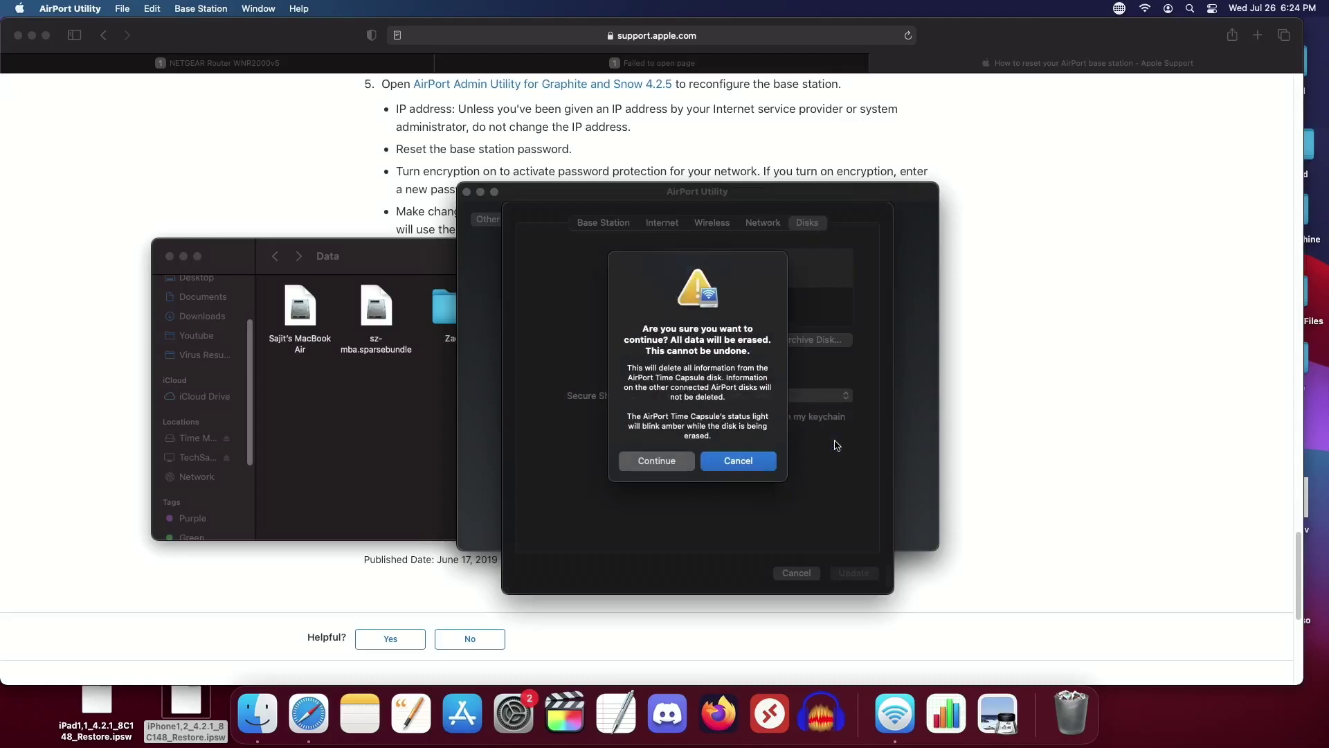
pyautogui.click(679, 468)
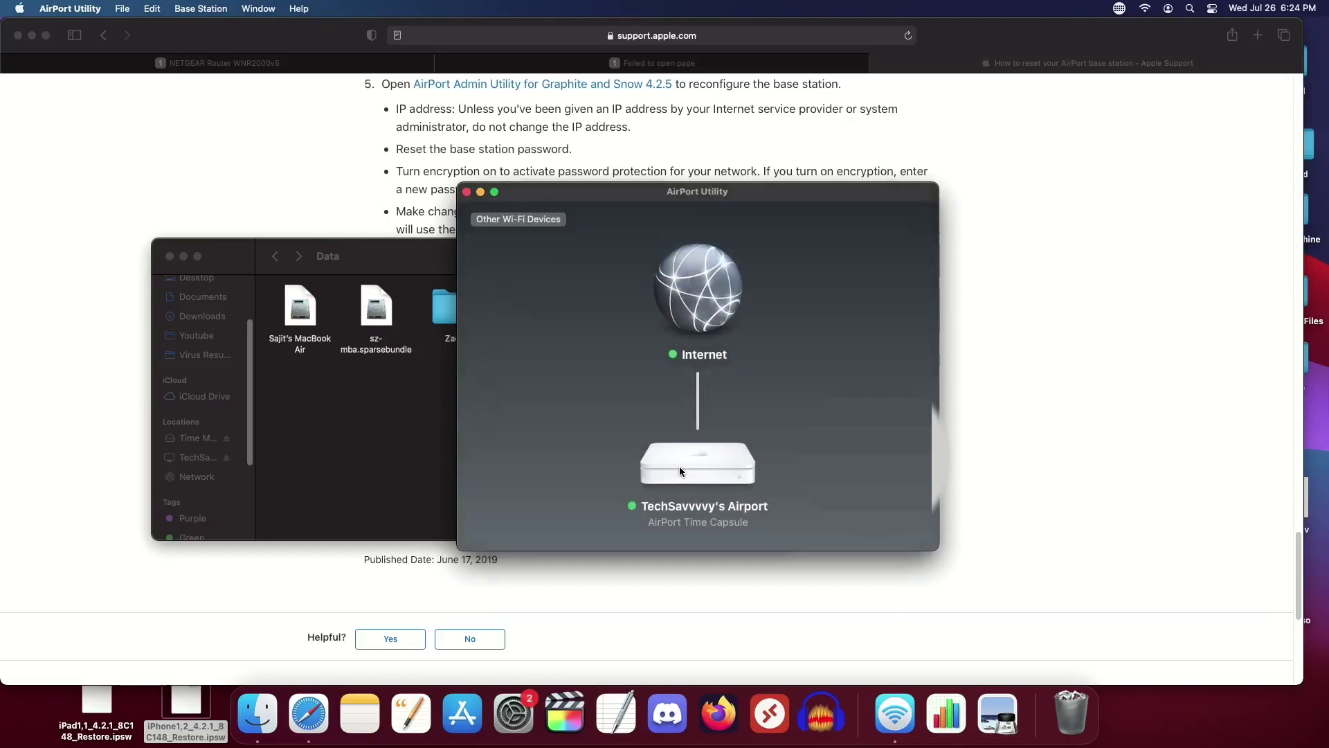
pyautogui.click(679, 467)
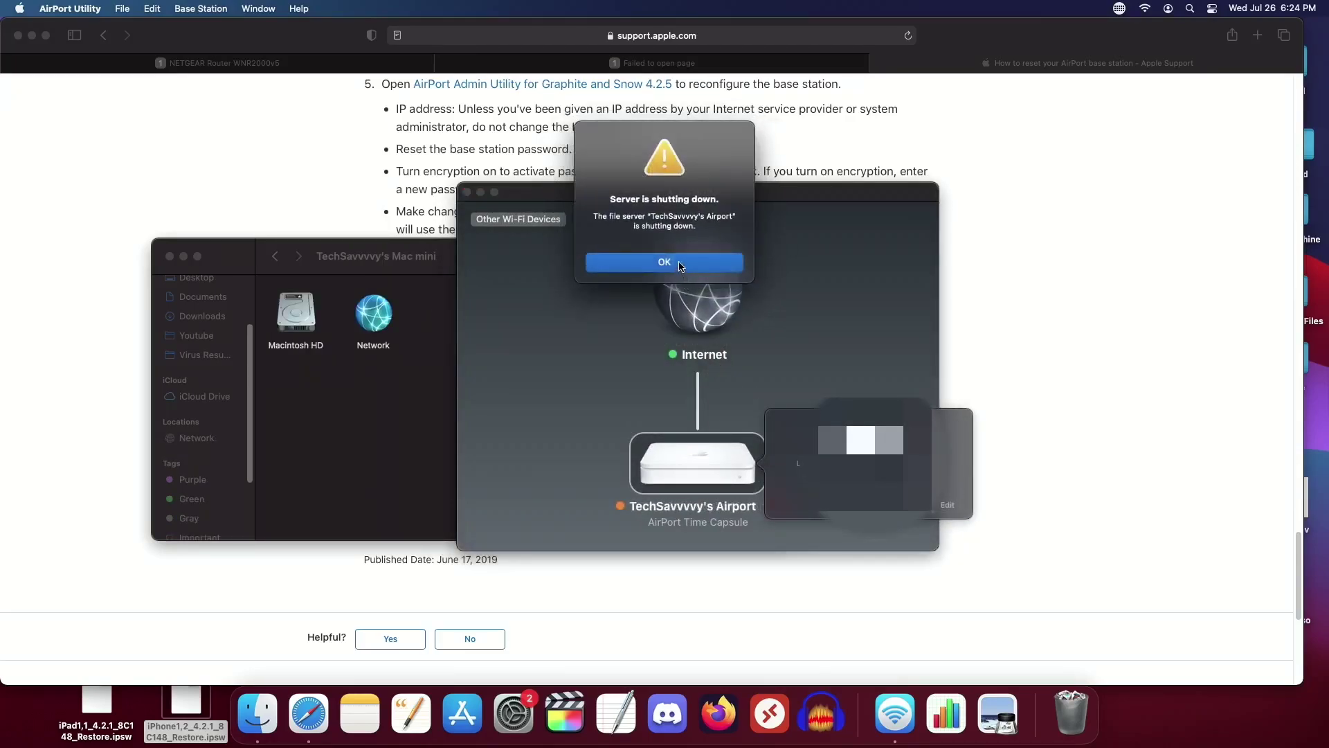
pyautogui.click(678, 262)
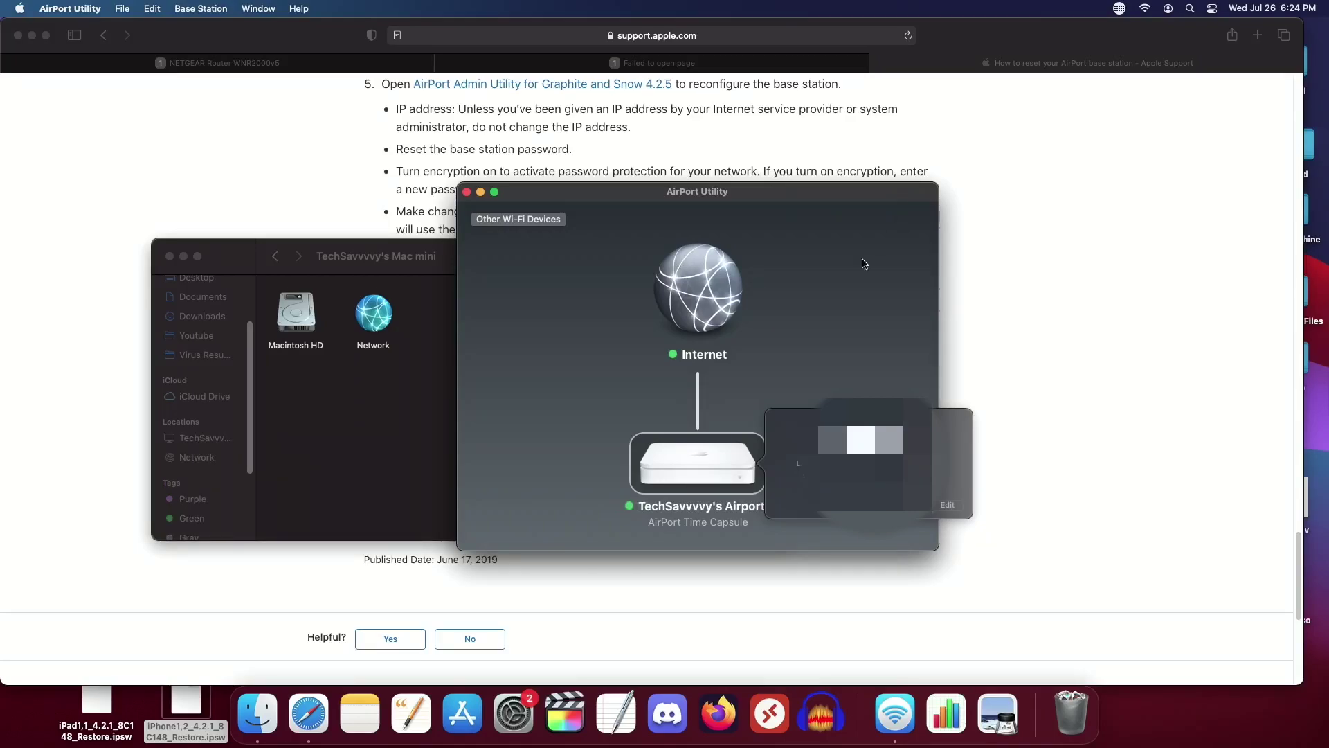
# Step: Open the Airport share on TechSavvvvy's Airport in Finder, then edit the Time Capsule's settings
pyautogui.click(441, 365)
pyautogui.click(221, 441)
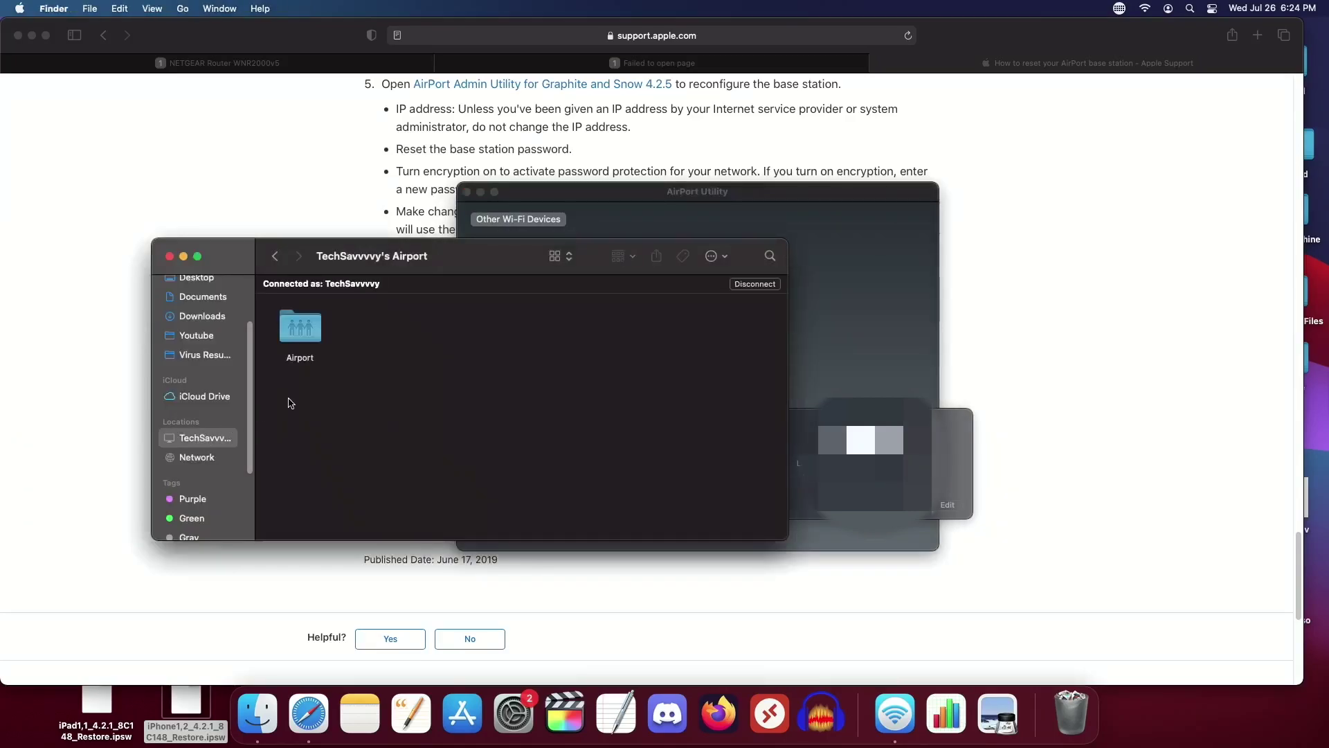
pyautogui.doubleClick(315, 328)
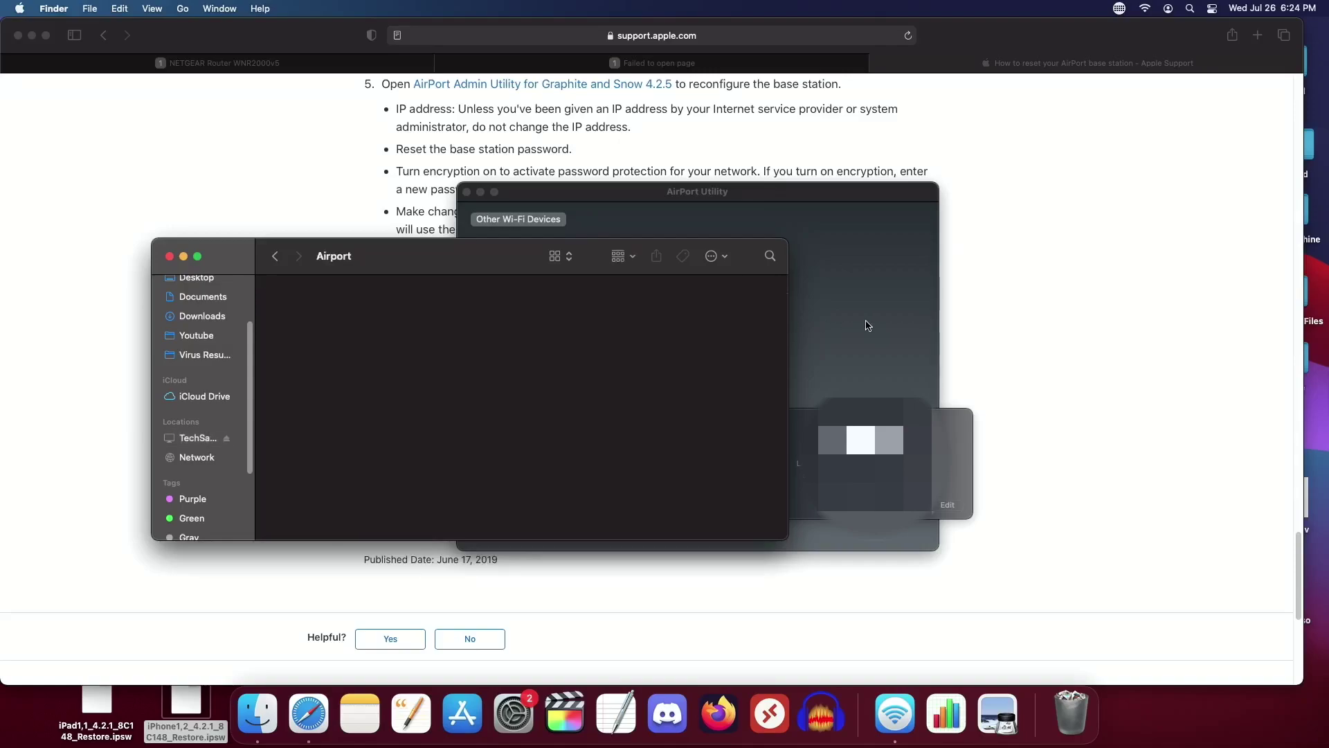
pyautogui.click(866, 323)
pyautogui.click(955, 509)
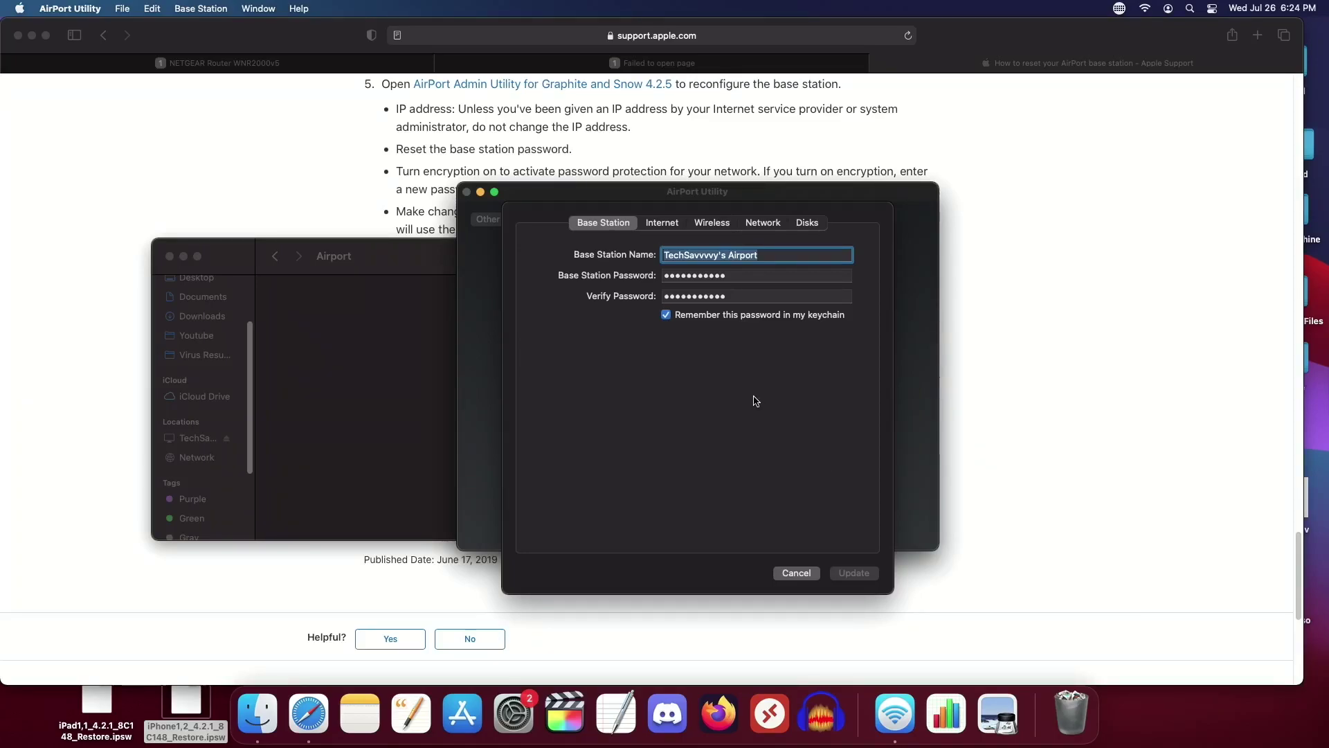
# Step: Switch TechSavvvvy's wireless security to WPA/WPA2 Personal, keep Create a wireless network, and Update
pyautogui.click(658, 223)
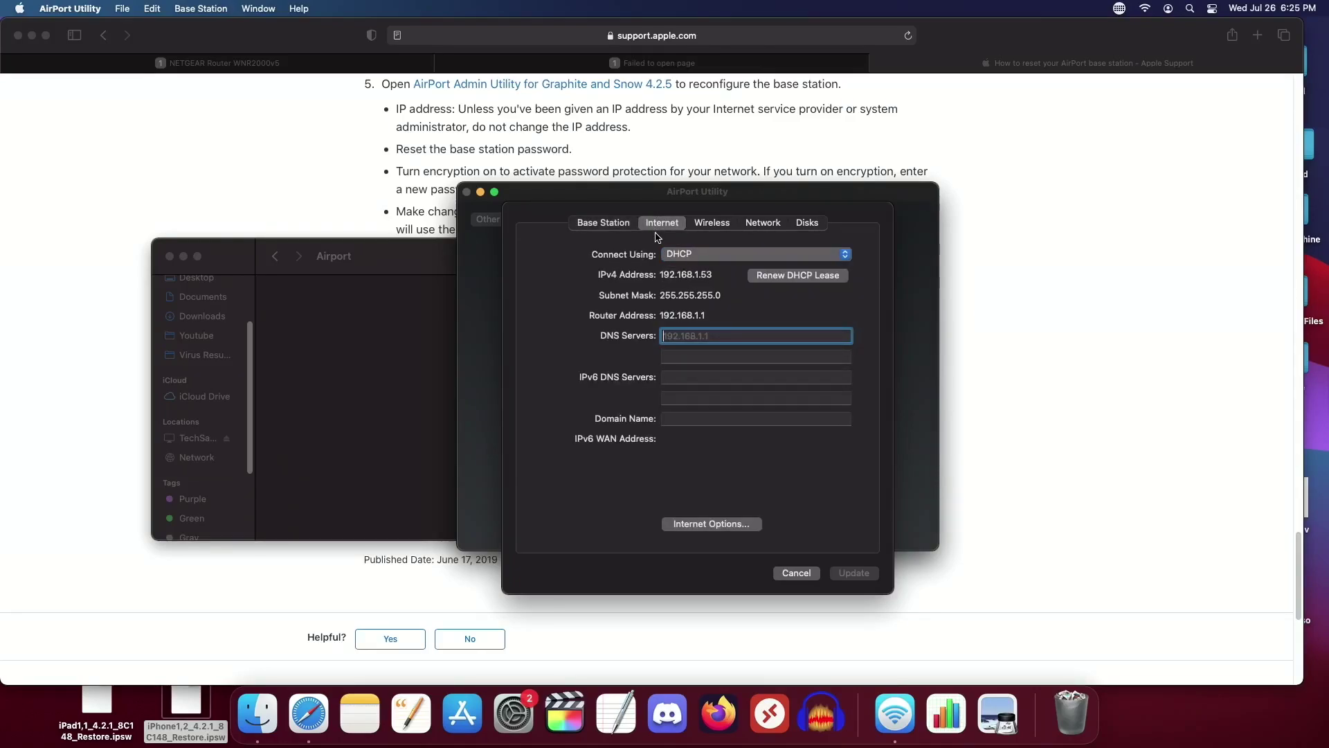
pyautogui.click(724, 225)
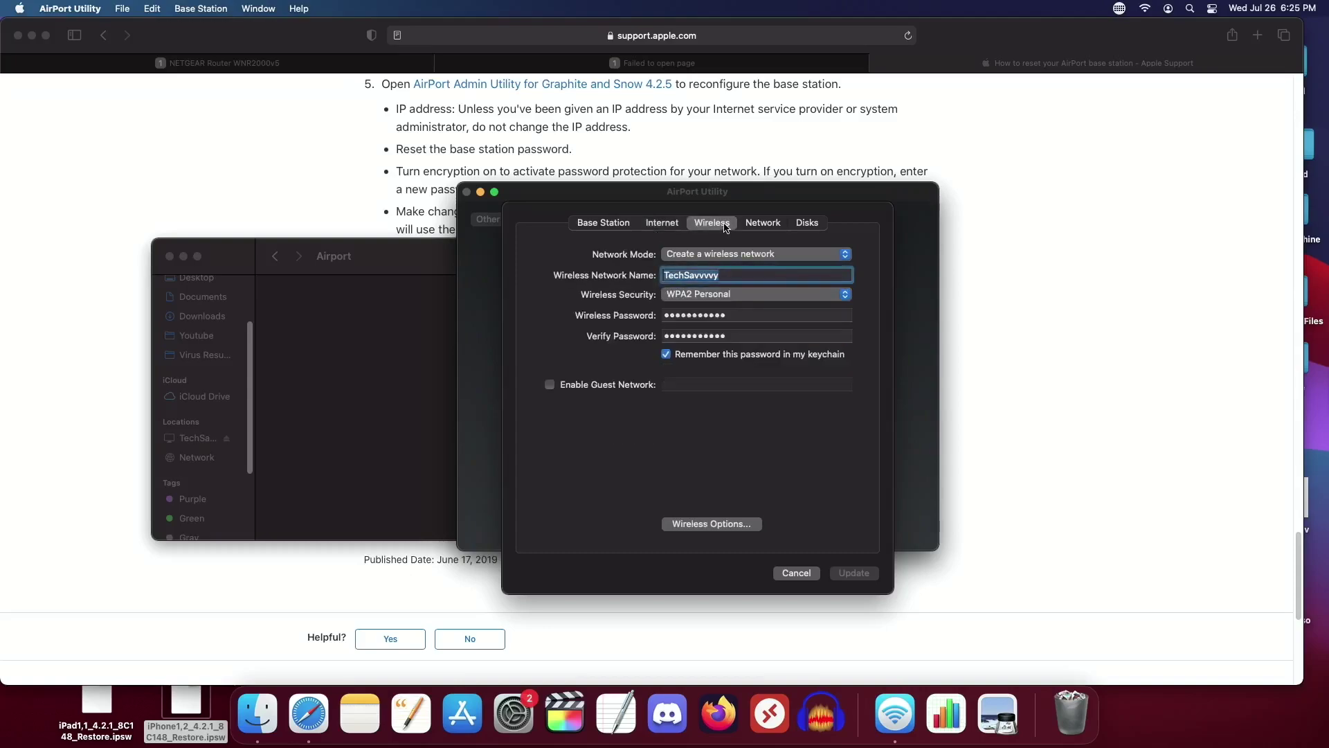
pyautogui.click(739, 298)
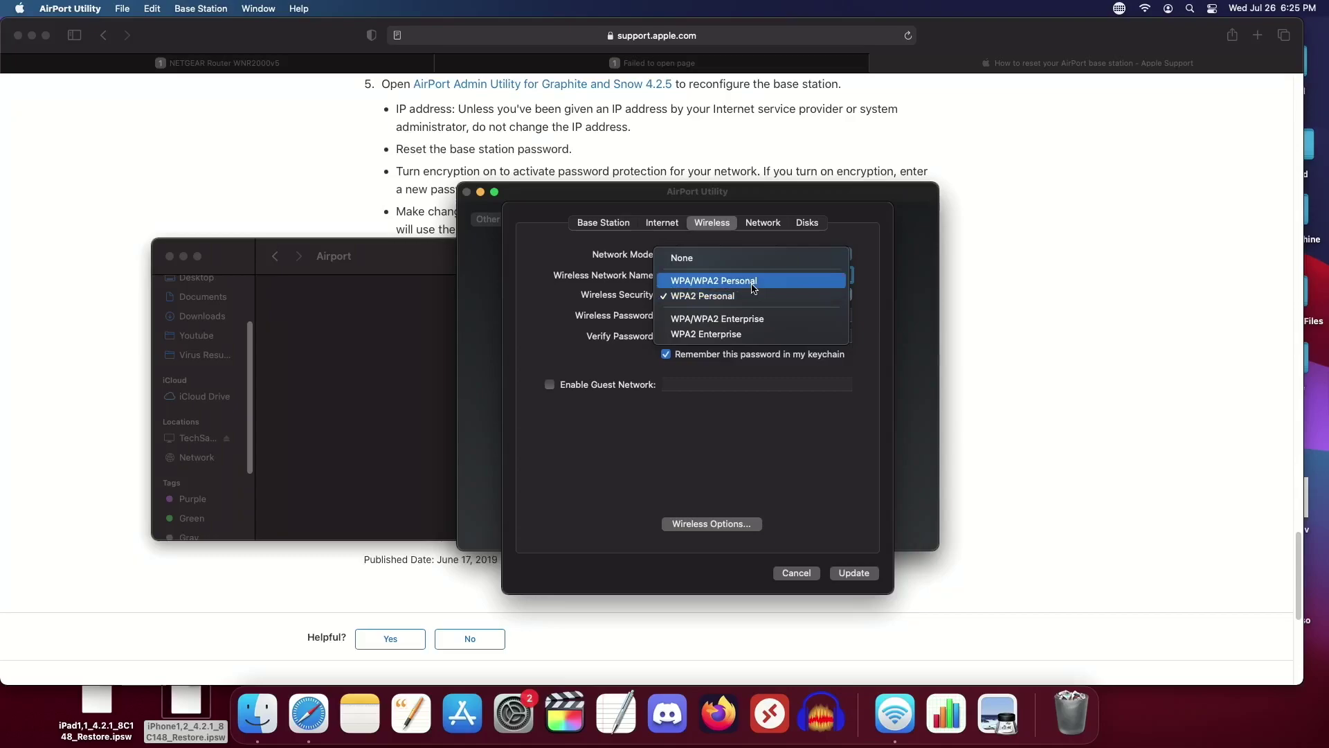
pyautogui.click(753, 287)
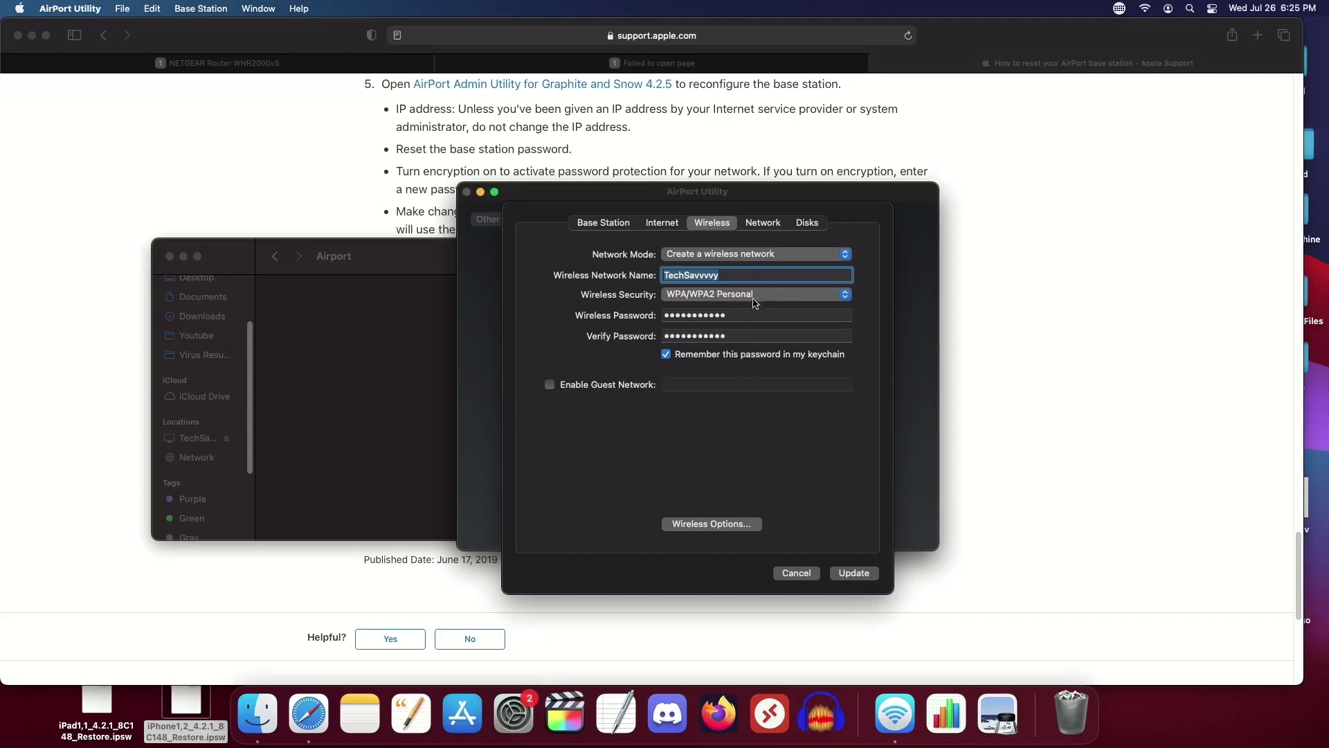
pyautogui.click(762, 258)
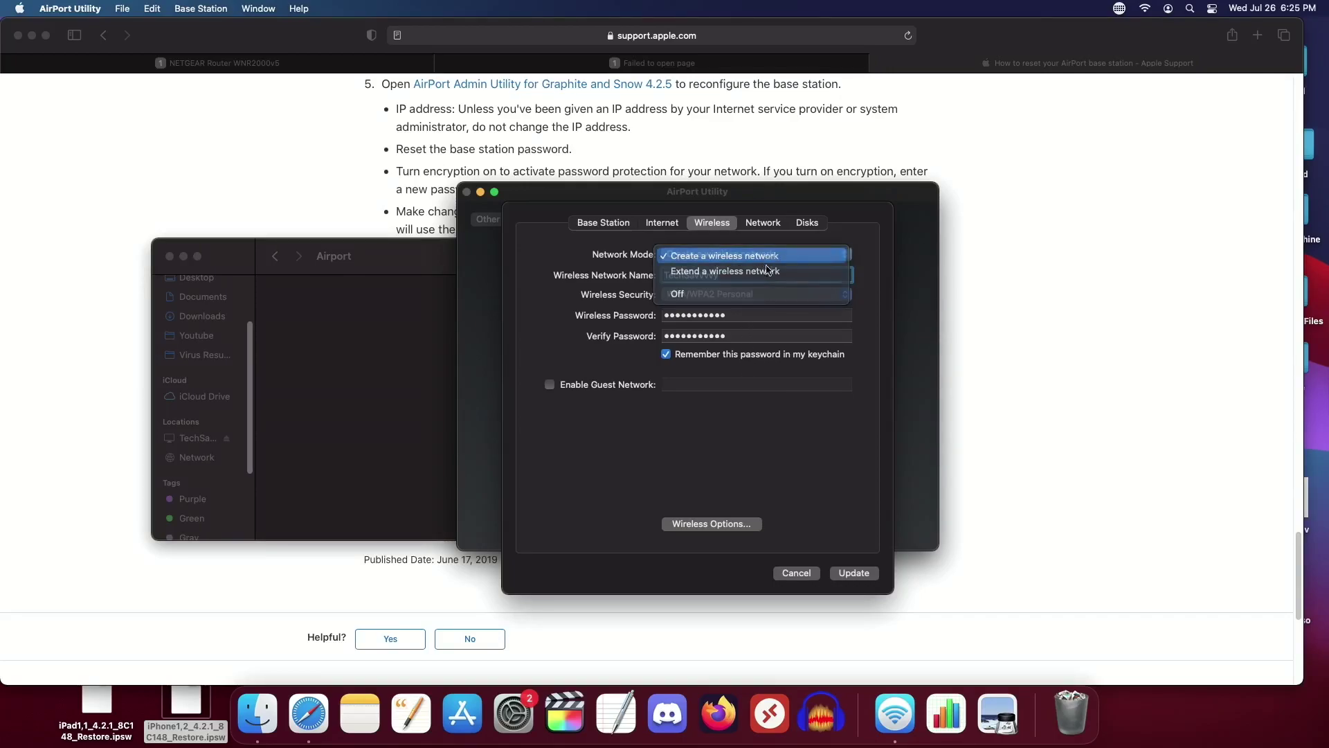
pyautogui.click(810, 418)
pyautogui.click(855, 573)
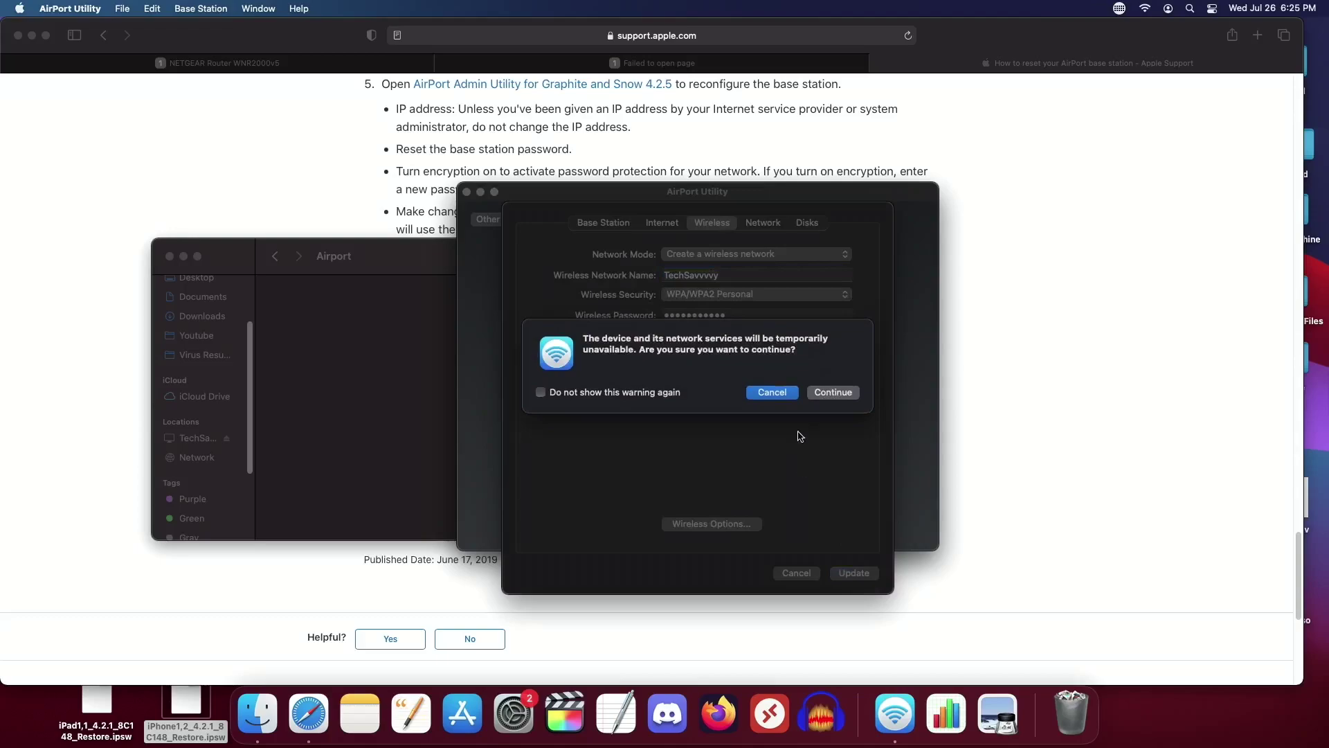
# Step: Confirm the update, acknowledge the server shutdown notice, and select the restarted Time Capsule's summary
pyautogui.click(824, 394)
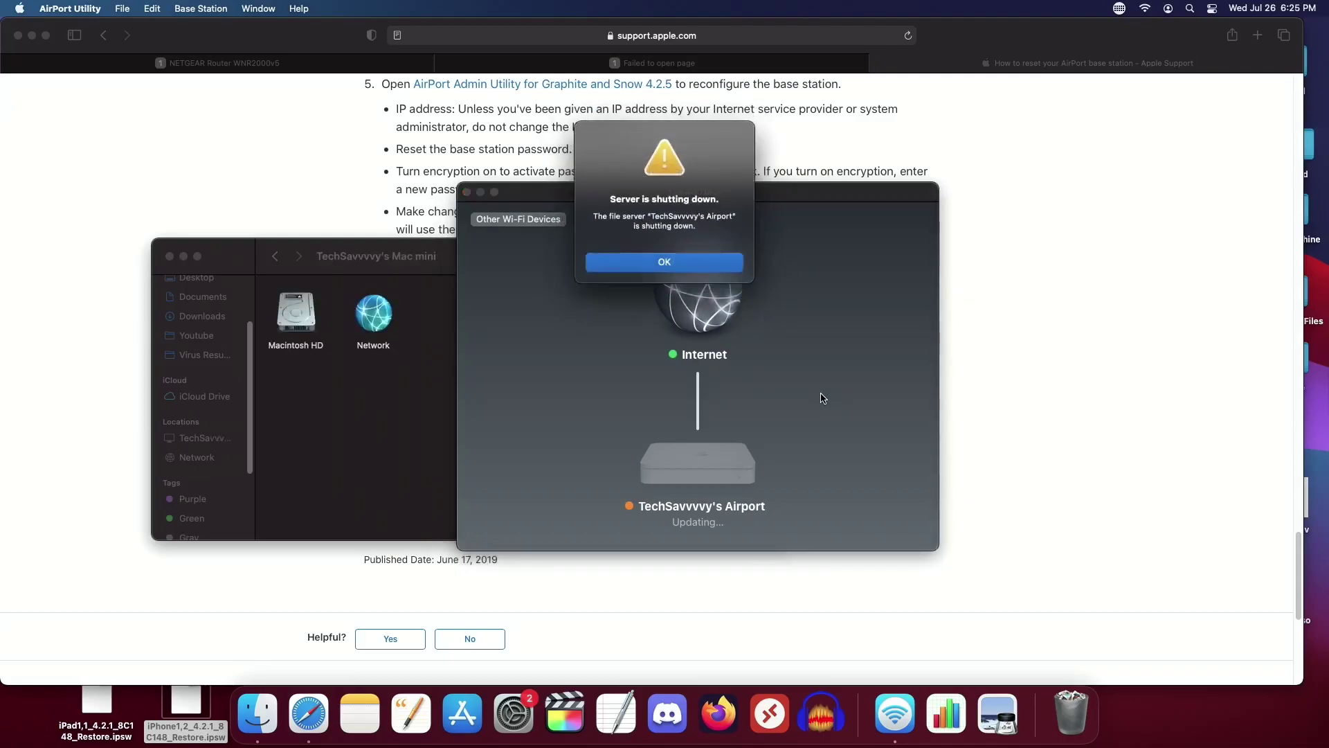
pyautogui.click(708, 265)
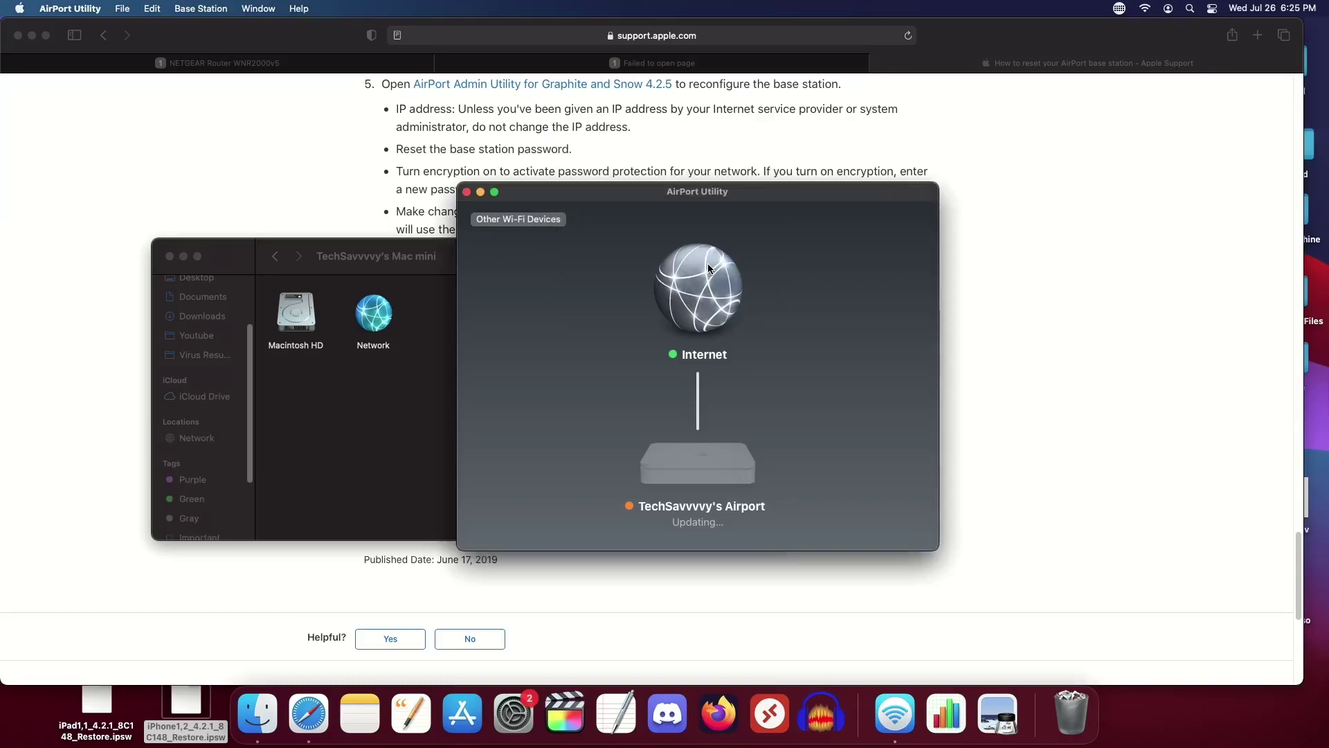
pyautogui.click(558, 220)
pyautogui.click(508, 276)
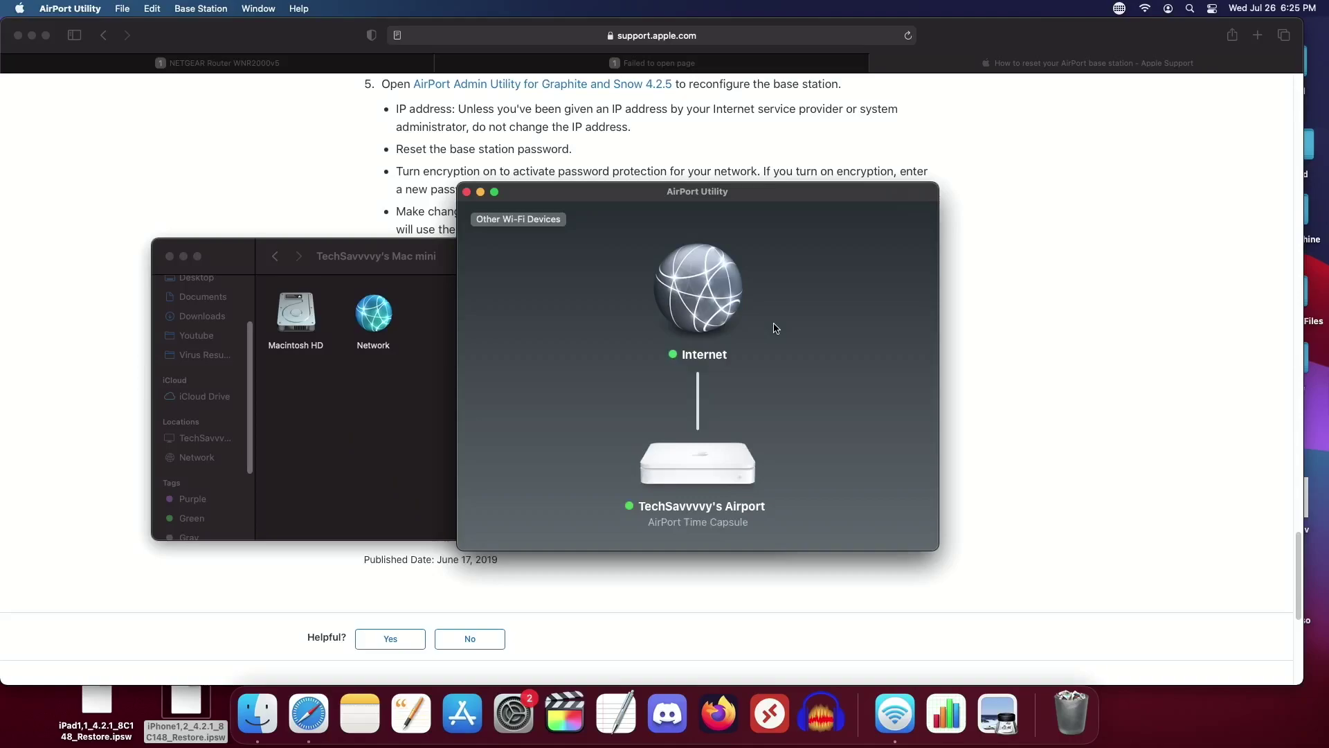
pyautogui.click(703, 473)
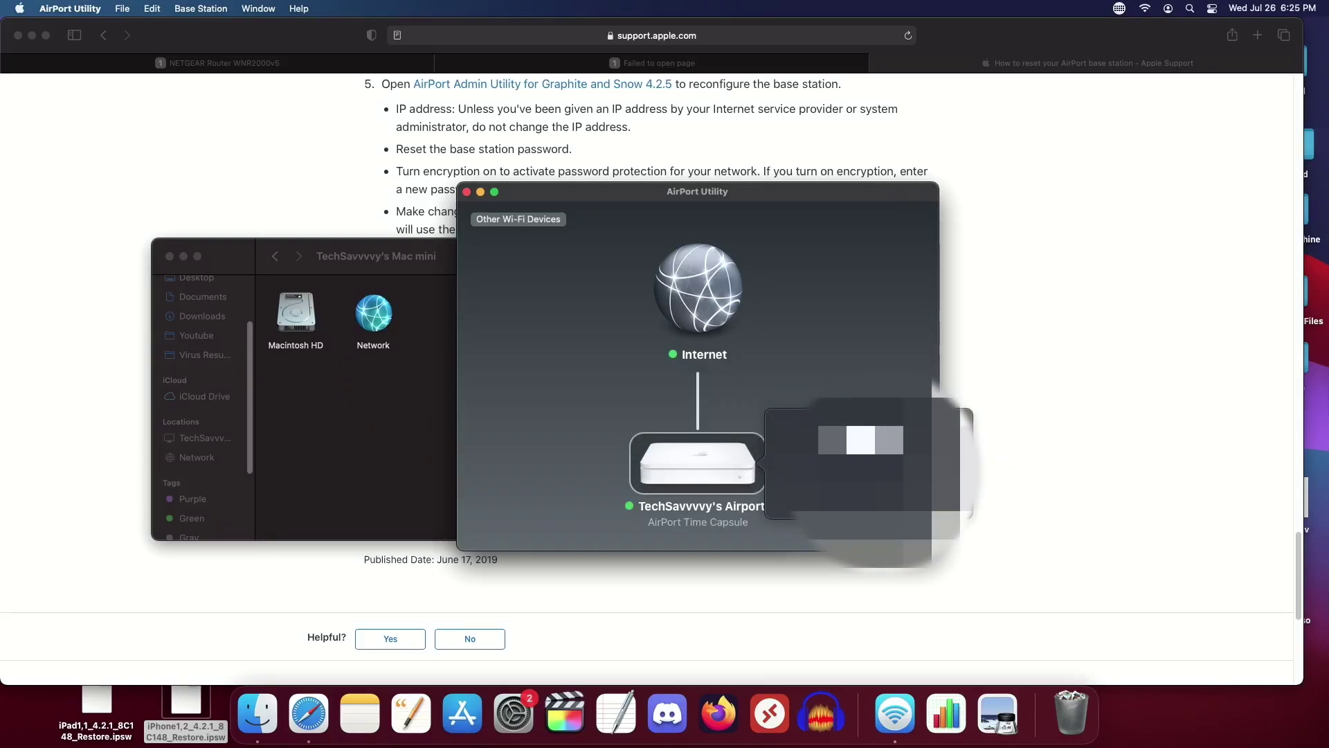
# Step: Reopen the Time Capsule's settings and review its Internet and Wireless tabs
pyautogui.click(928, 498)
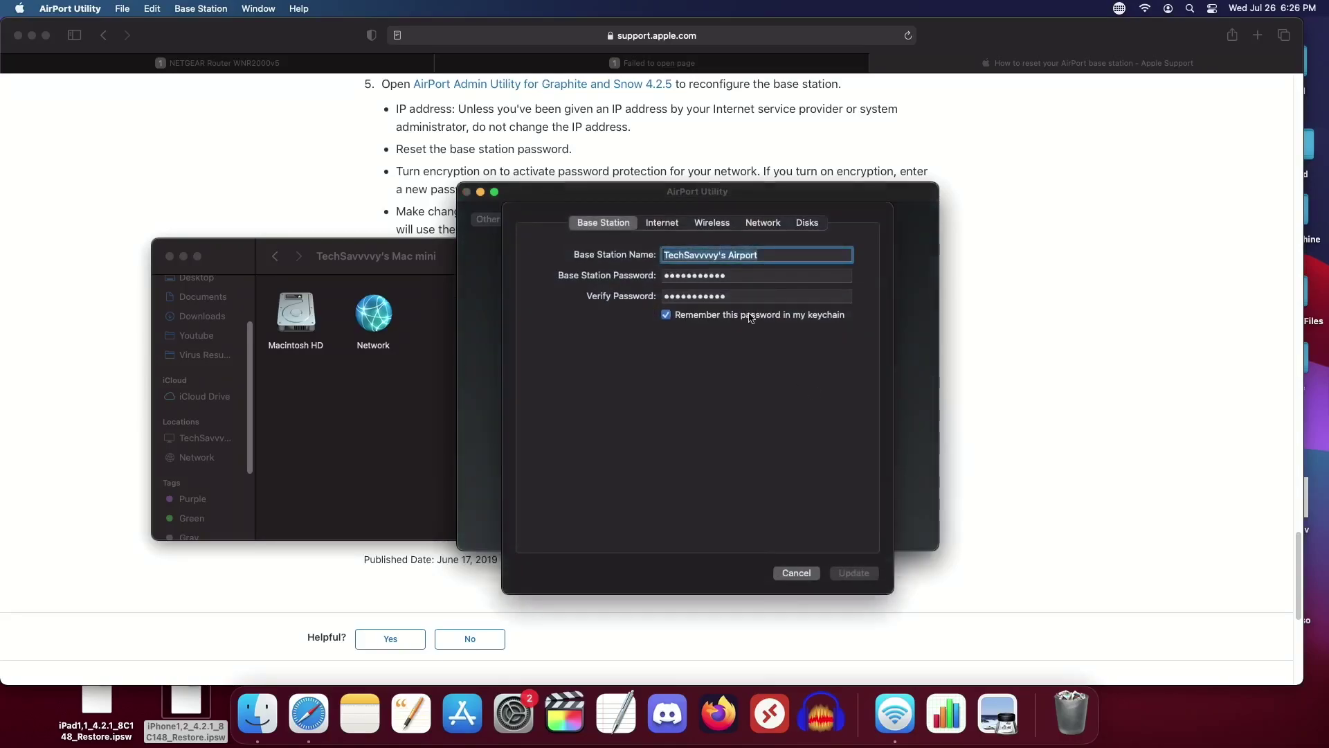
pyautogui.click(669, 225)
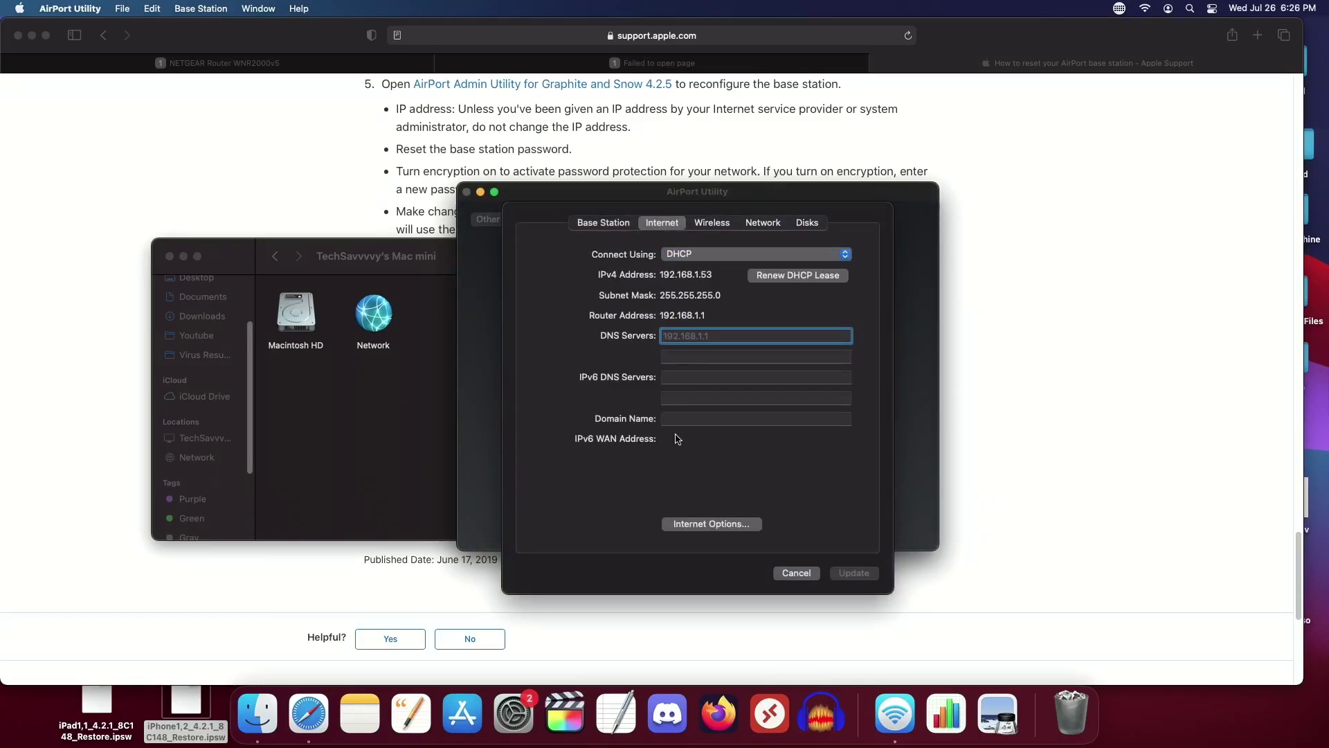
pyautogui.click(713, 223)
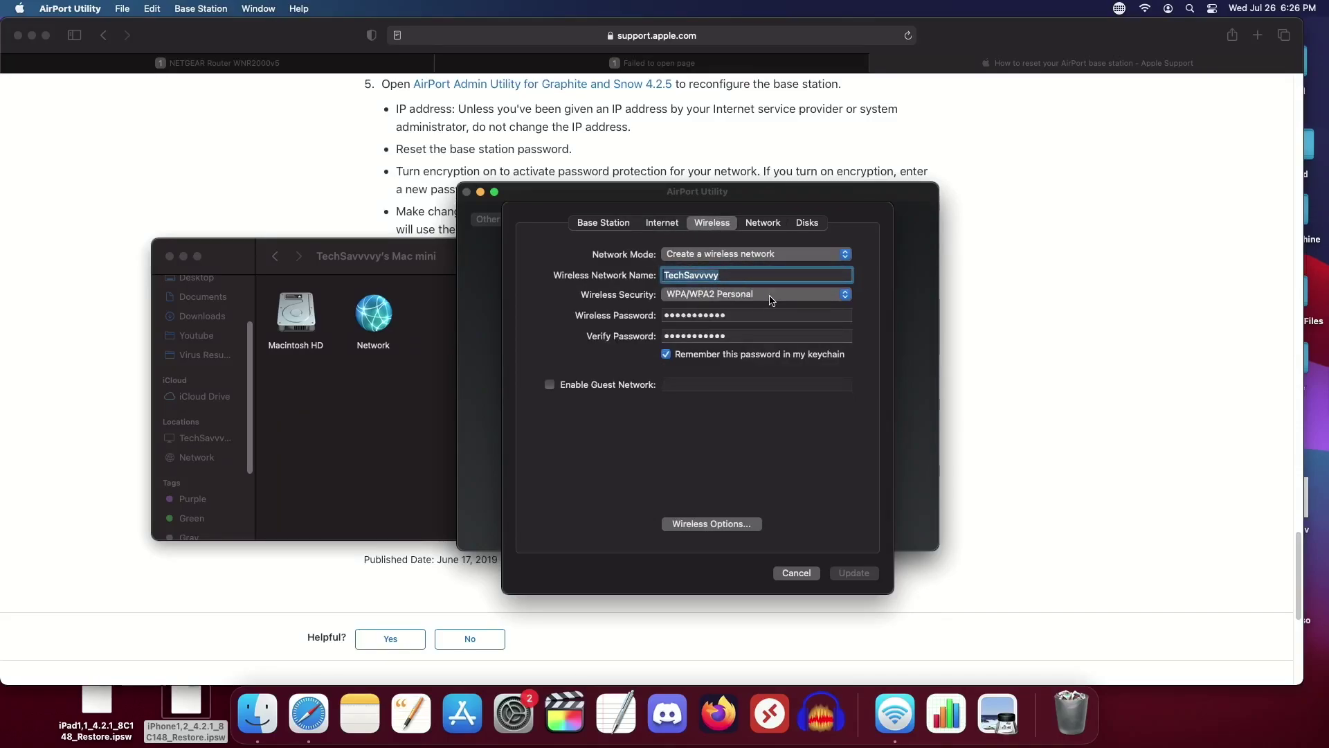
# Step: Confirm Router Mode stays Off (Bridge Mode), then review the Disks and Base Station tabs
pyautogui.click(758, 223)
pyautogui.click(738, 255)
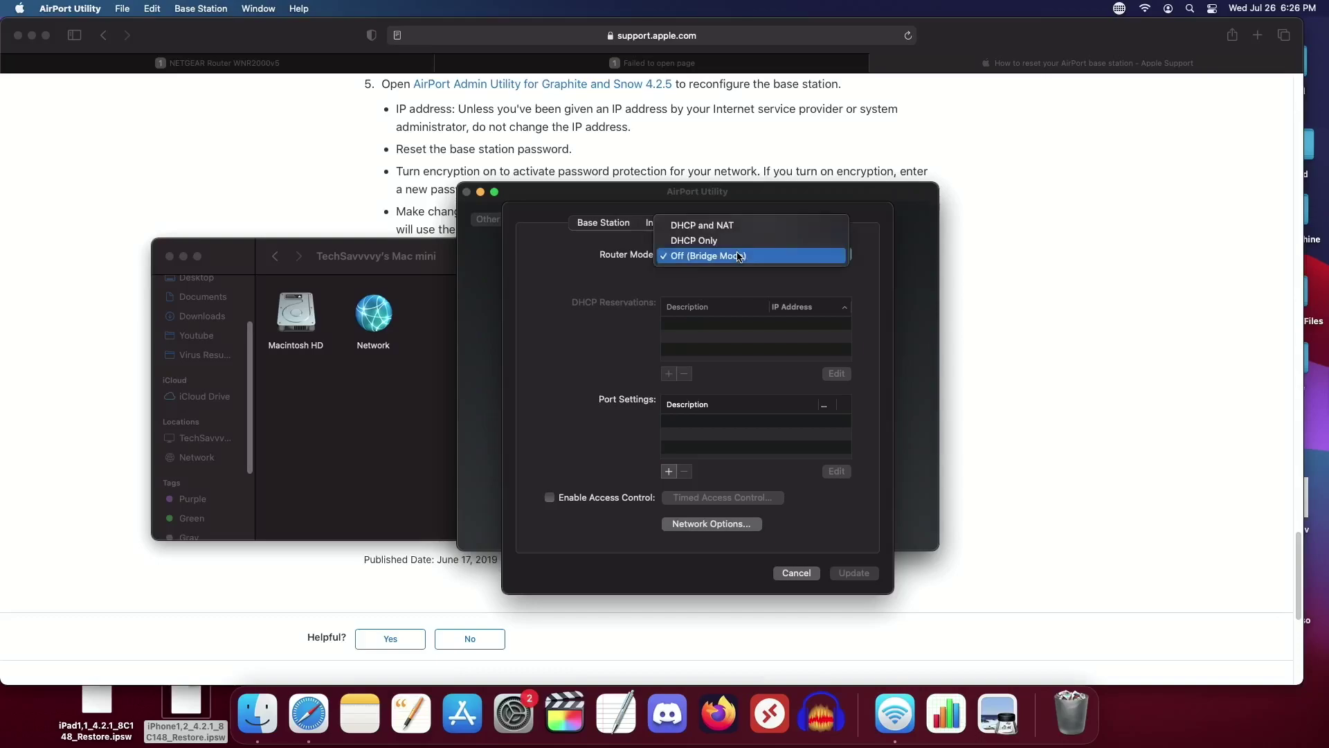
pyautogui.click(778, 256)
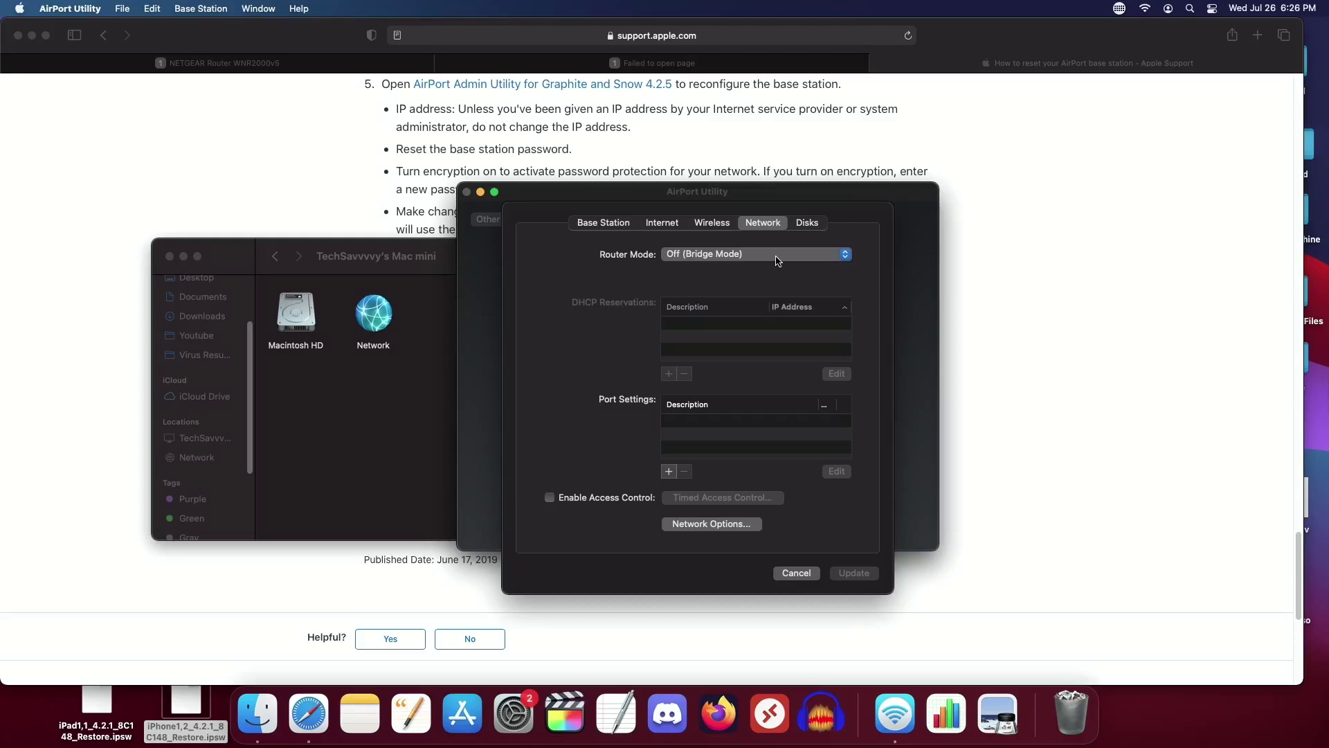
pyautogui.click(778, 260)
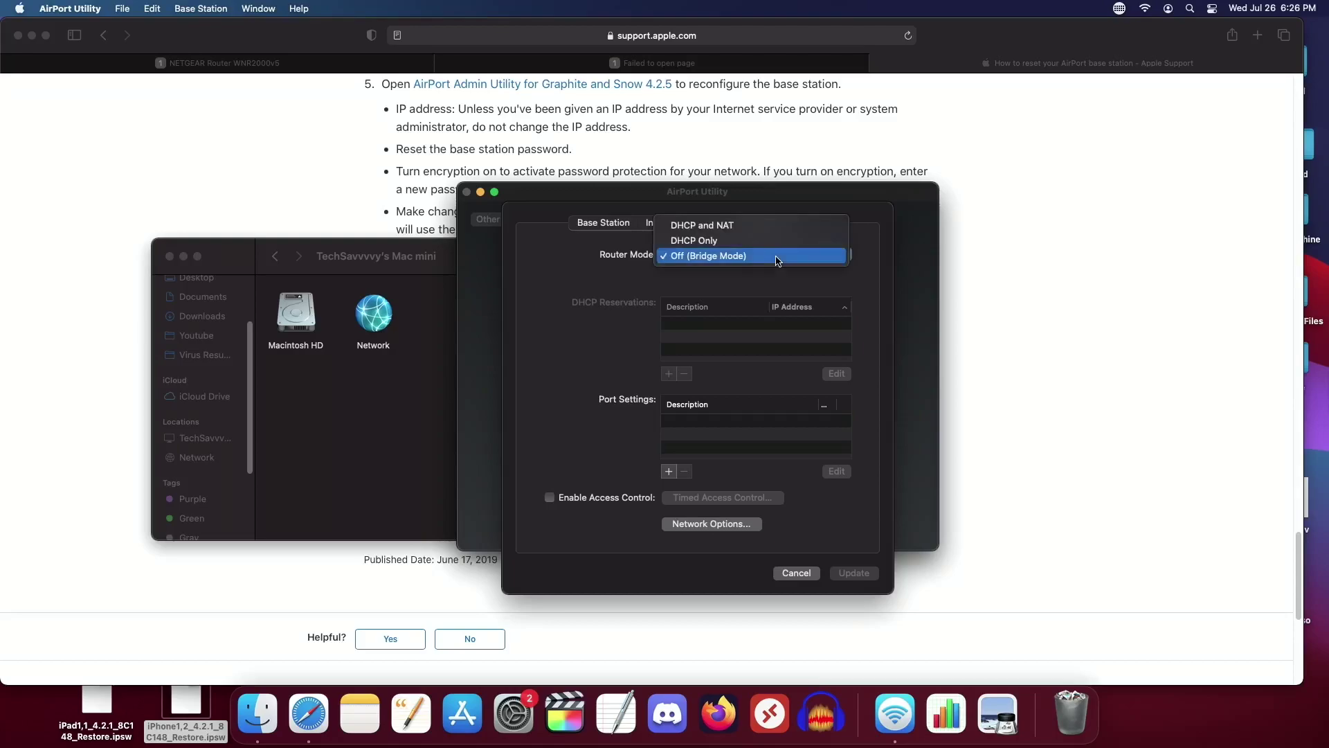
pyautogui.click(778, 260)
pyautogui.click(801, 223)
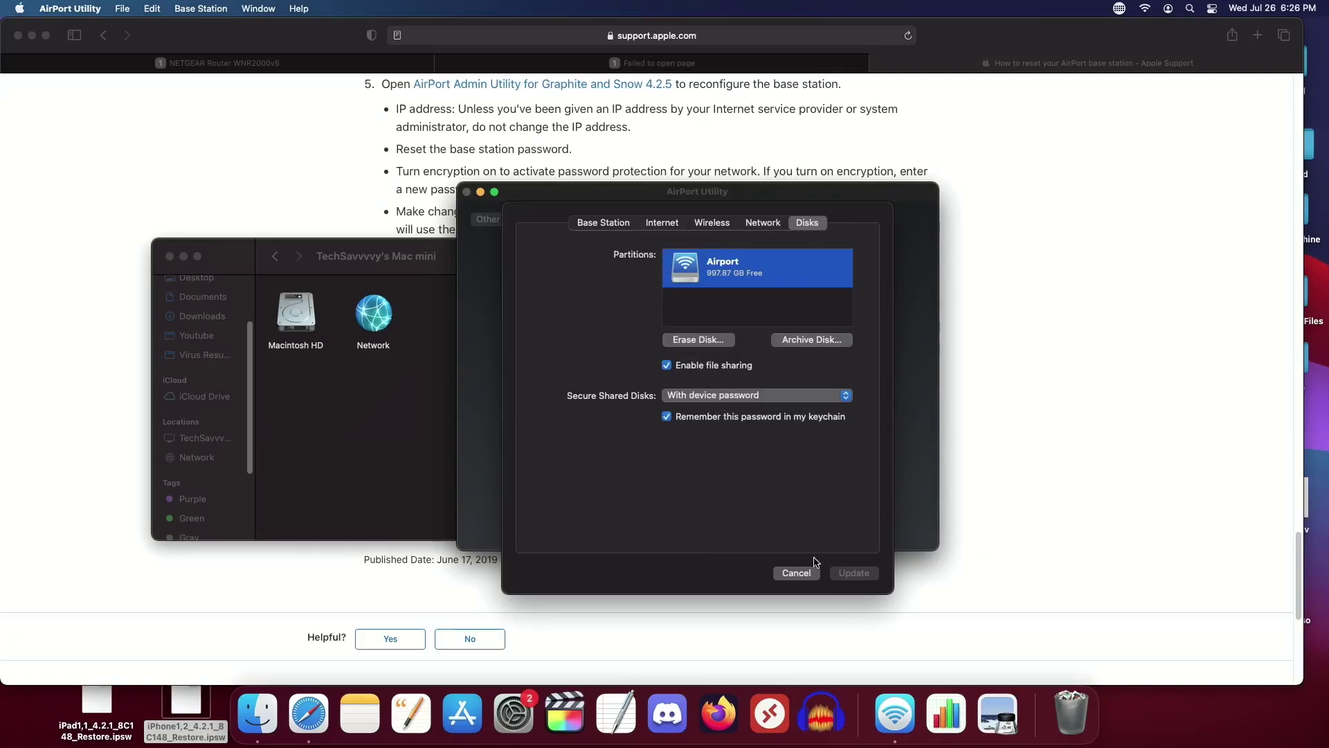
pyautogui.click(616, 227)
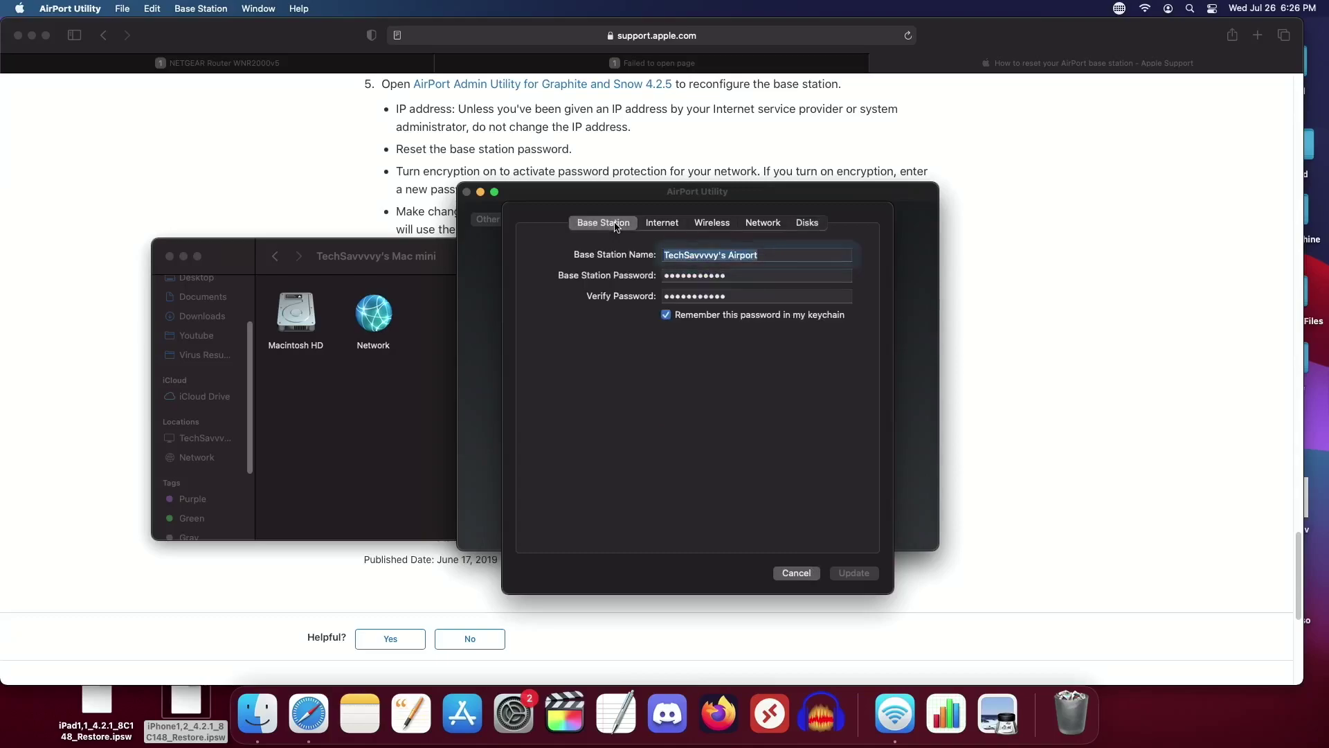
# Step: Review Internet and Wireless, briefly trying a WPA2 Personal guest network before turning it off
pyautogui.click(667, 222)
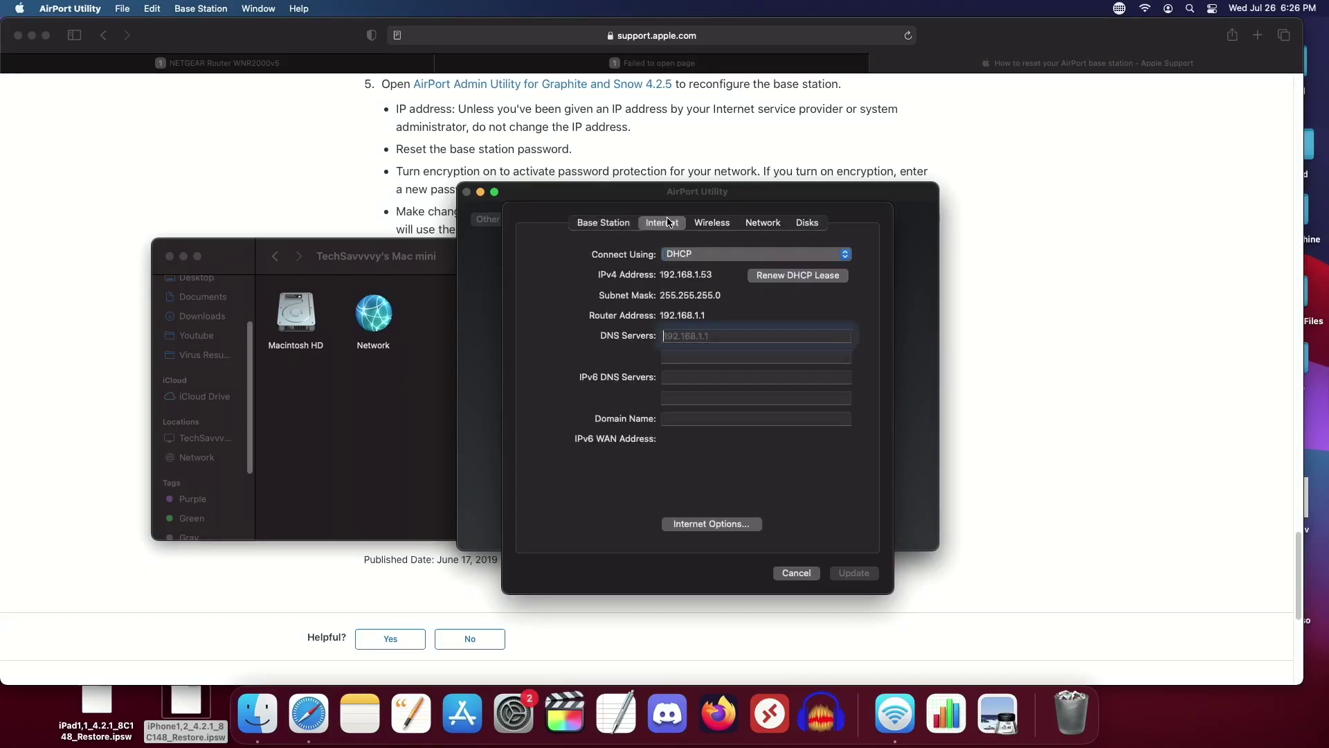
pyautogui.click(721, 228)
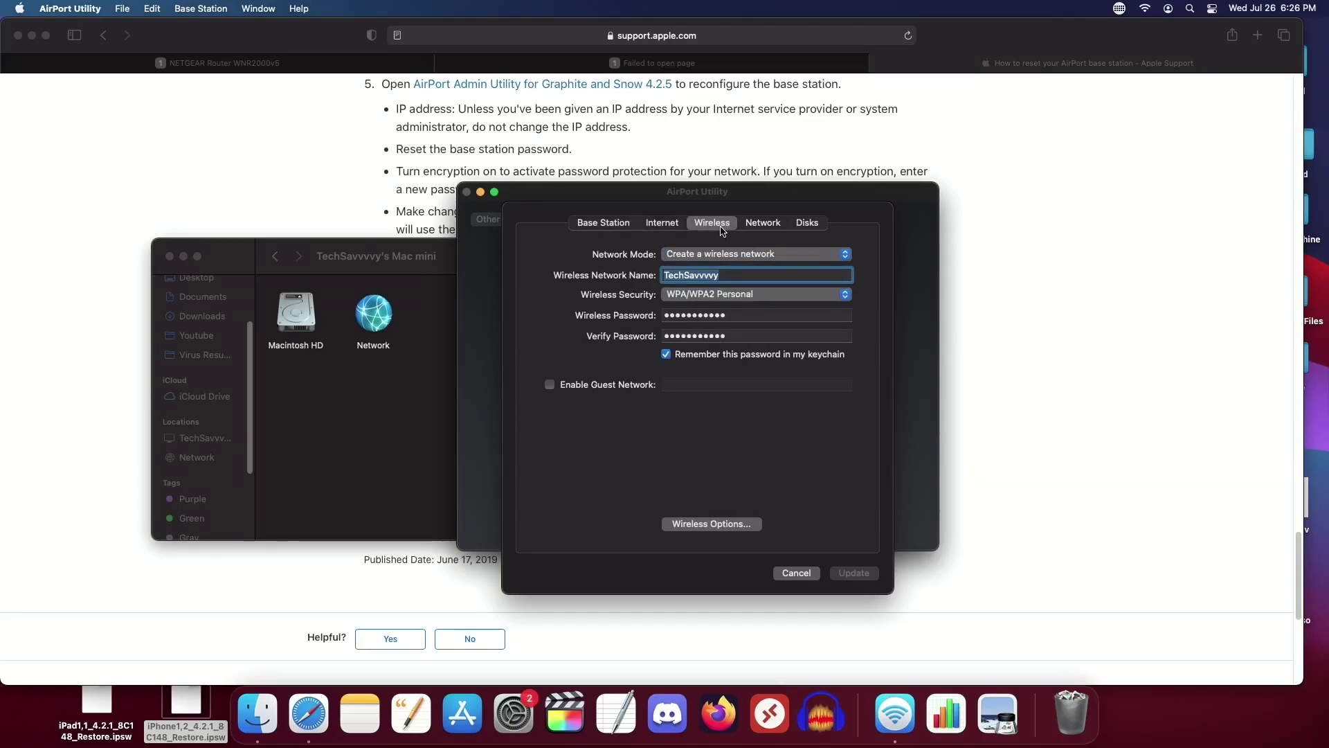
pyautogui.click(550, 384)
pyautogui.click(682, 408)
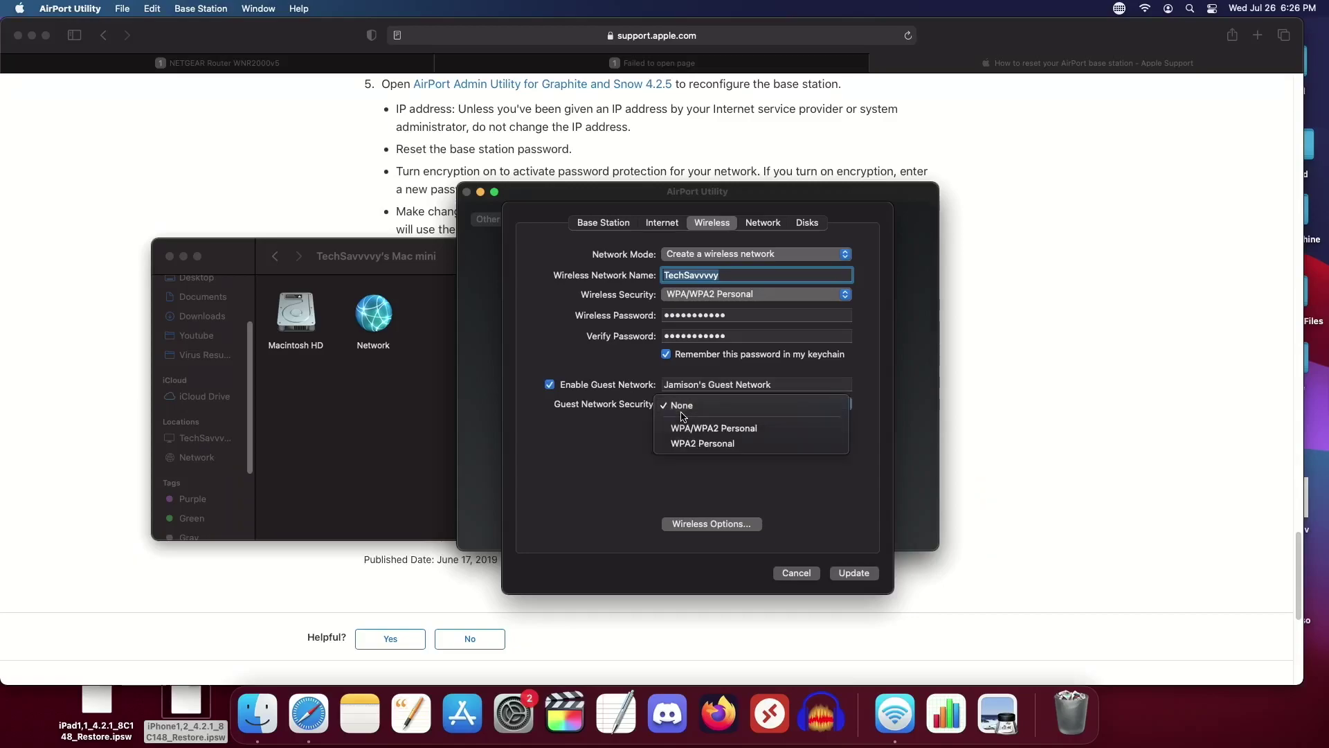
pyautogui.click(714, 443)
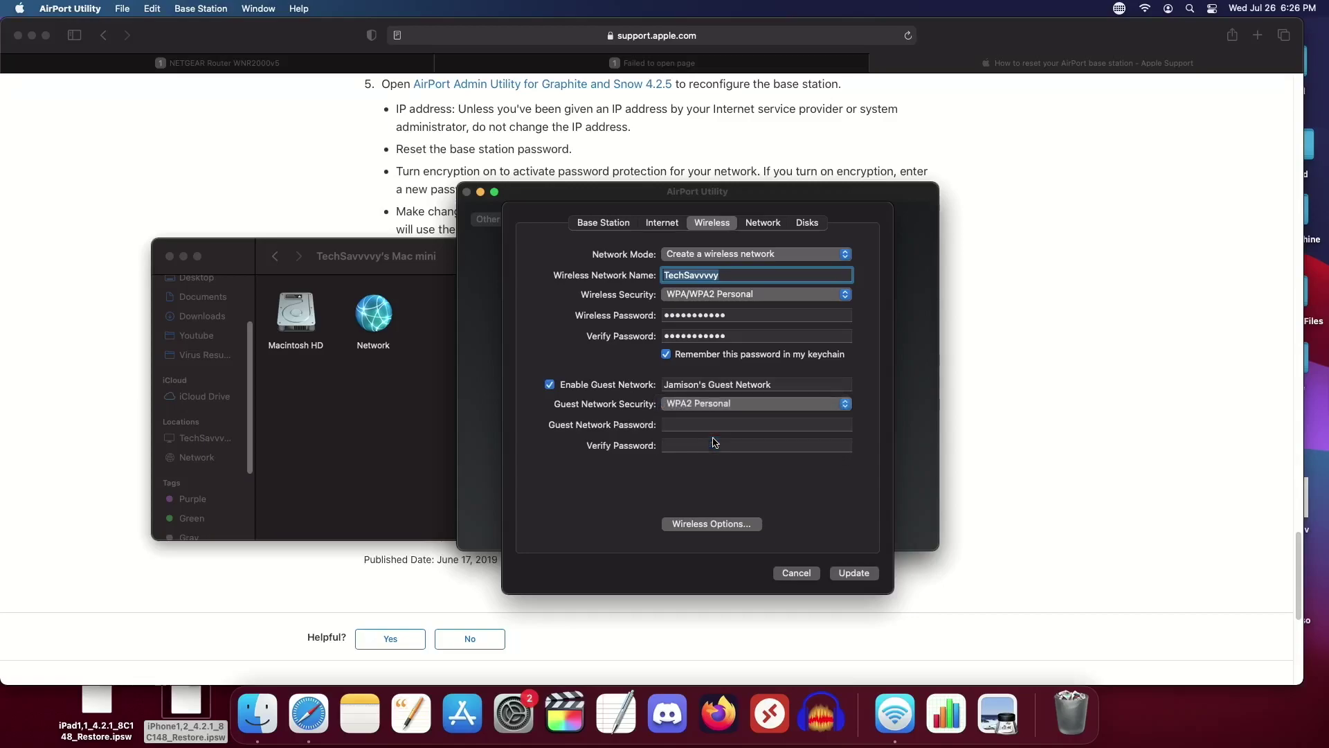
pyautogui.click(638, 387)
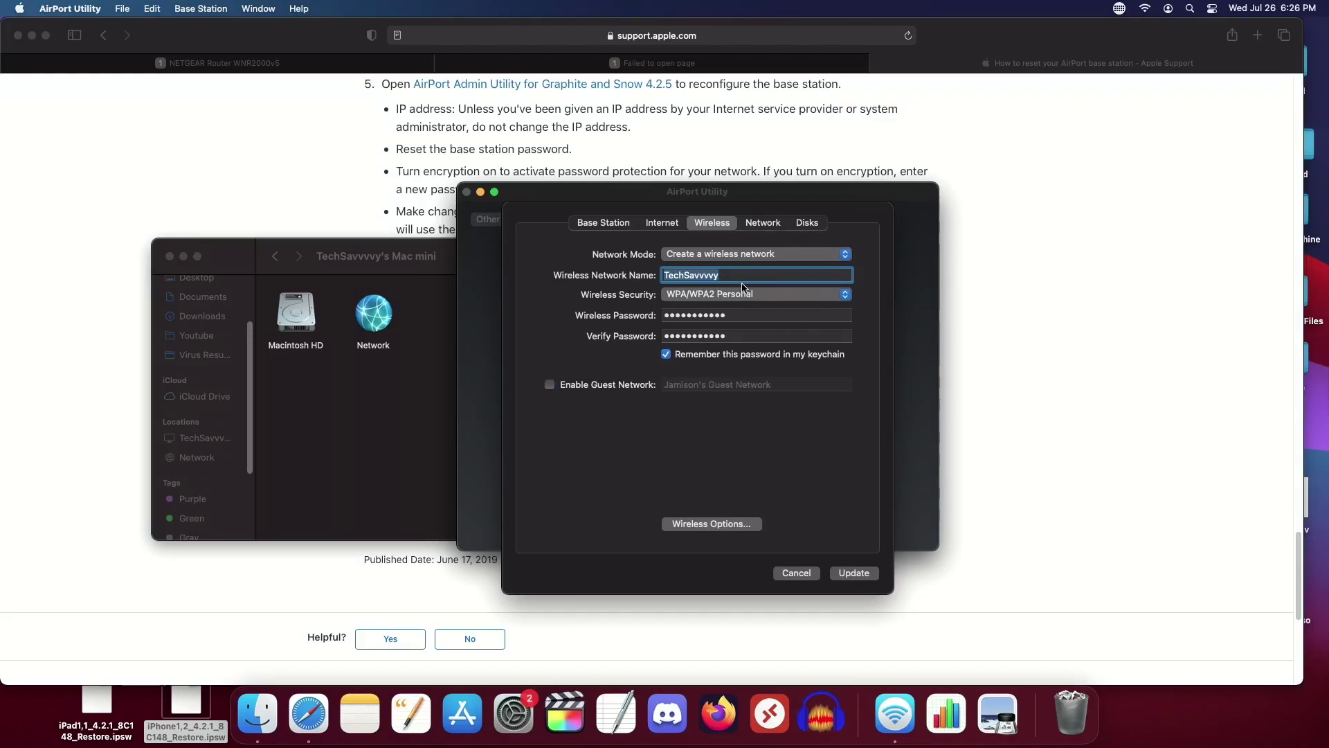
# Step: Review router mode and disks, then close the settings without updating and return to Safari
pyautogui.click(765, 223)
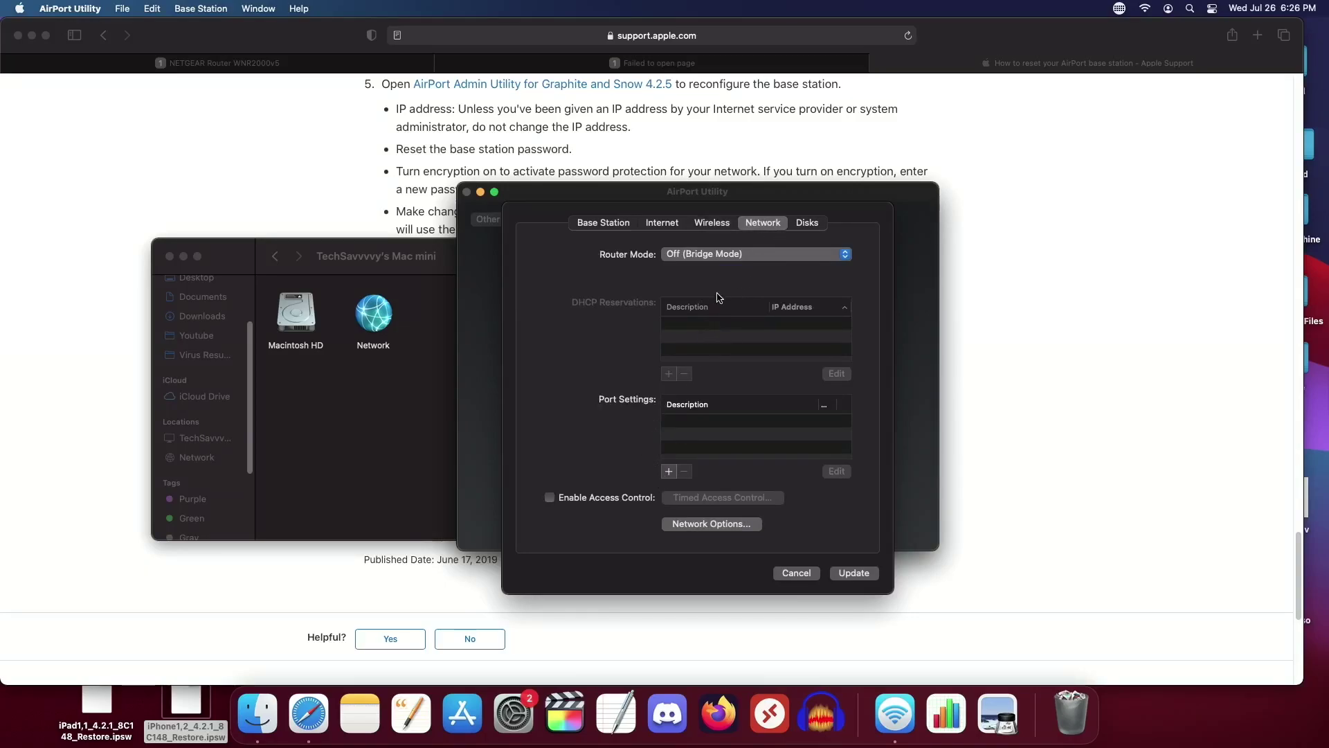
pyautogui.click(804, 223)
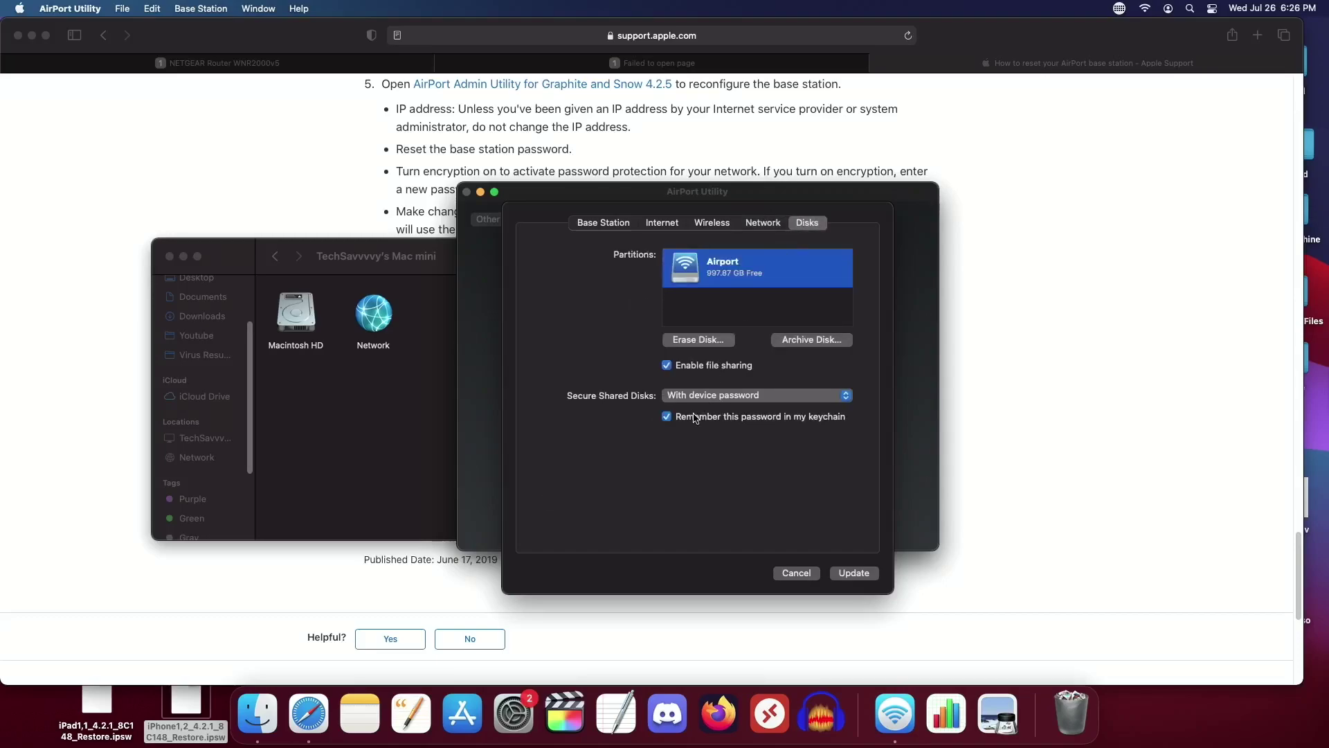
pyautogui.click(798, 573)
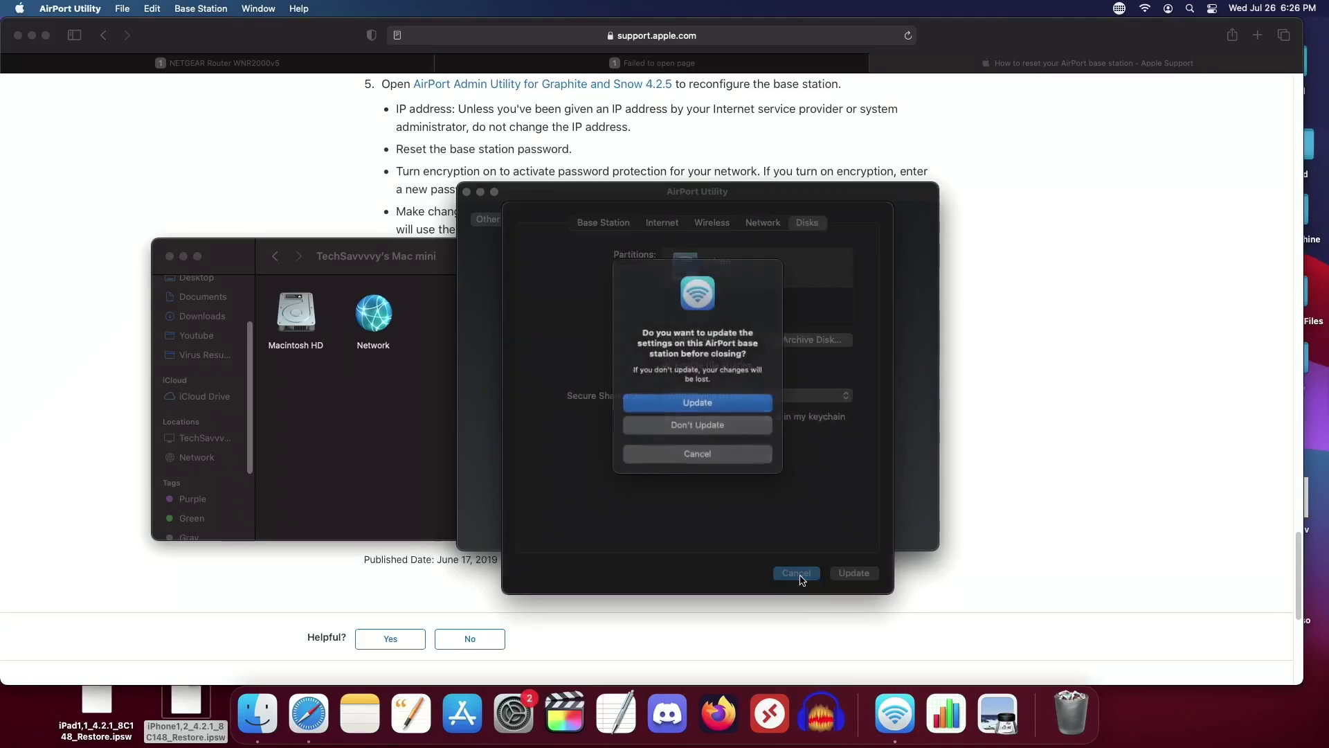
pyautogui.click(703, 467)
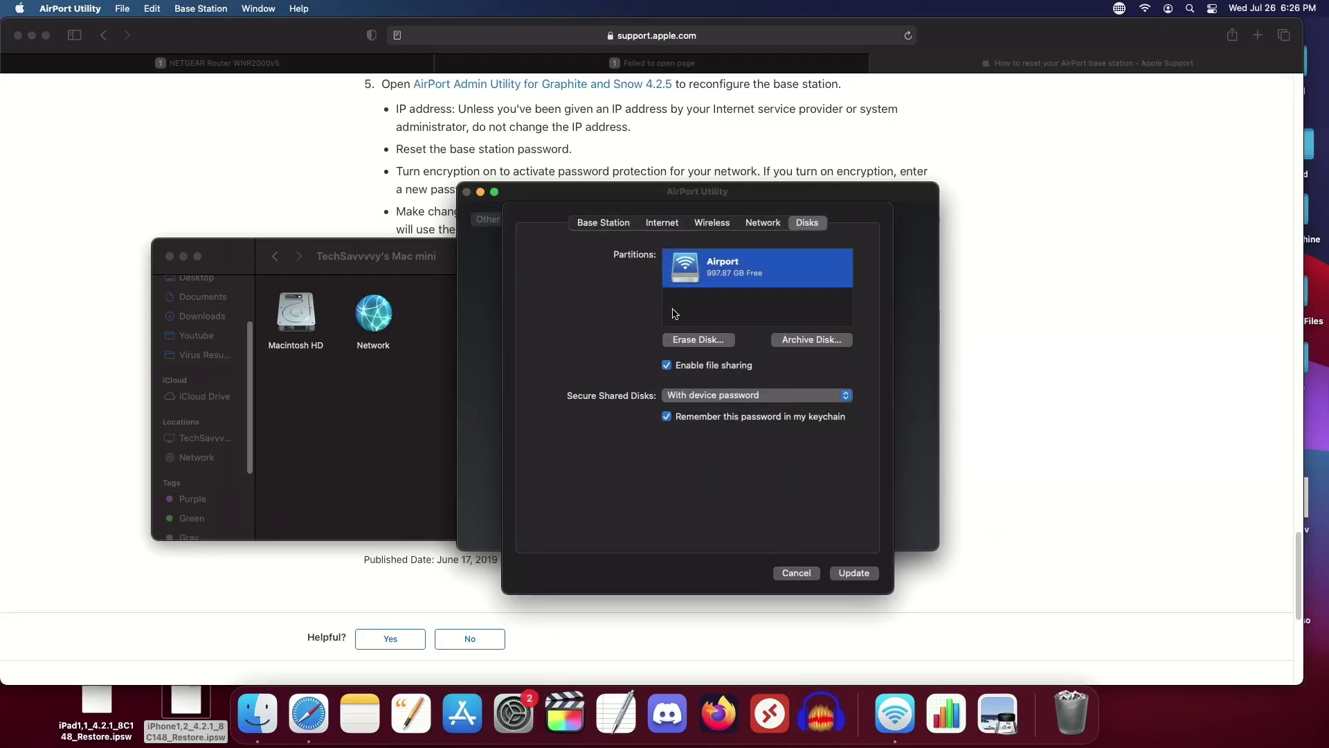
pyautogui.click(796, 572)
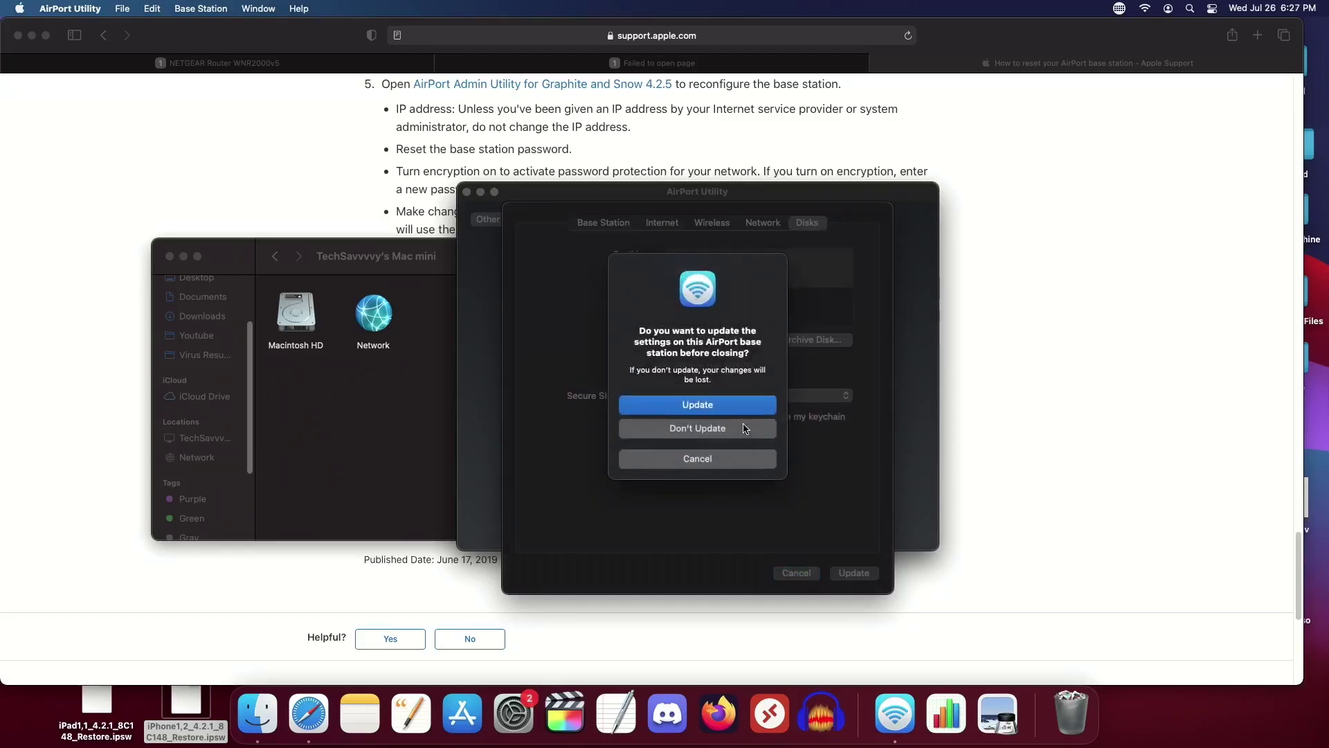
pyautogui.press('Escape')
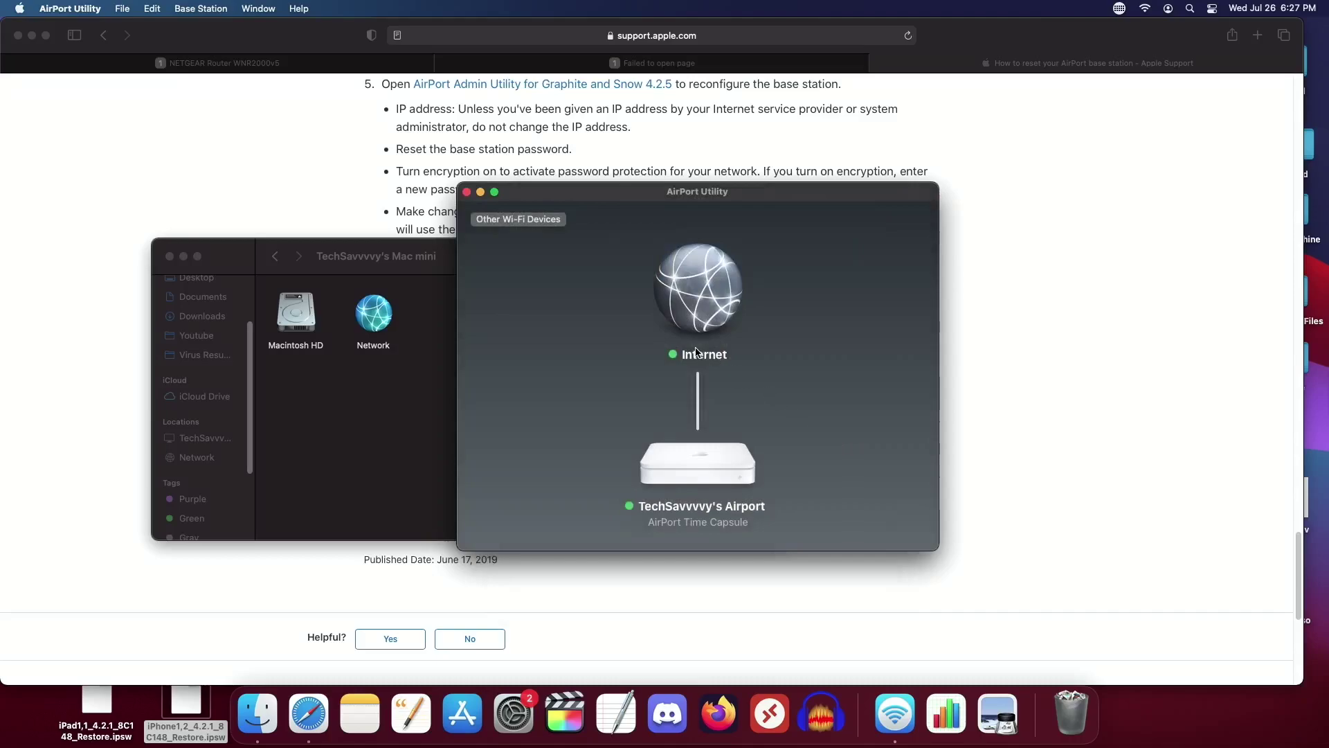
pyautogui.click(1056, 372)
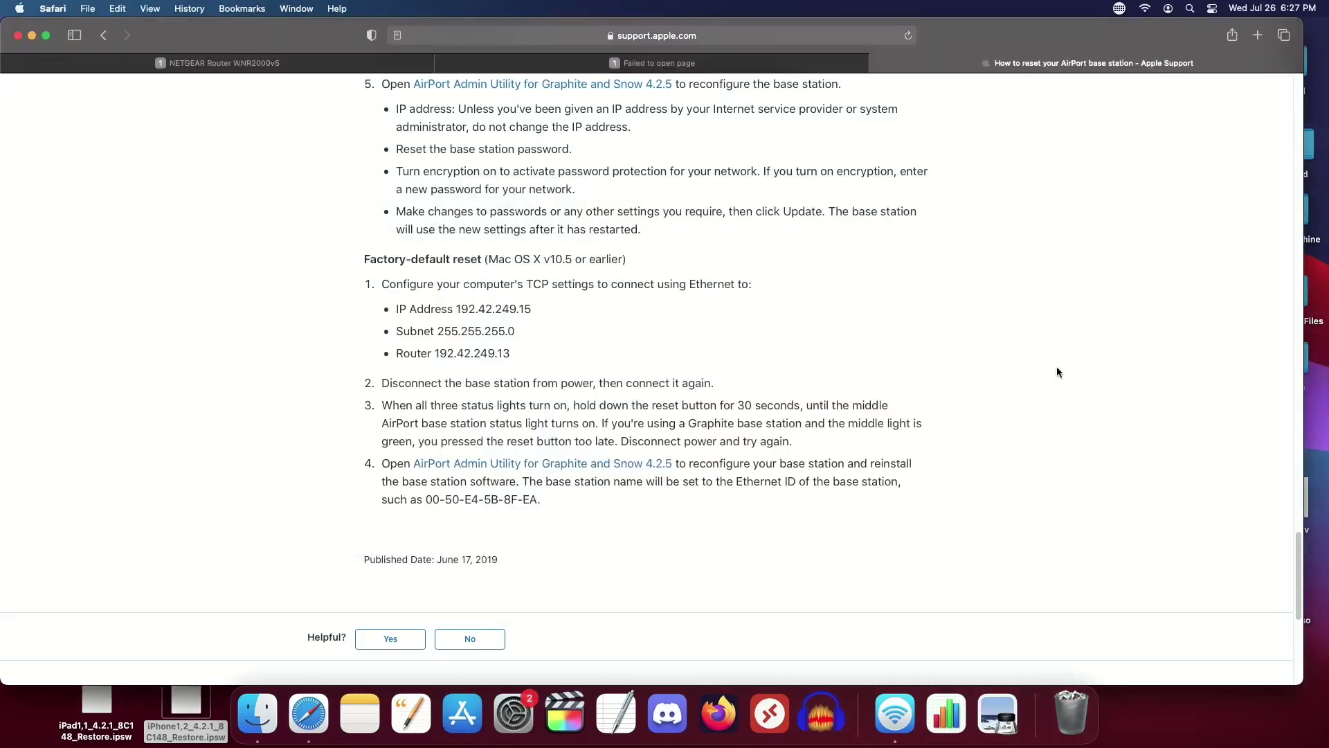
# Step: Join the TechSavvvvy network from the Wi-Fi menu's Other Networks, then launch System Preferences
pyautogui.click(1144, 8)
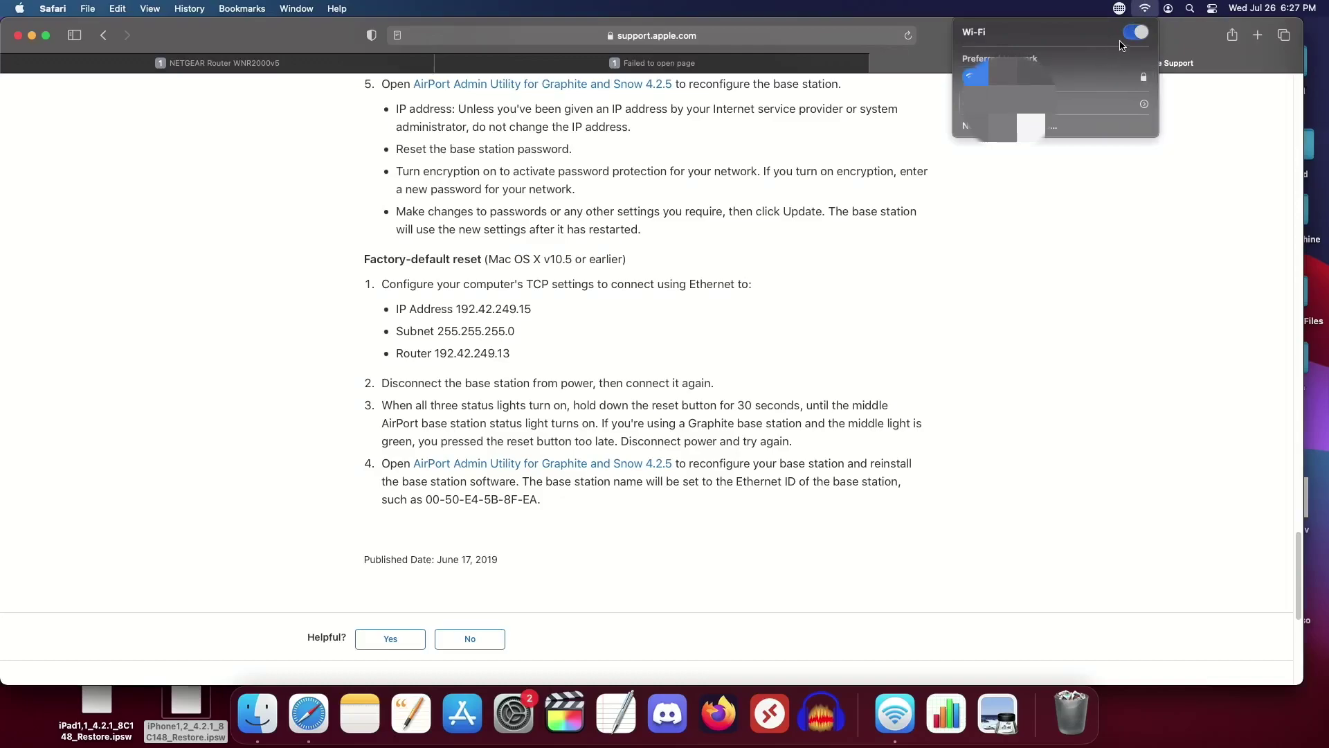
pyautogui.click(1137, 33)
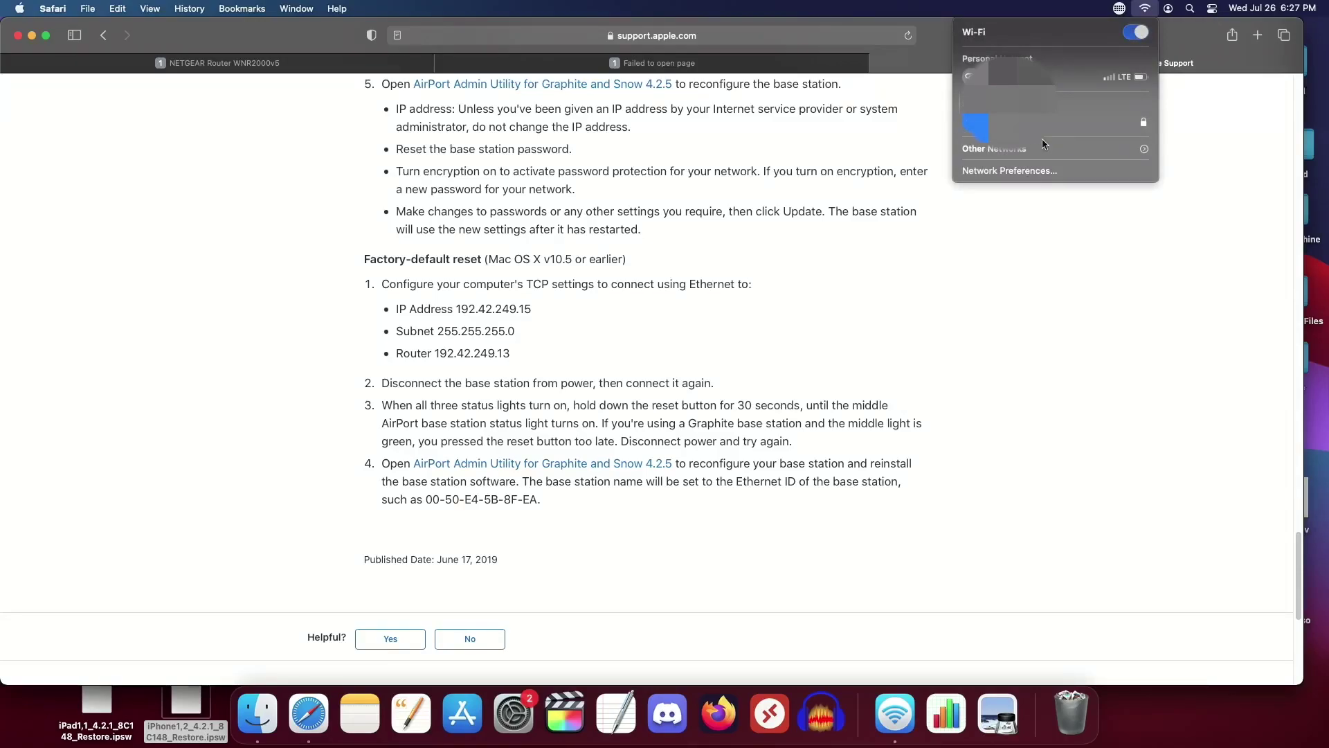
pyautogui.click(1101, 149)
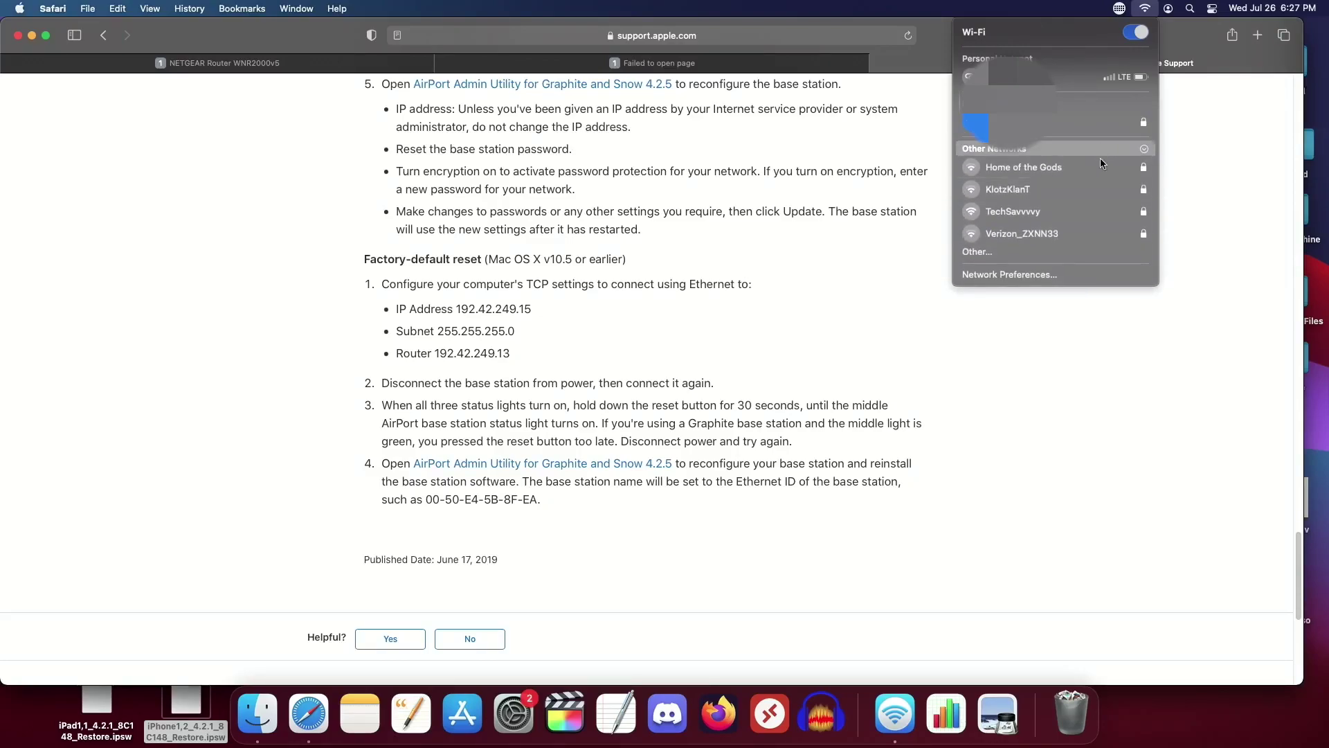
pyautogui.click(1084, 210)
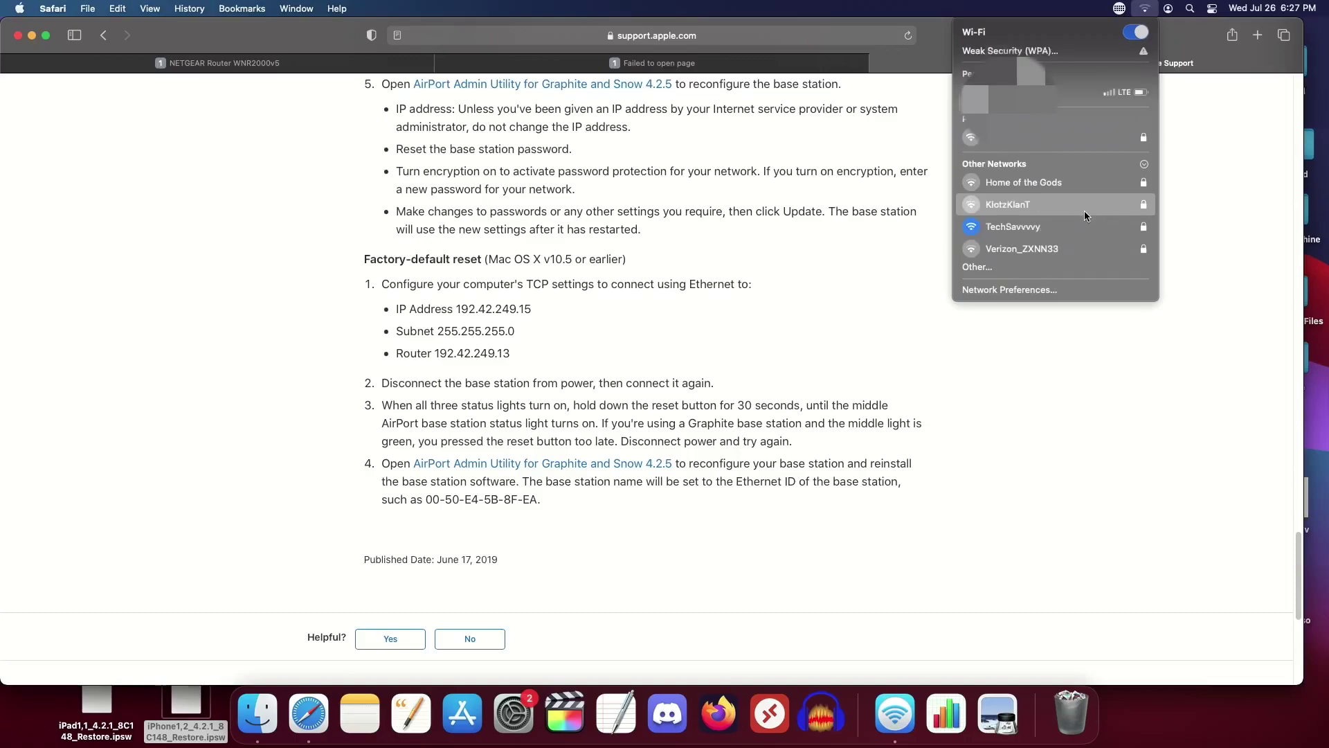
pyautogui.click(1214, 181)
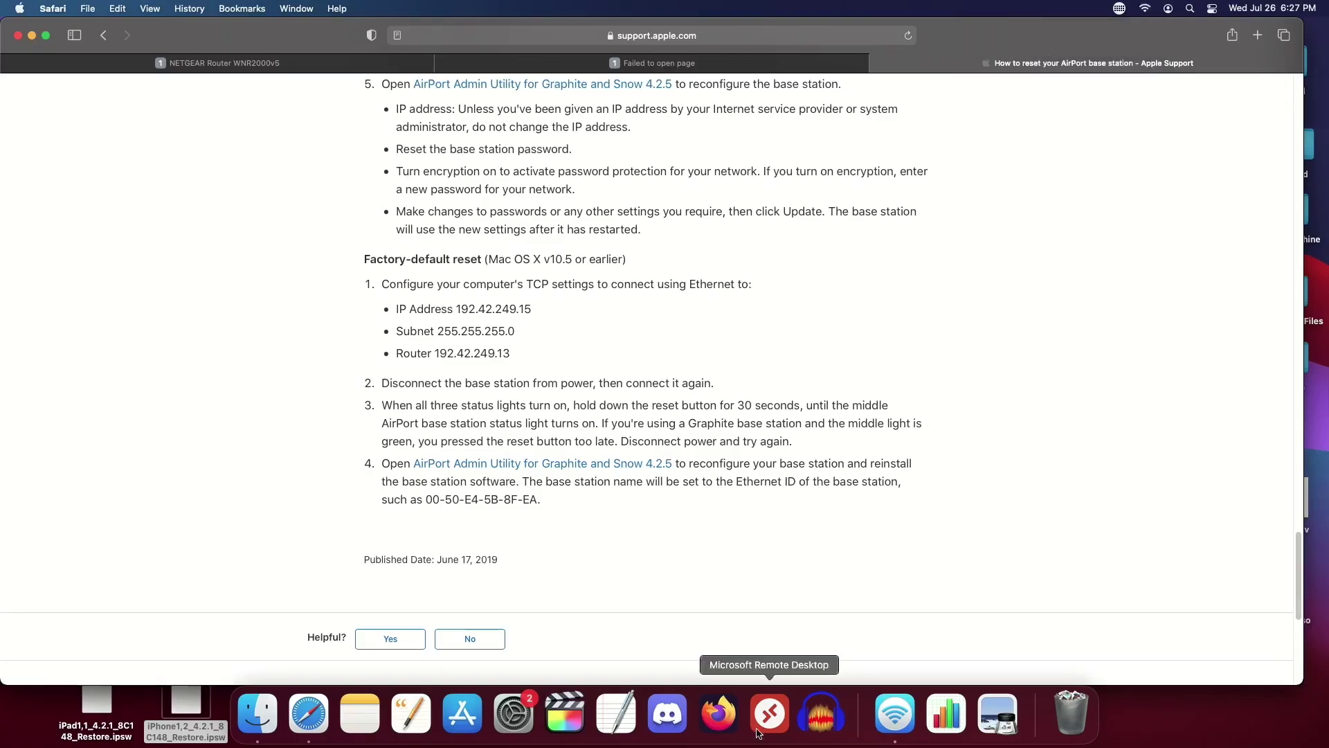
pyautogui.click(513, 713)
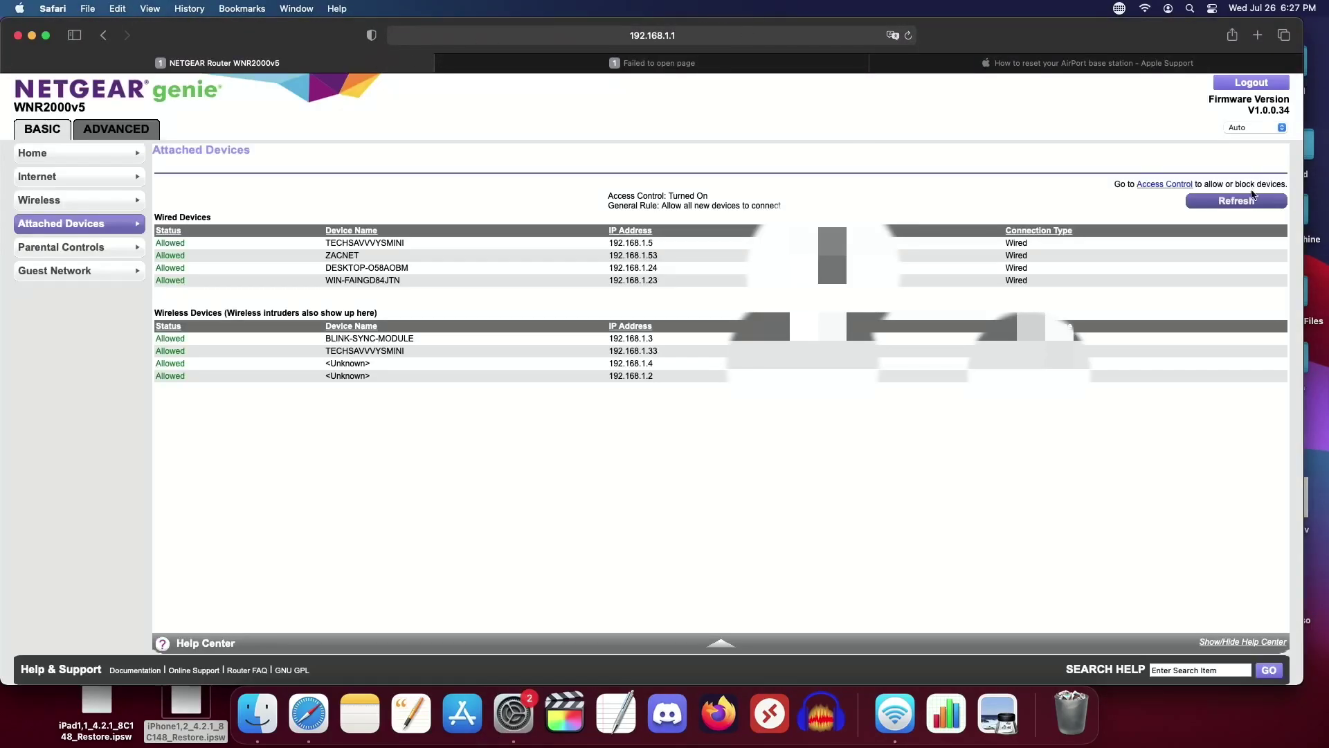
# Step: Refresh the router's Attached Devices list, logging in with the router's user name and password
pyautogui.click(1237, 200)
pyautogui.write('admin')
pyautogui.press('Tab')
pyautogui.write('pa')
pyautogui.press('Return')
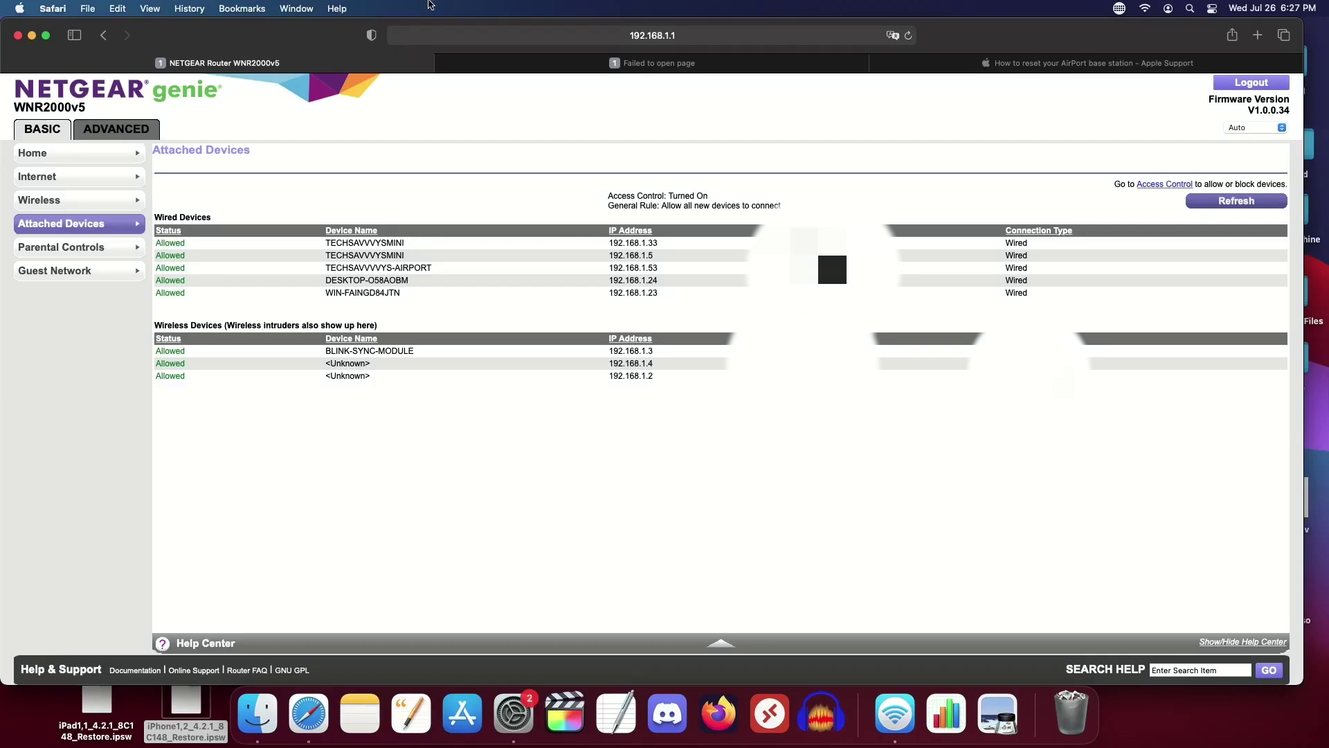
pyautogui.click(1146, 7)
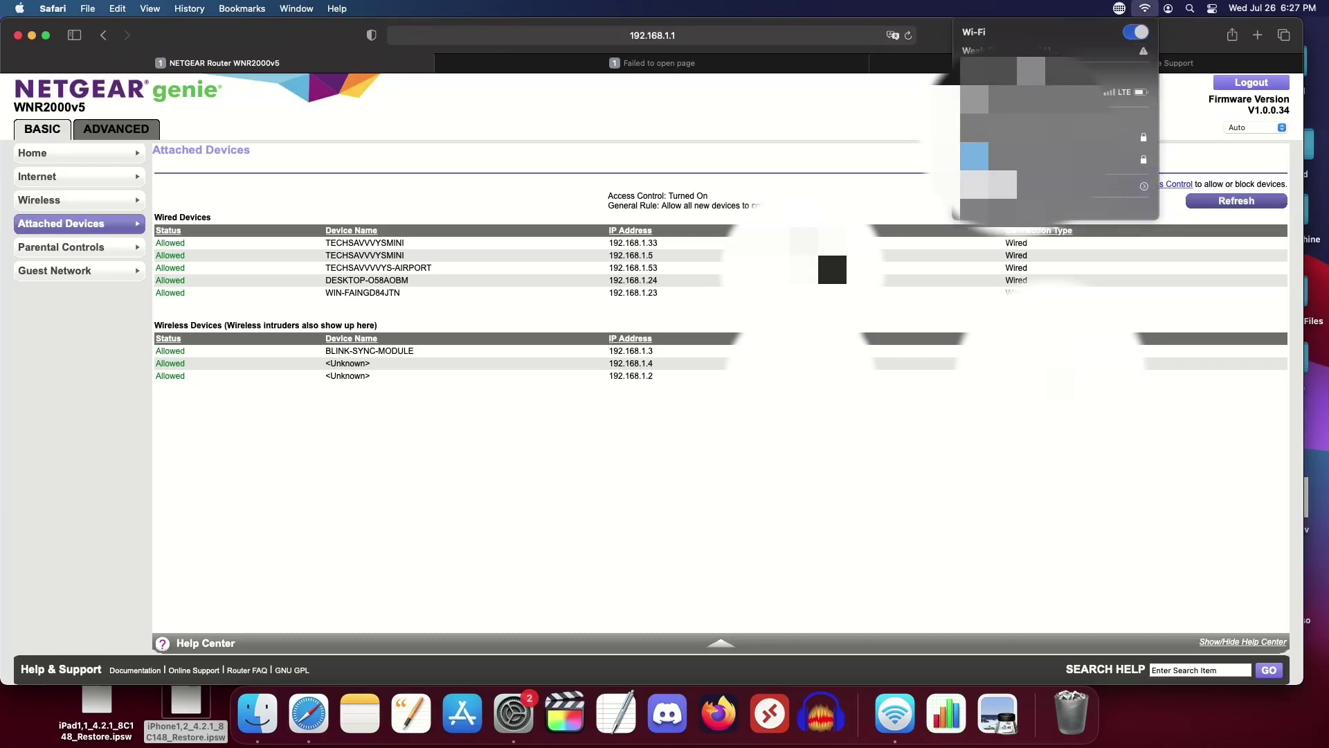
pyautogui.click(530, 296)
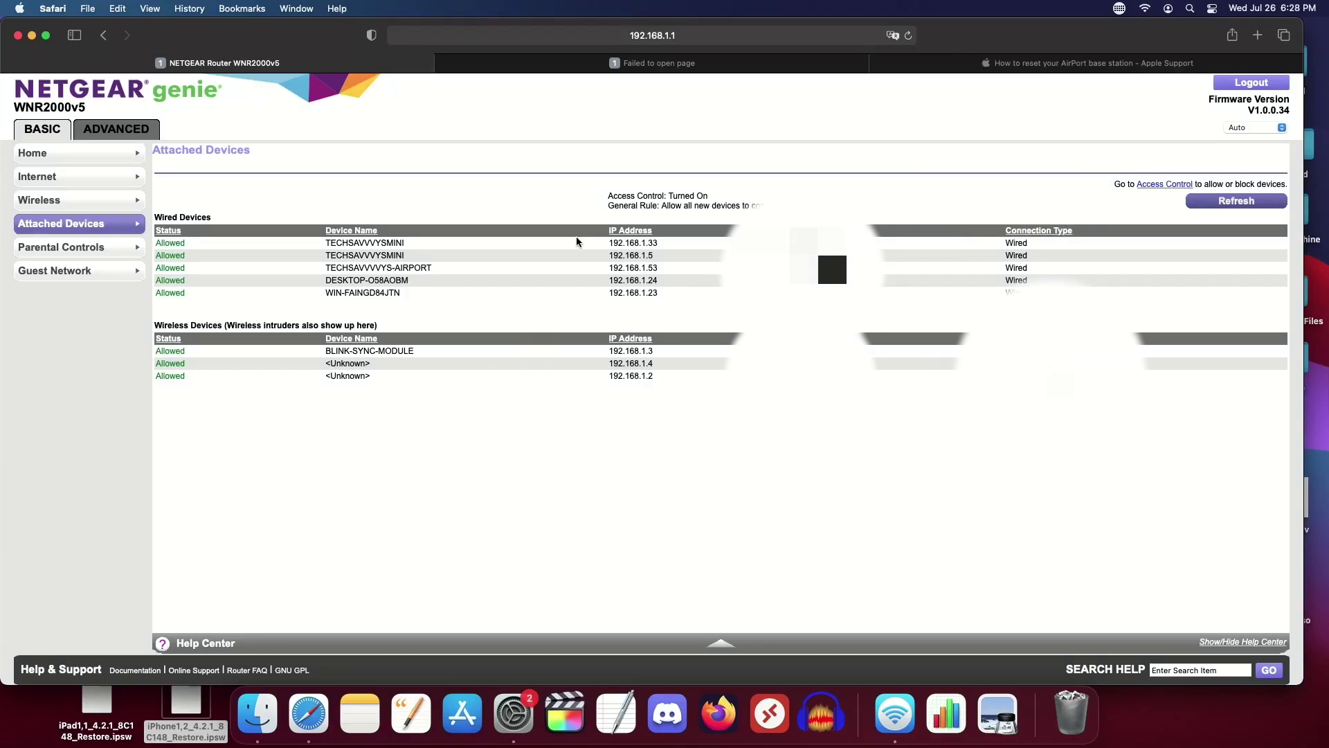
pyautogui.moveTo(606, 240); pyautogui.dragTo(672, 254)
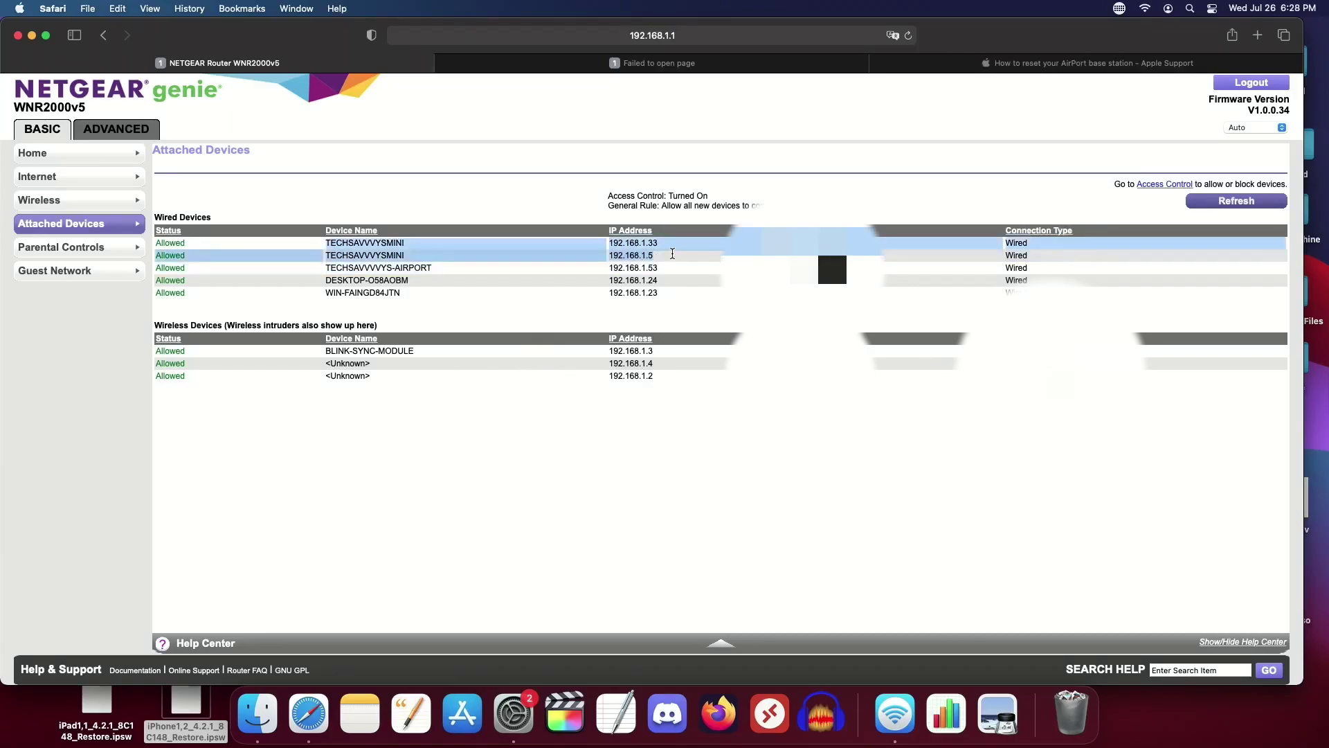
pyautogui.click(672, 255)
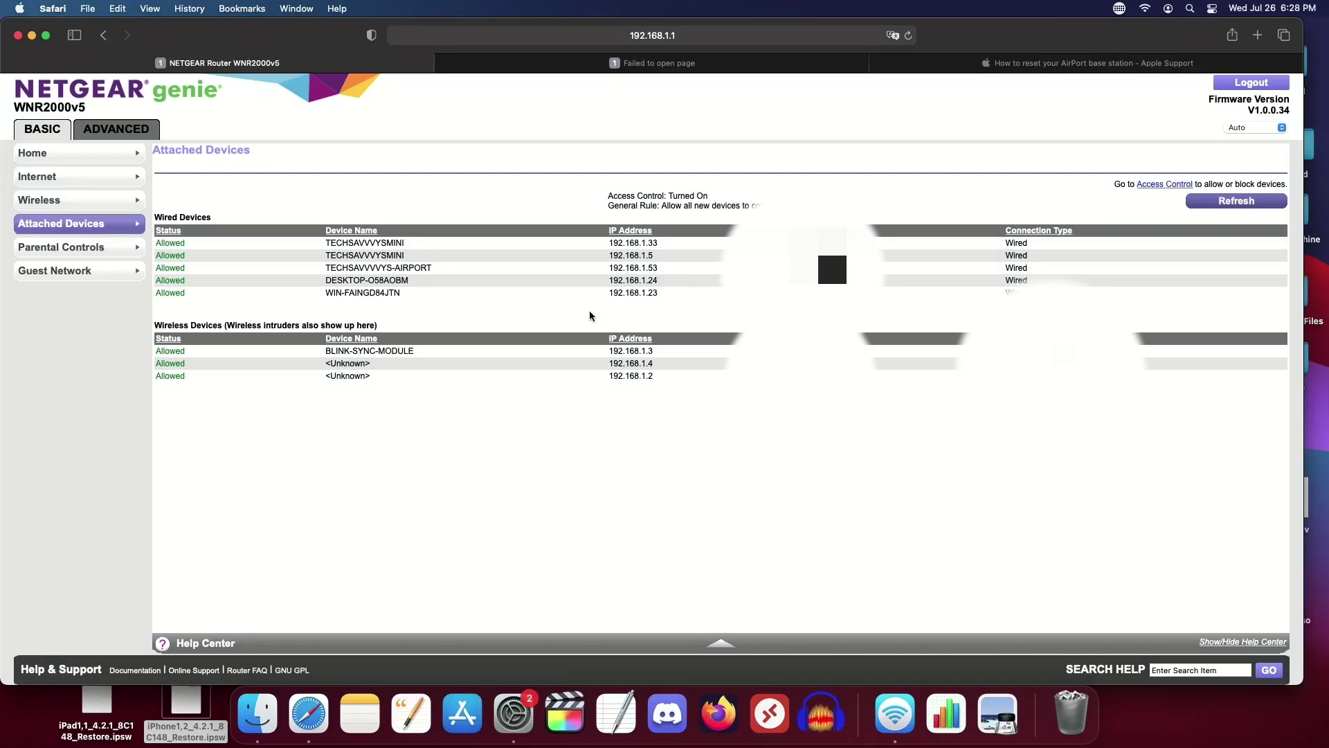
pyautogui.moveTo(611, 242); pyautogui.dragTo(669, 265)
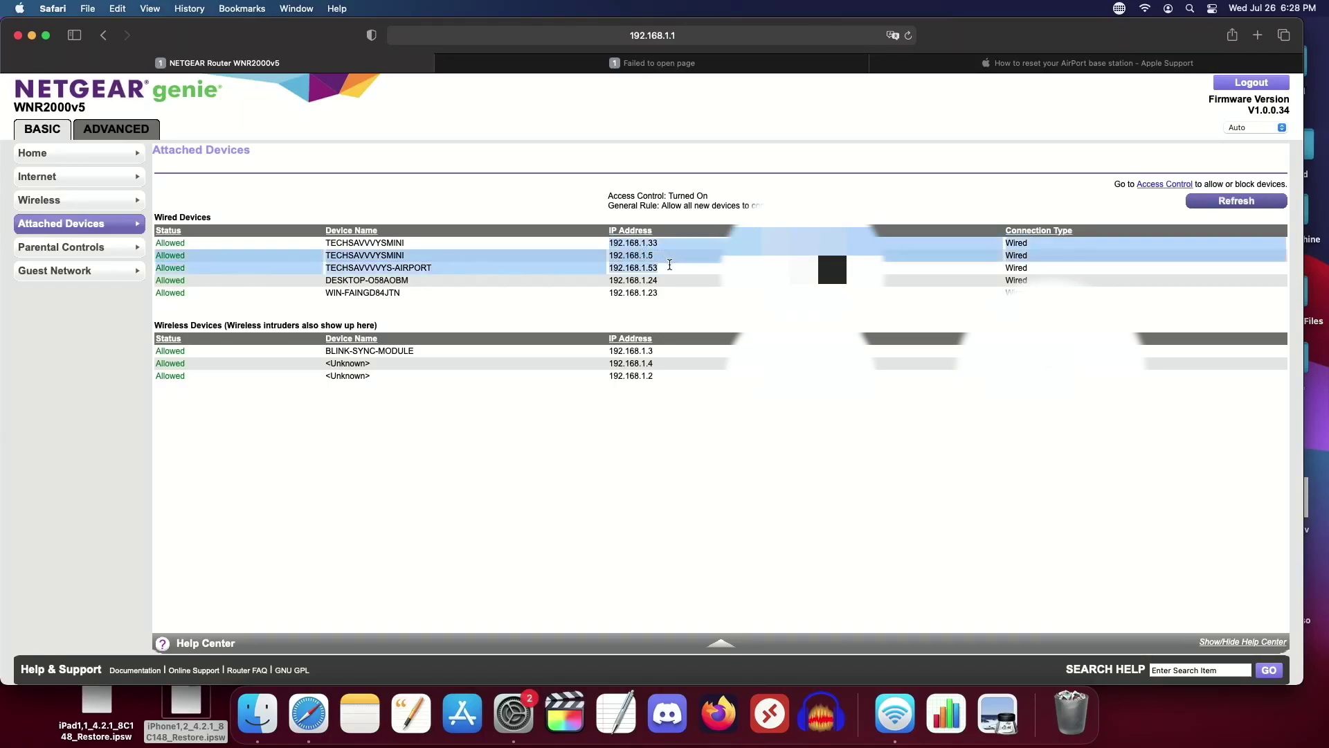
pyautogui.moveTo(306, 365); pyautogui.dragTo(401, 377)
pyautogui.click(413, 398)
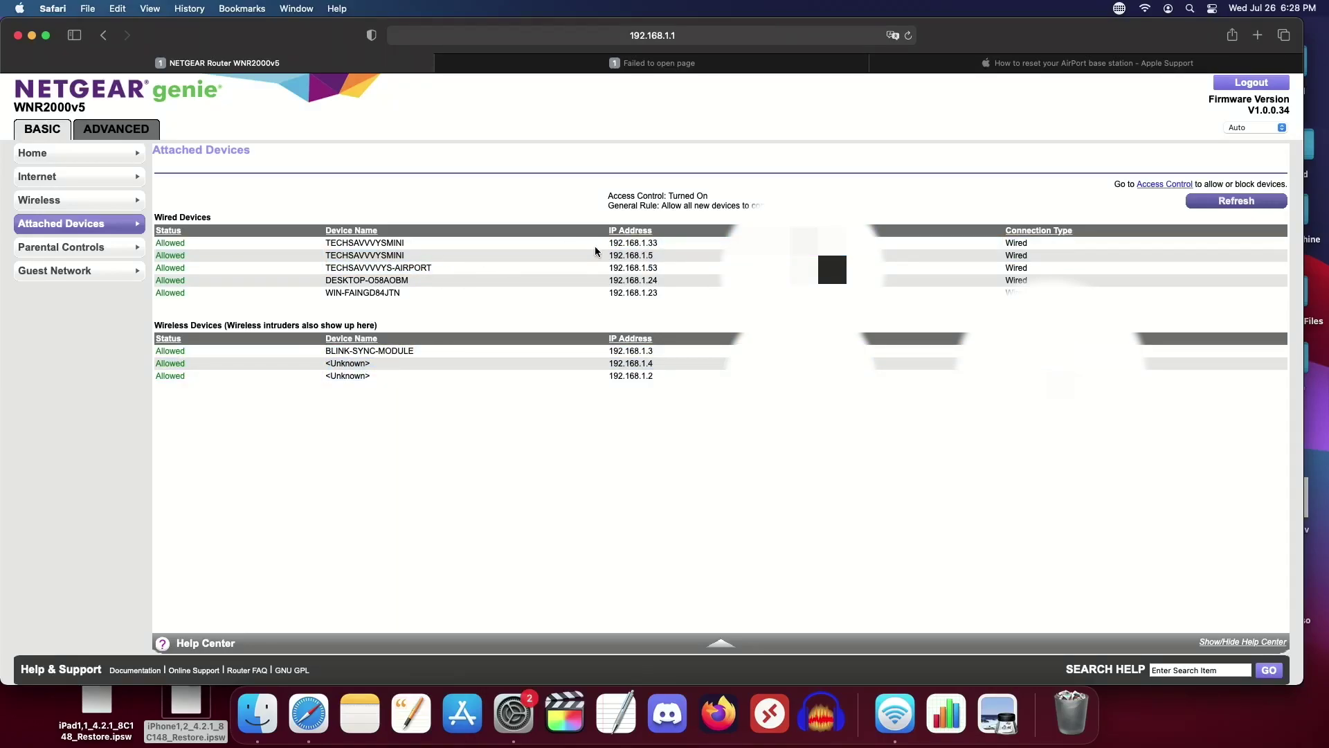
pyautogui.moveTo(609, 255); pyautogui.dragTo(654, 243)
# Step: Check in the Network pane that Wi-Fi is on TechSavvvvy with IP 192.168.1.33
pyautogui.click(513, 713)
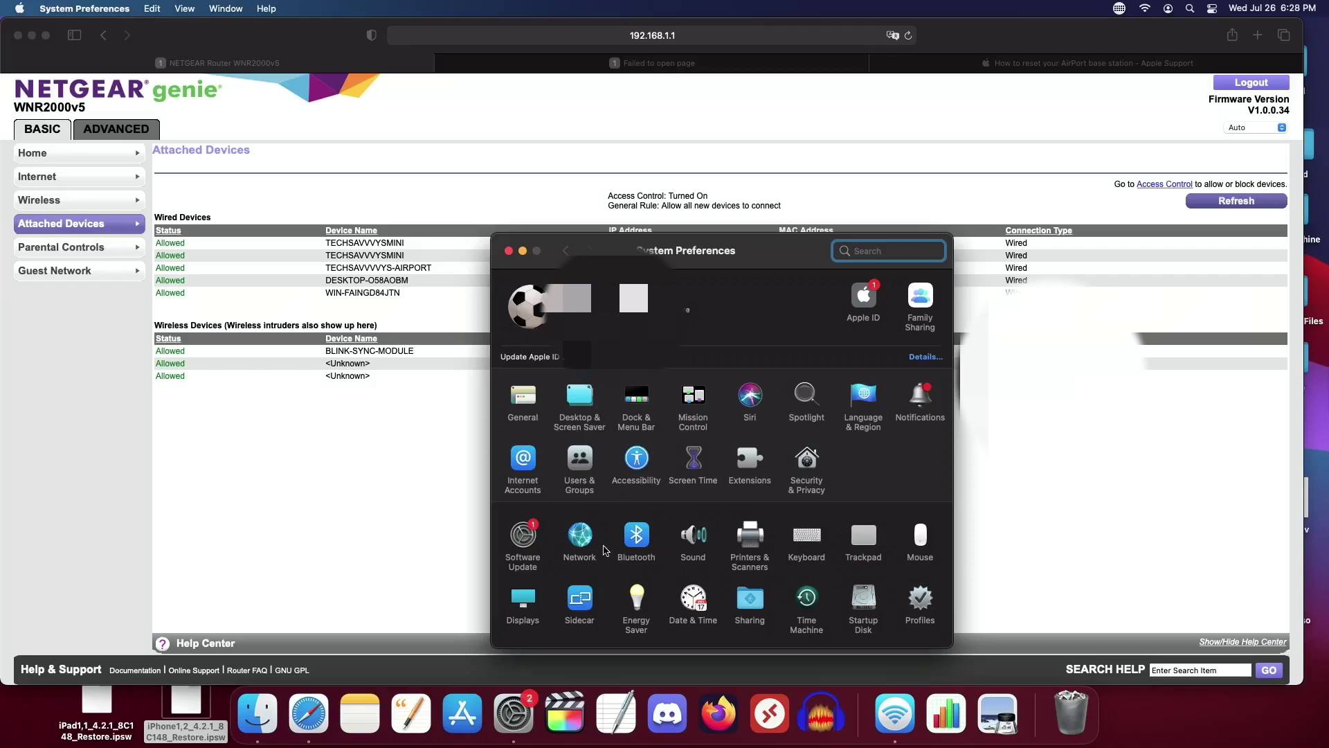
pyautogui.click(588, 539)
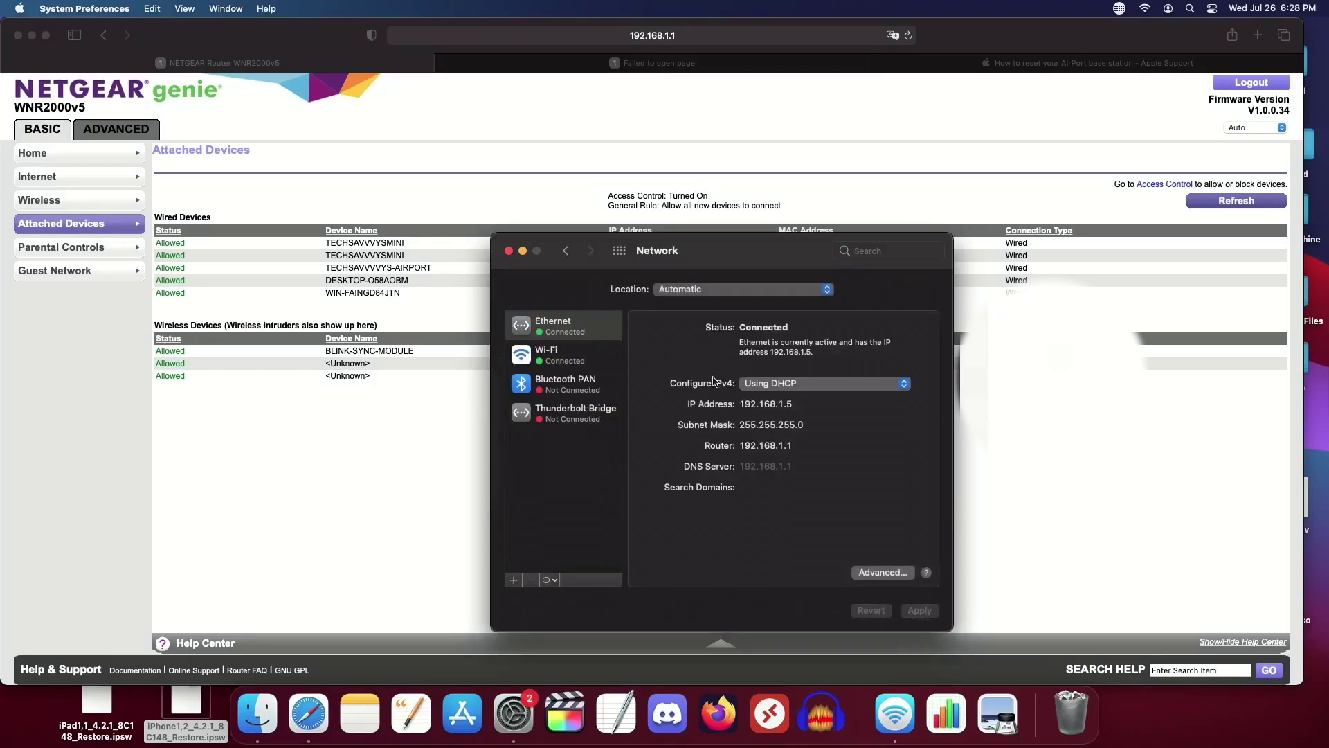
pyautogui.click(567, 356)
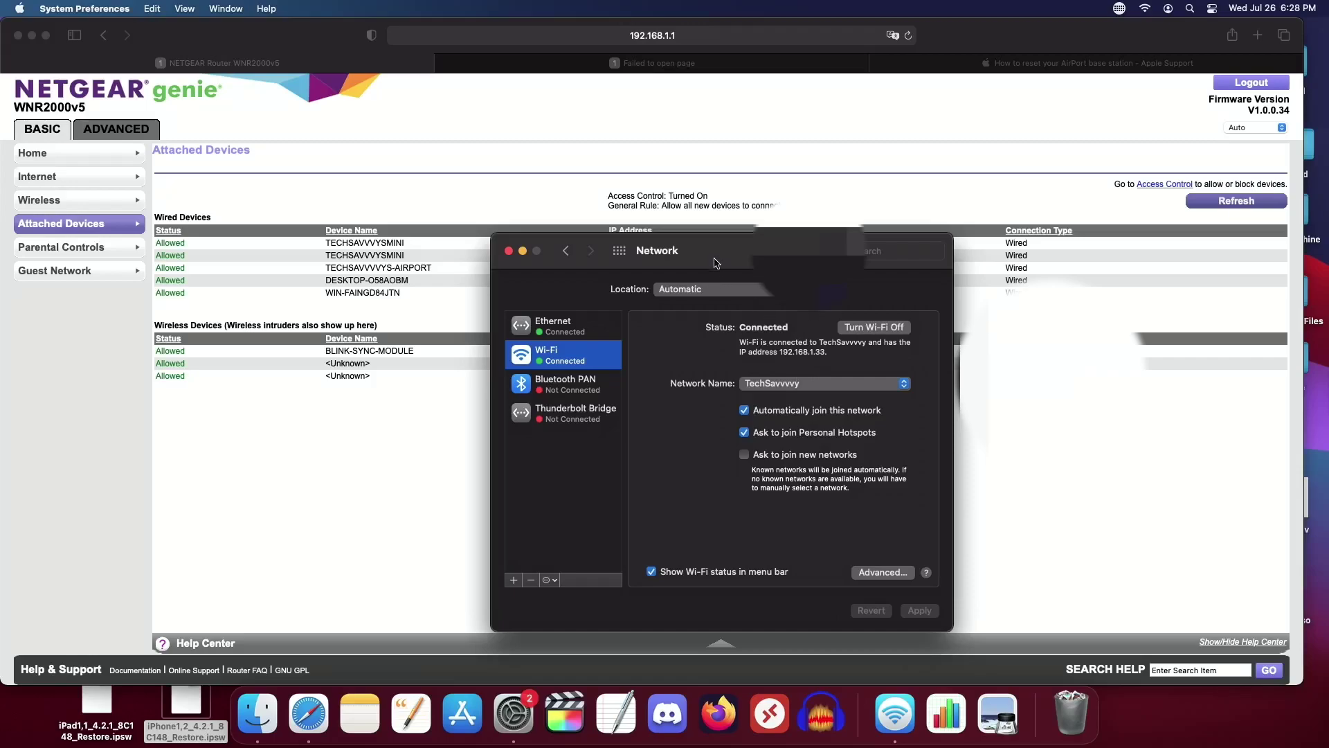
pyautogui.moveTo(713, 257); pyautogui.dragTo(721, 294)
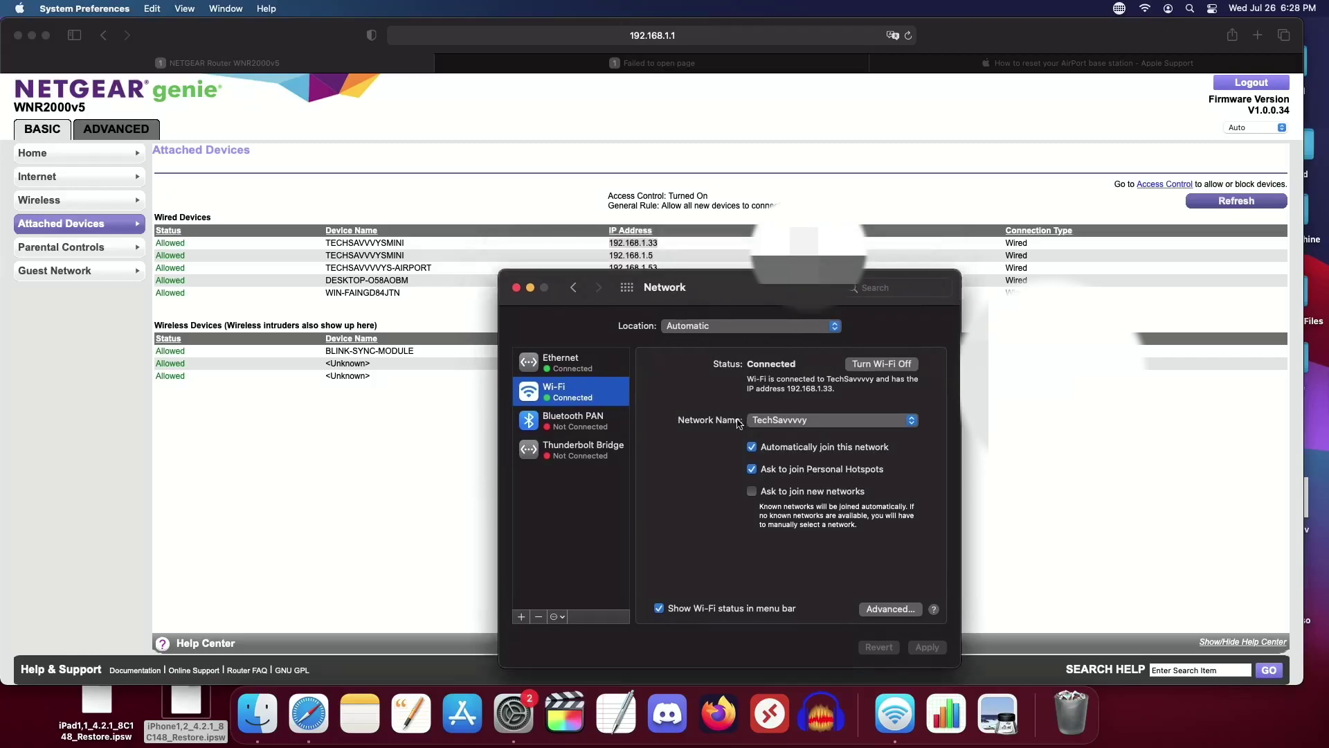
# Step: Close System Preferences and quit Safari
pyautogui.press('cmd+q')
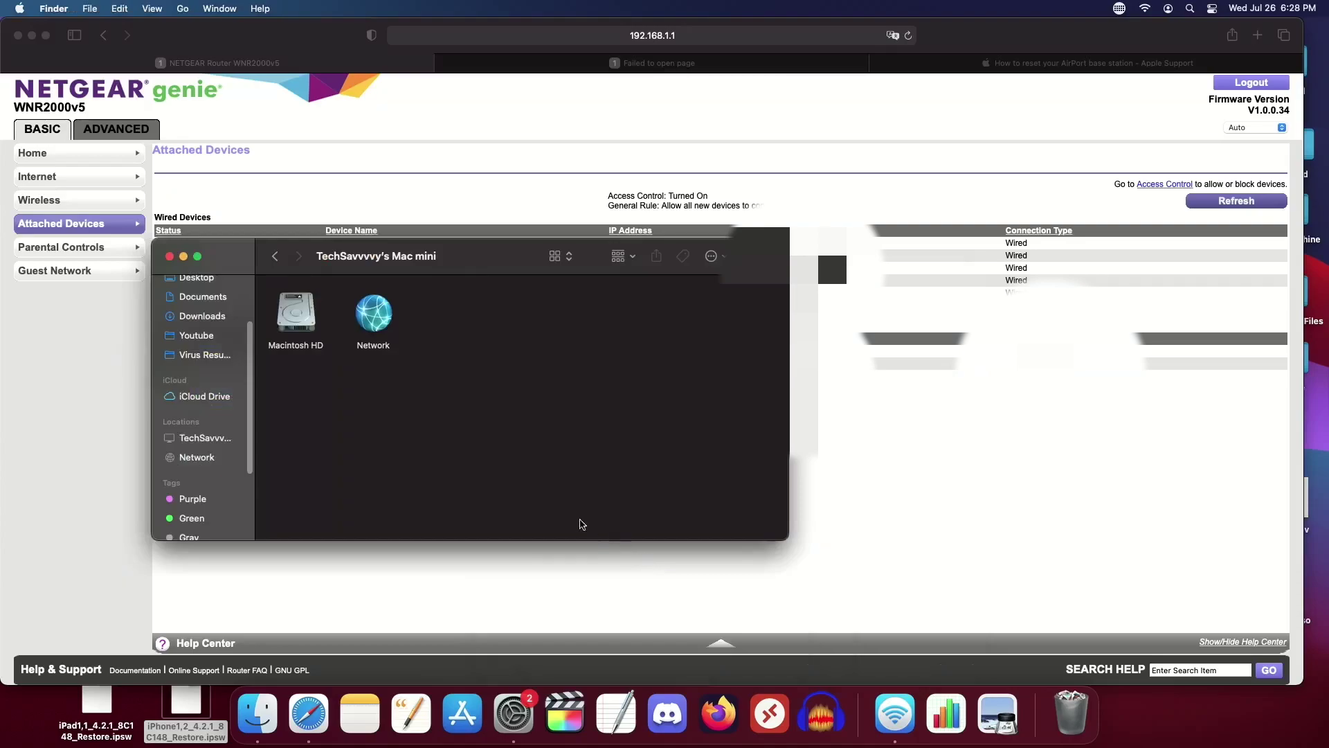
pyautogui.press('cmd+Tab')
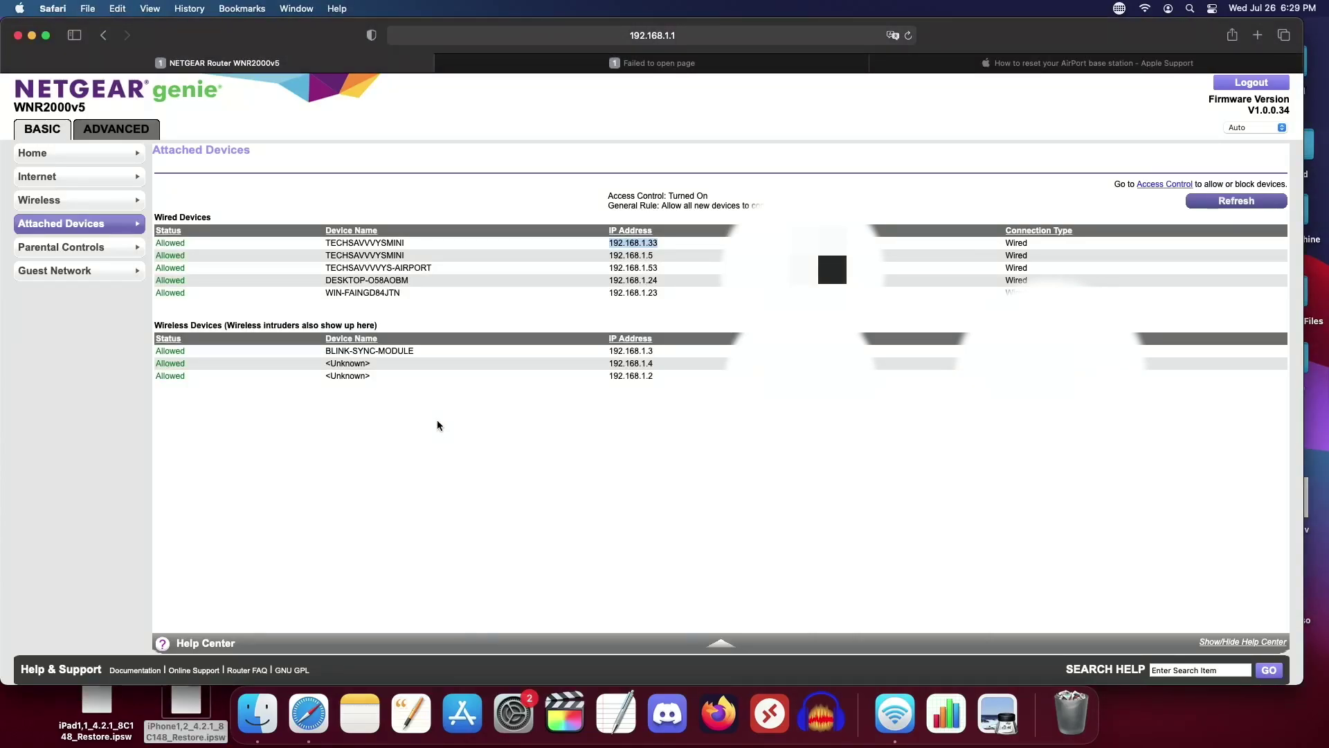
pyautogui.press('cmd+q')
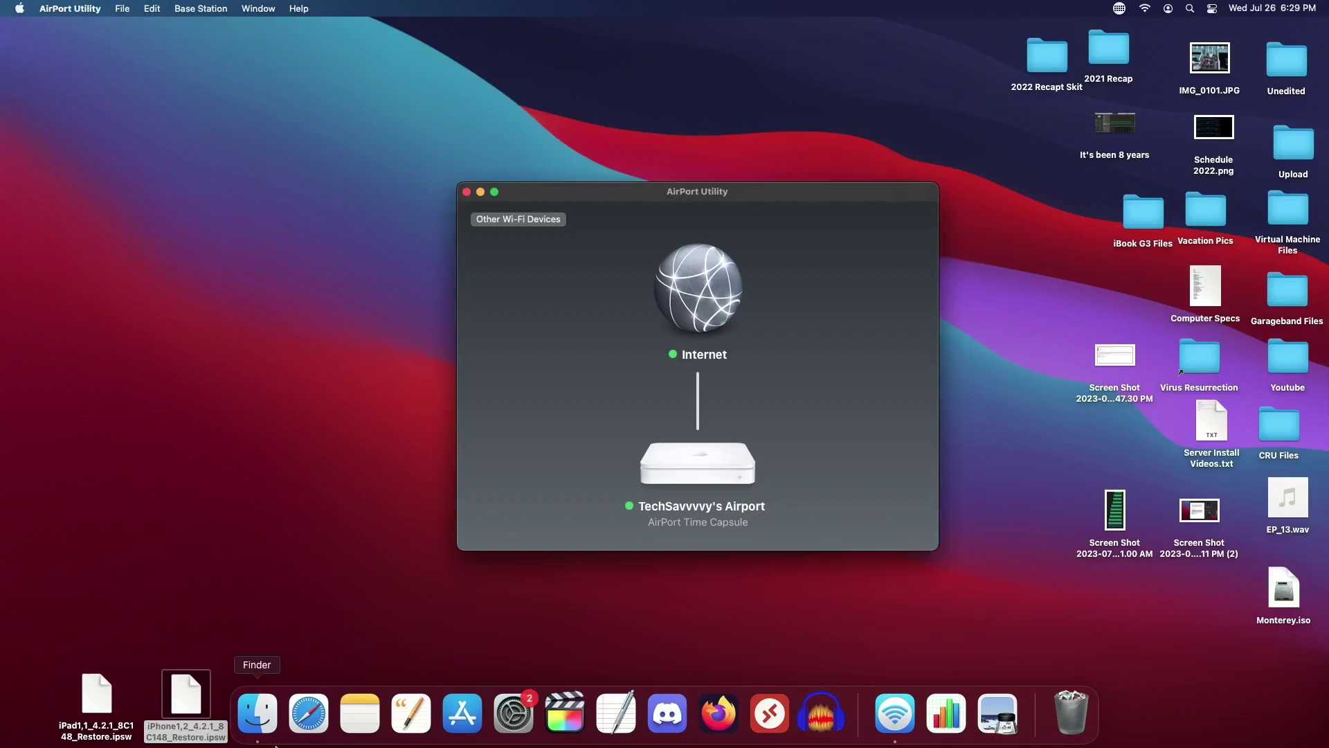
# Step: Search Google for 'access apple airport share on windows' in a new Safari window
pyautogui.click(309, 713)
pyautogui.write('ac')
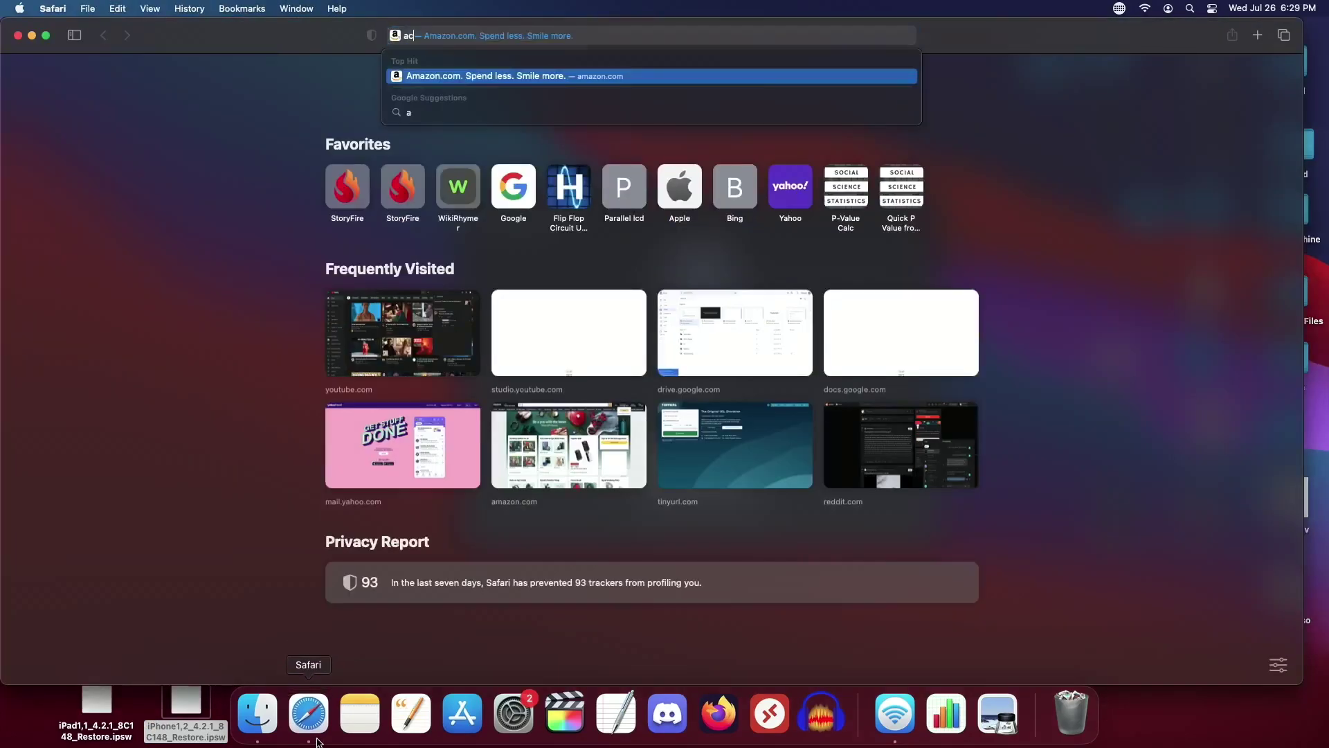
pyautogui.write('cess apple airp')
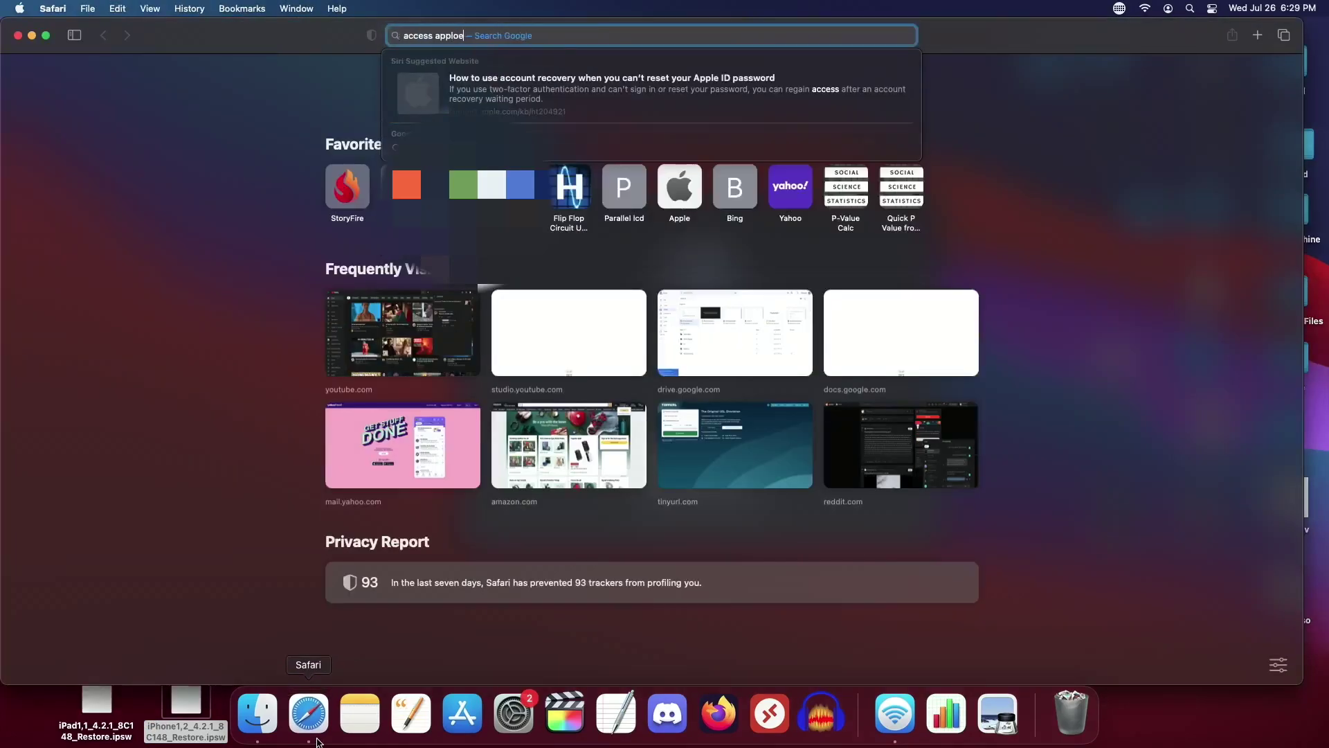
pyautogui.write('ort sha')
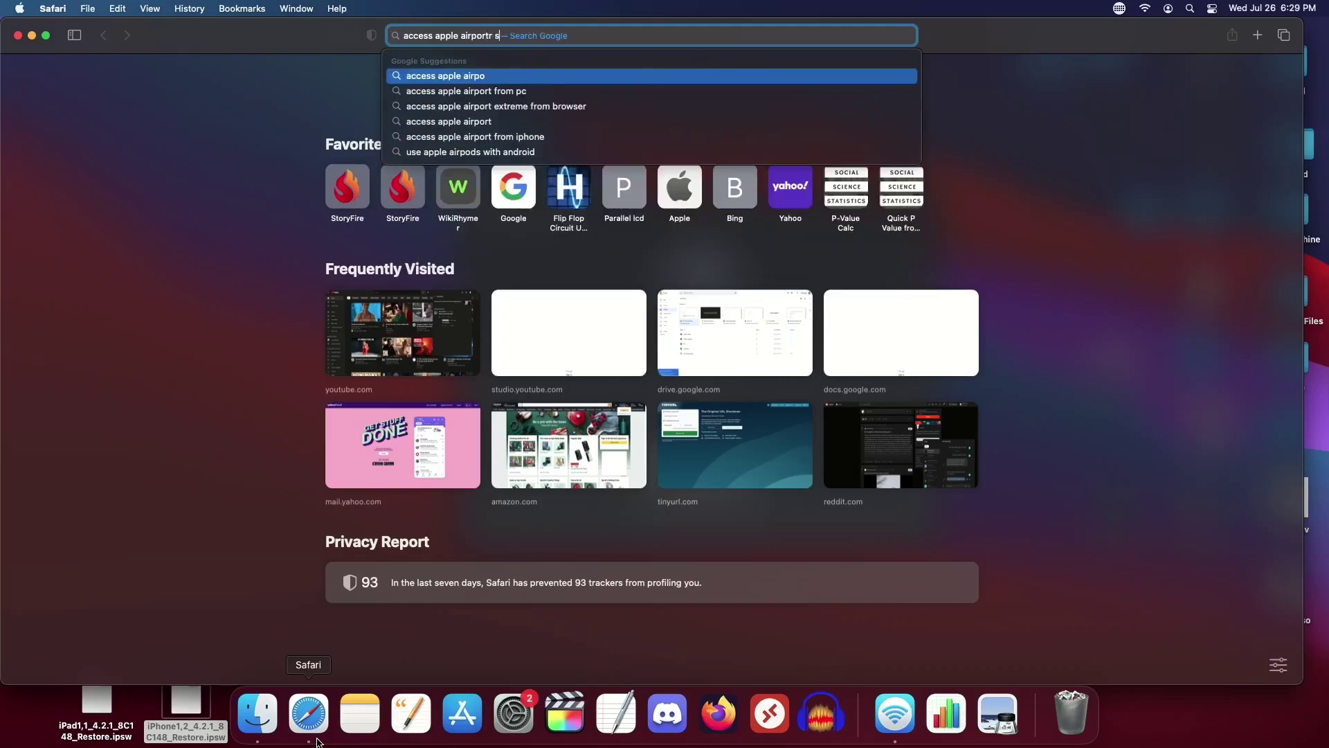
pyautogui.write('re on windows')
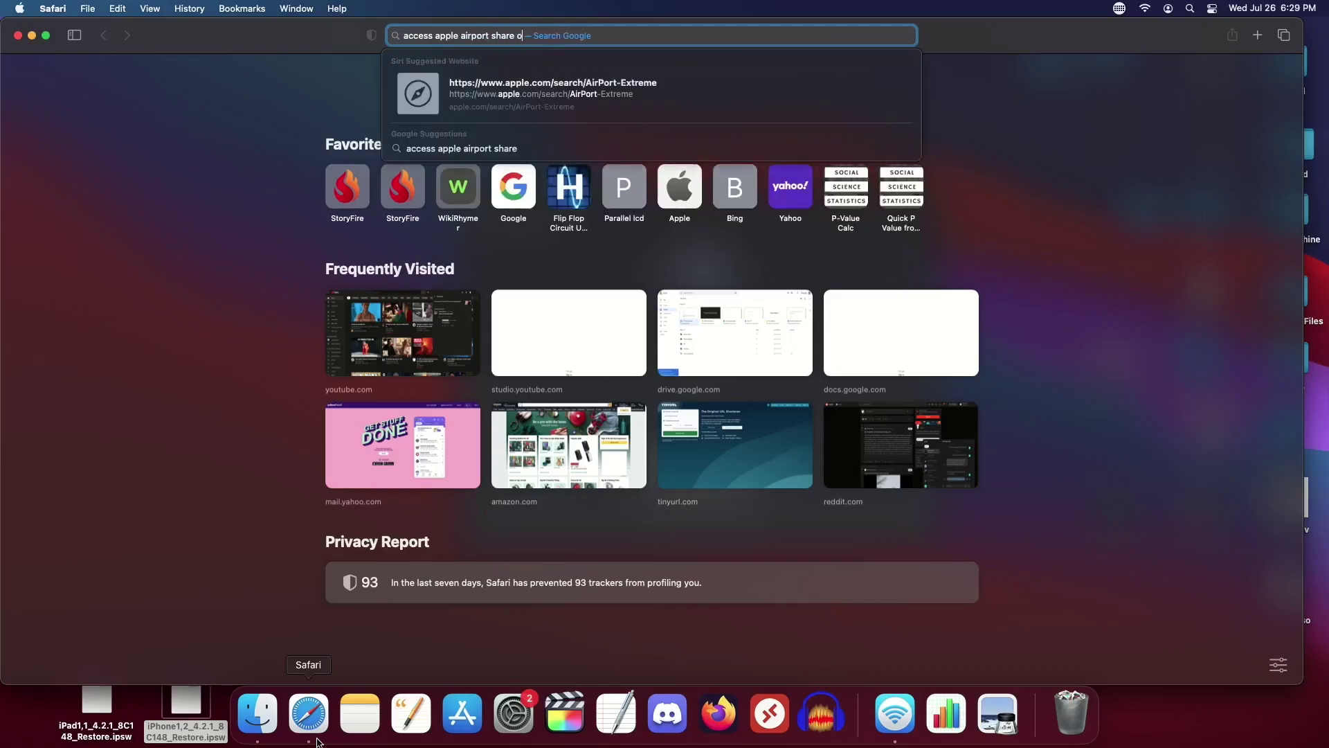
pyautogui.press('Return')
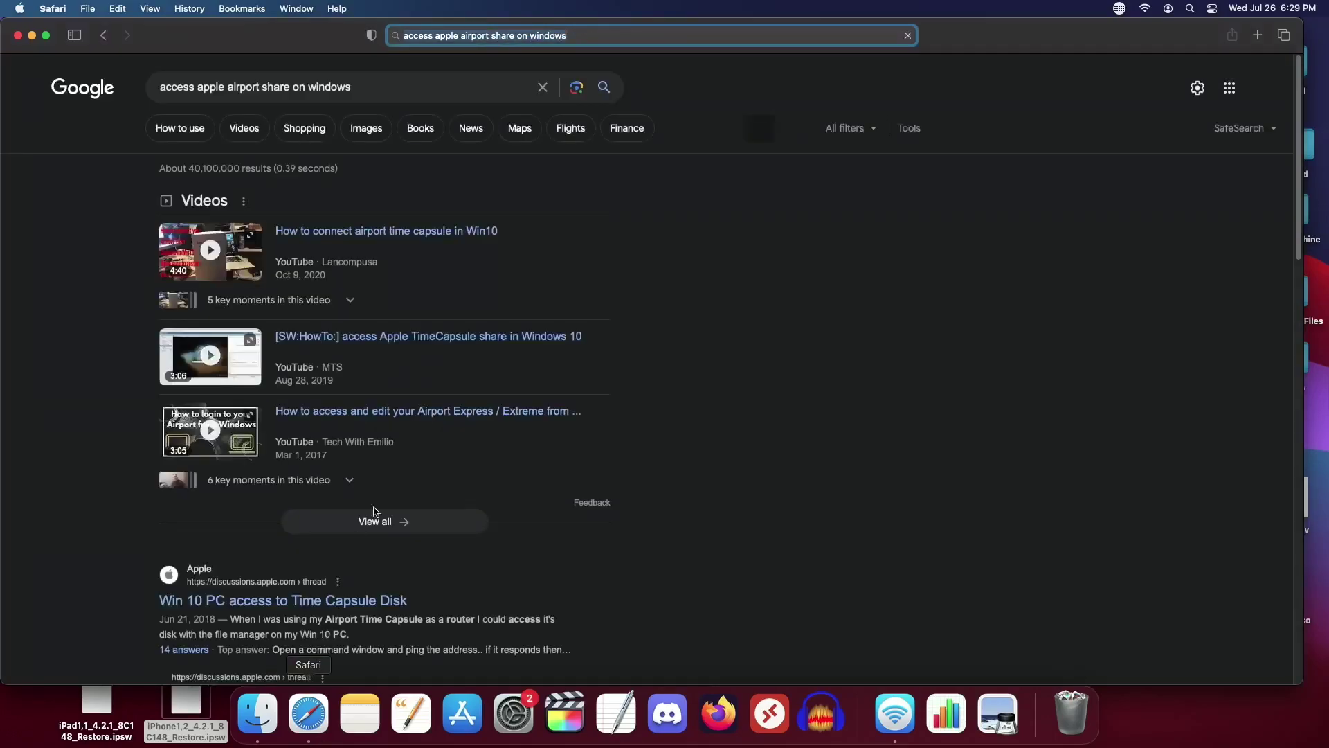
pyautogui.scroll(-3, 326, 516)
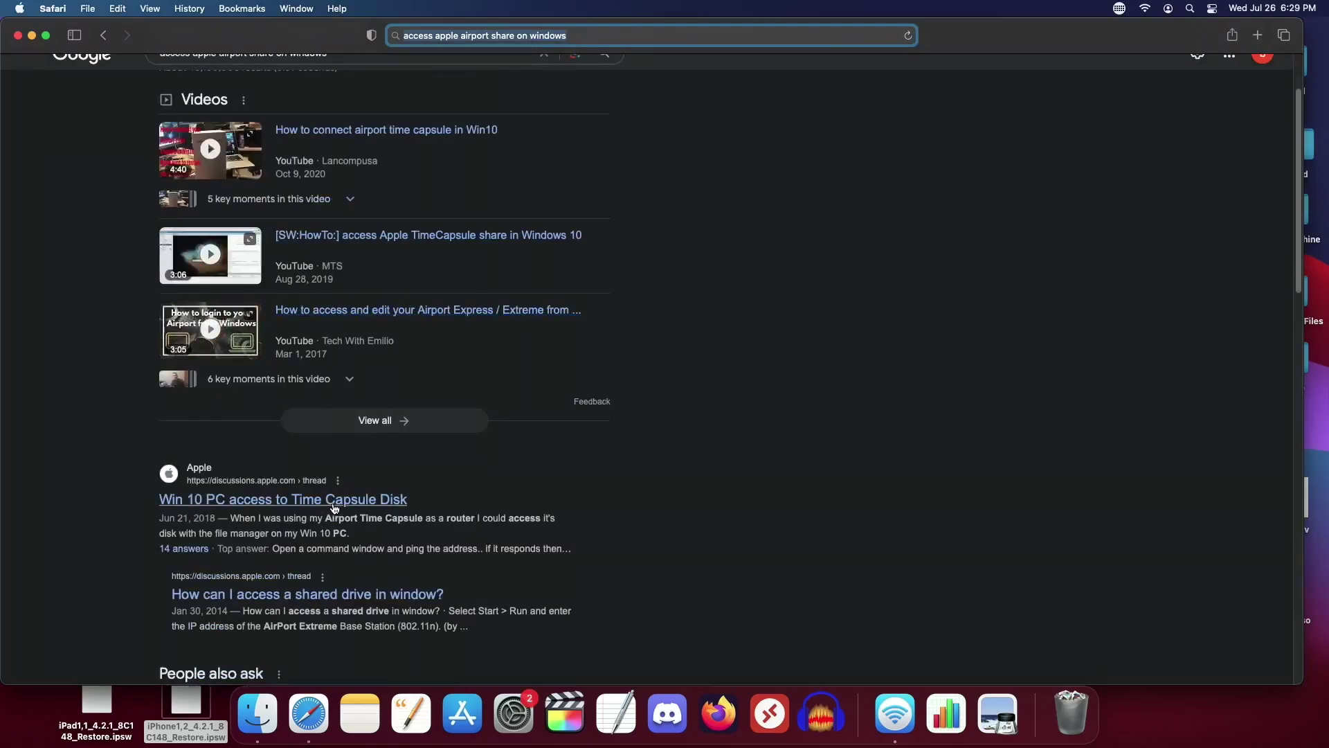
# Step: Open the 'Win 10 PC access to Time Capsule Disk' thread and read its best answer and helpful reply
pyautogui.click(336, 501)
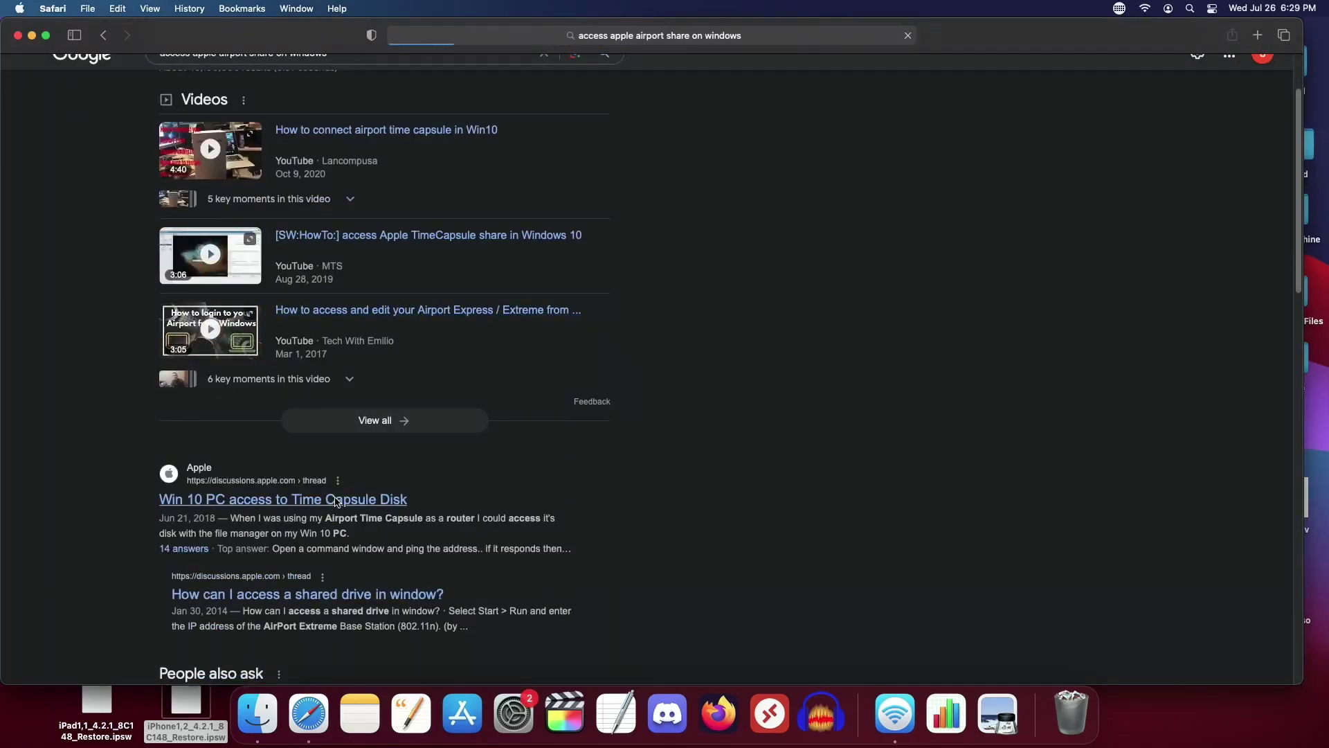
pyautogui.scroll(-5, 336, 501)
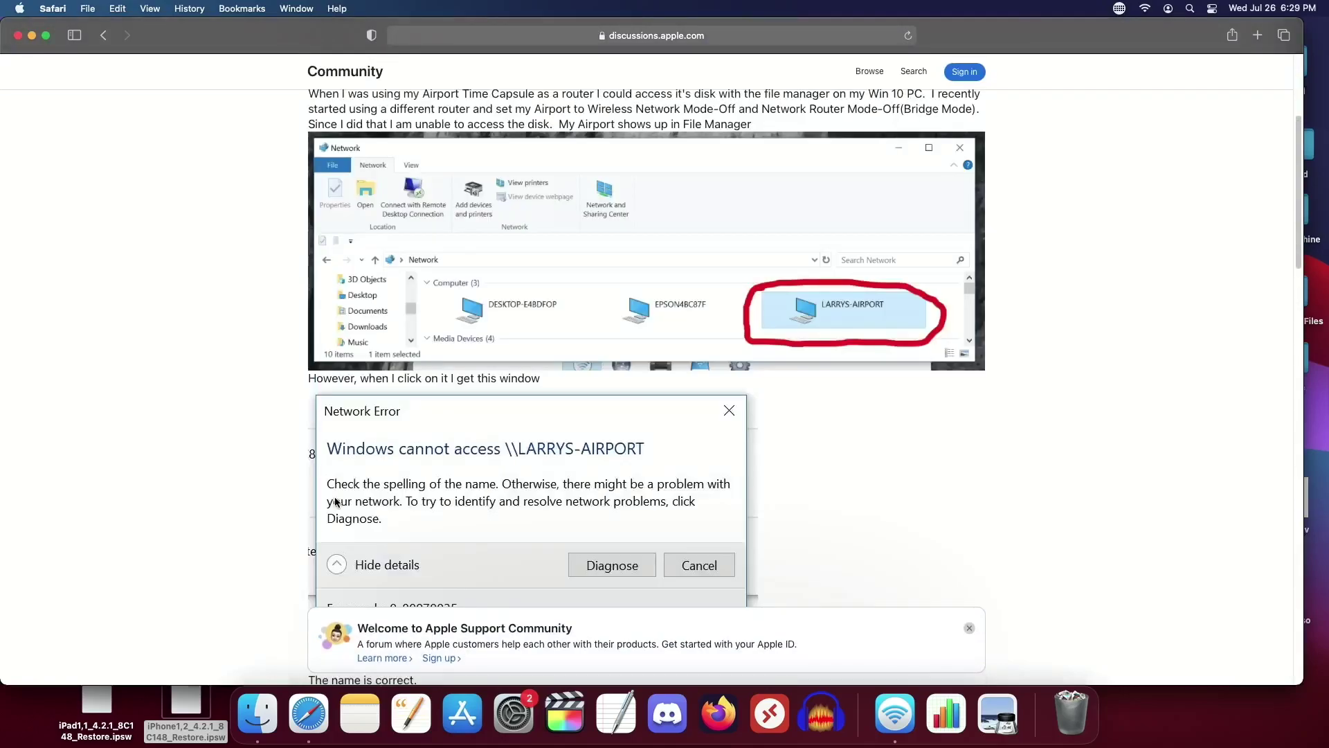
pyautogui.scroll(-9, 335, 501)
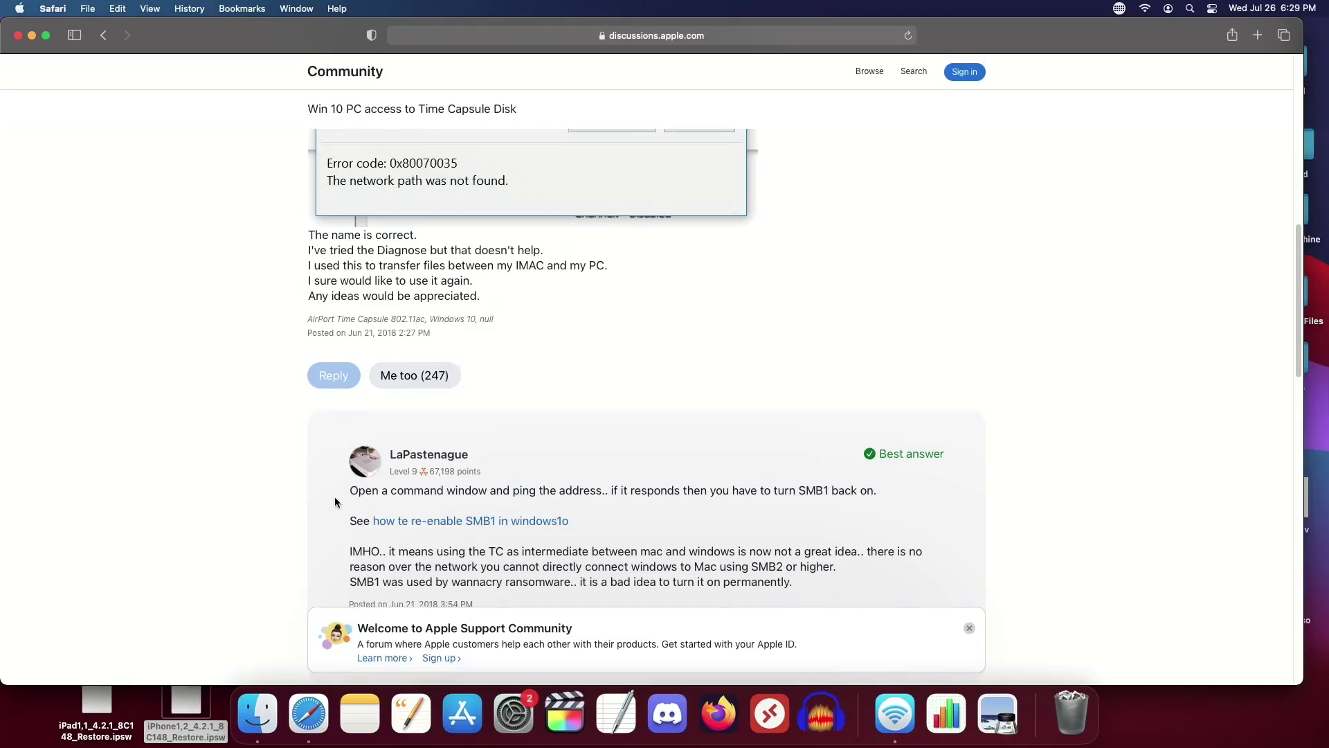
pyautogui.scroll(-1, 335, 501)
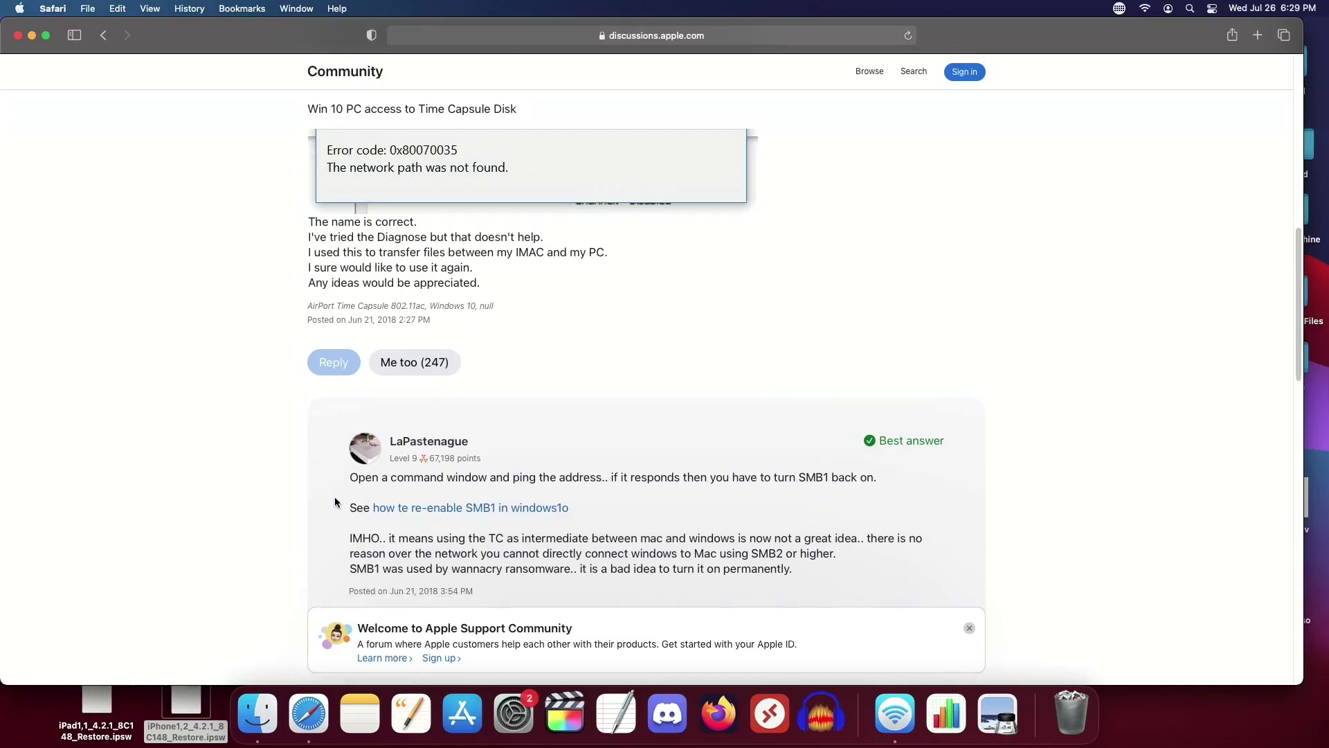
pyautogui.scroll(-1, 335, 502)
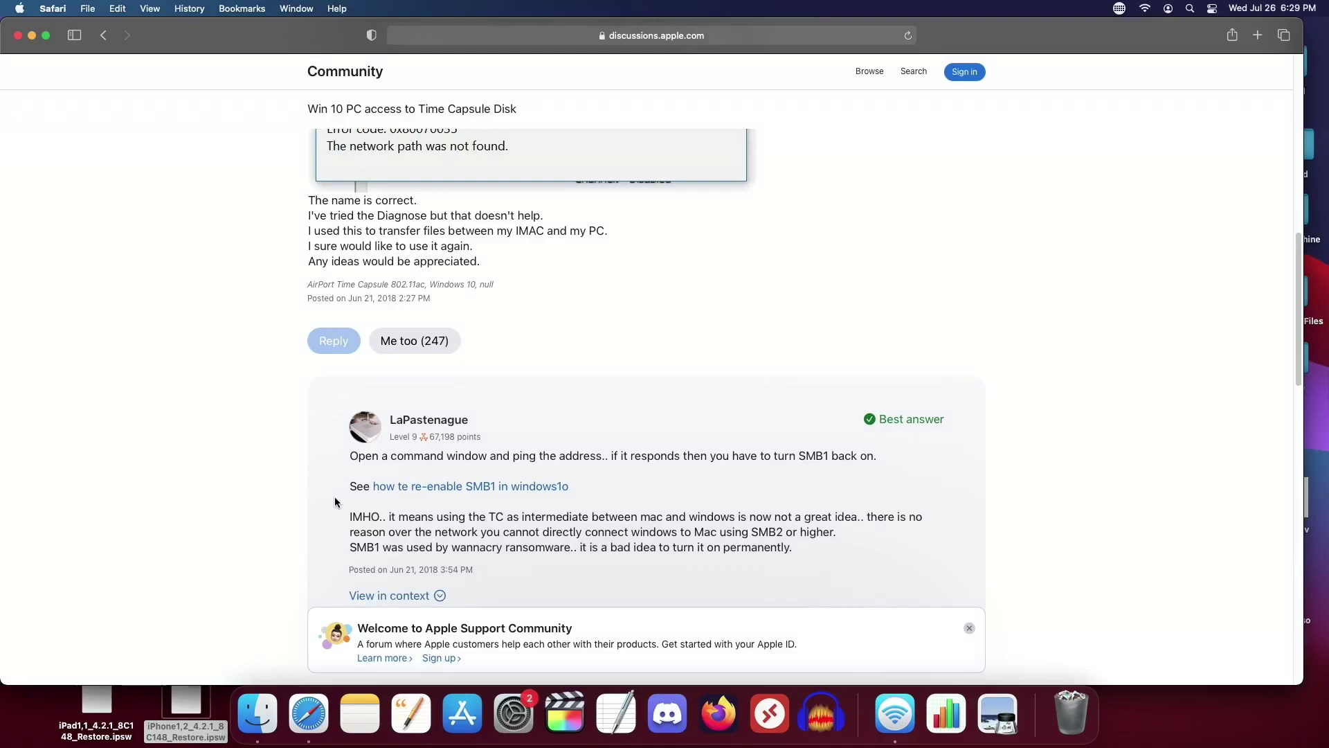
pyautogui.scroll(-10, 335, 496)
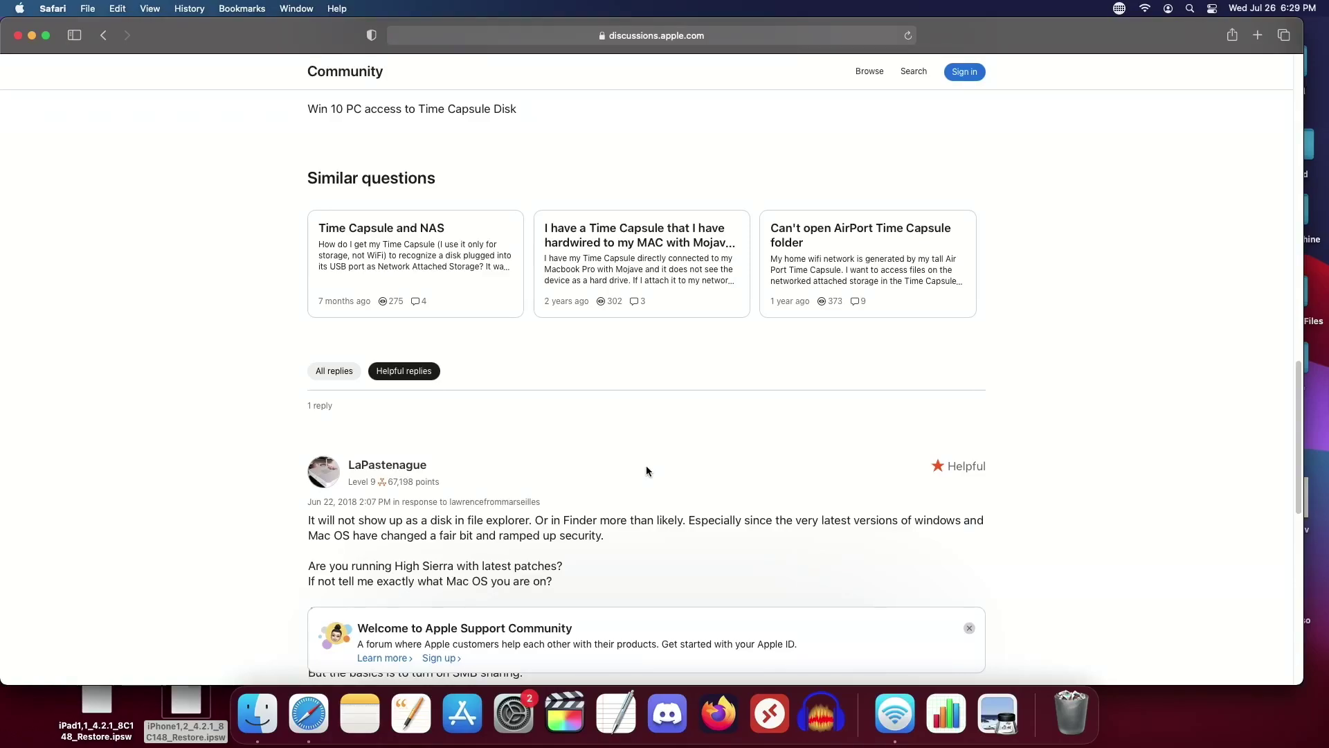
pyautogui.scroll(-5, 646, 466)
pyautogui.scroll(-2, 646, 468)
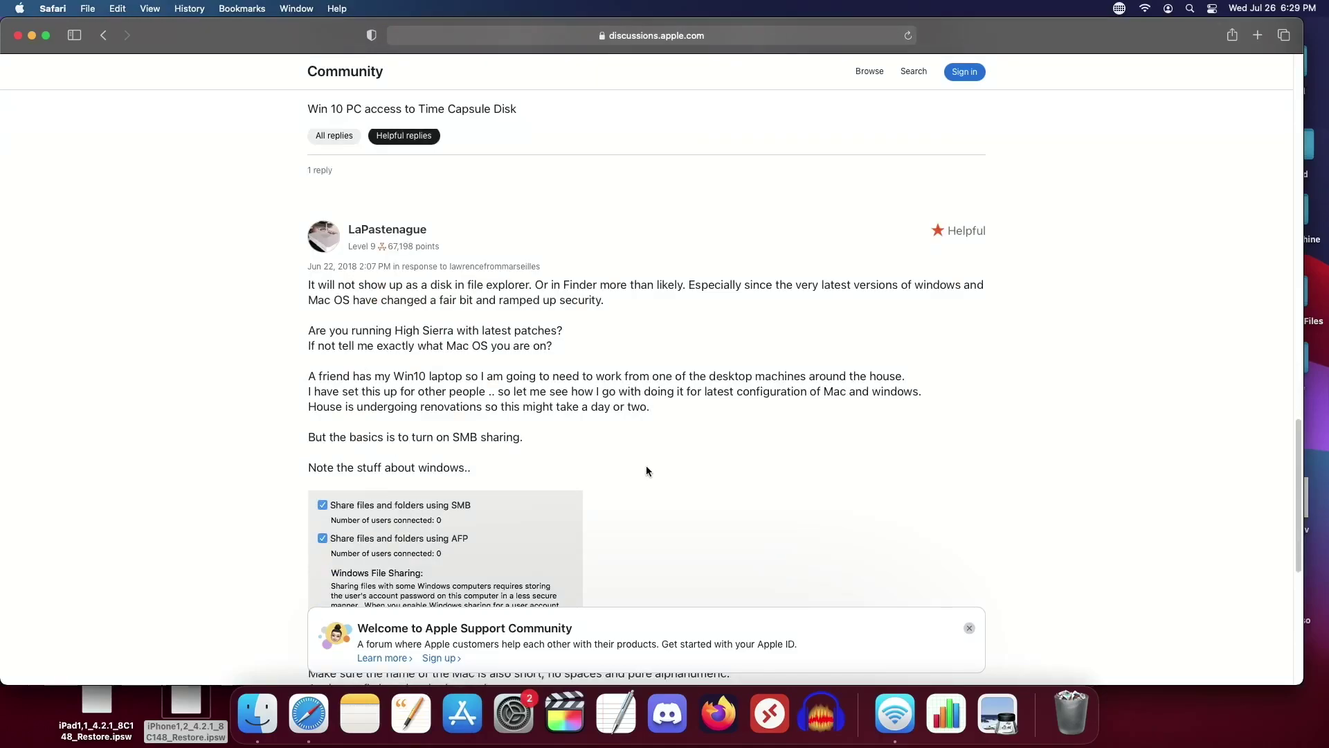
pyautogui.scroll(-4, 646, 468)
pyautogui.scroll(-4, 648, 472)
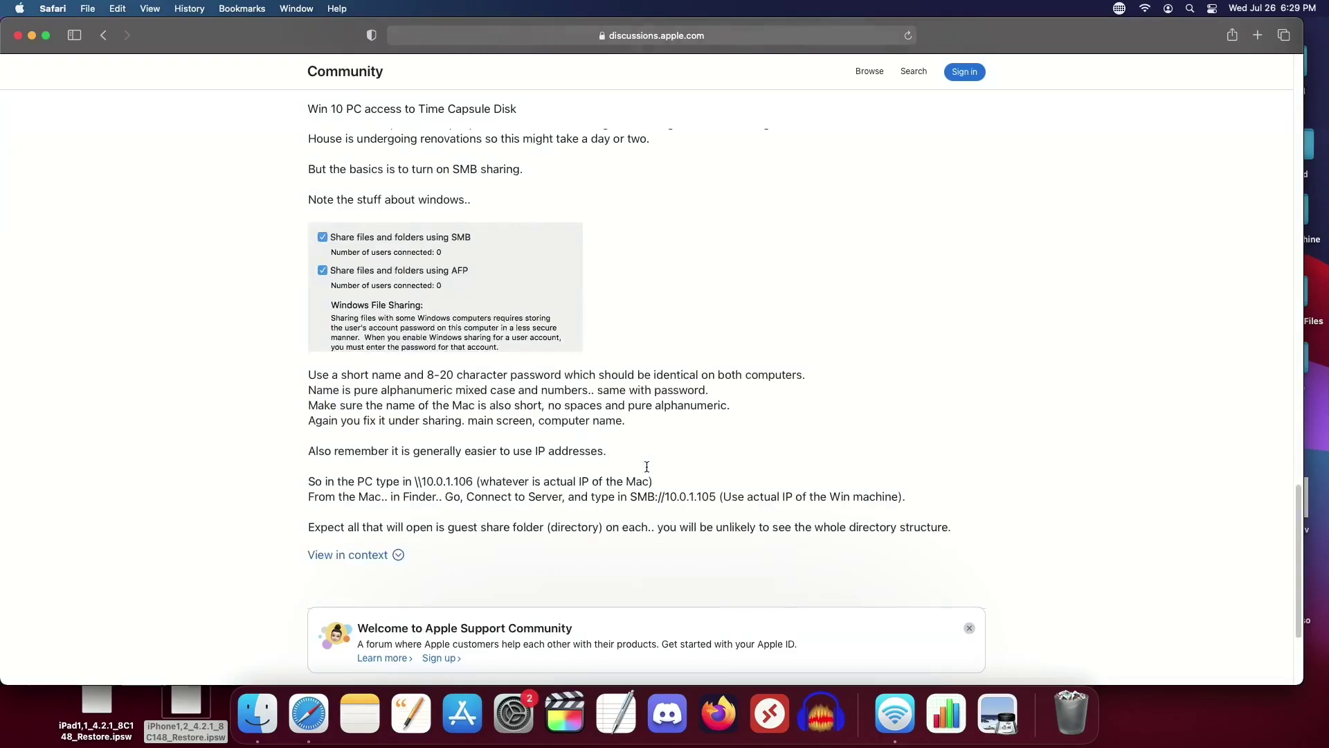
pyautogui.scroll(-7, 646, 466)
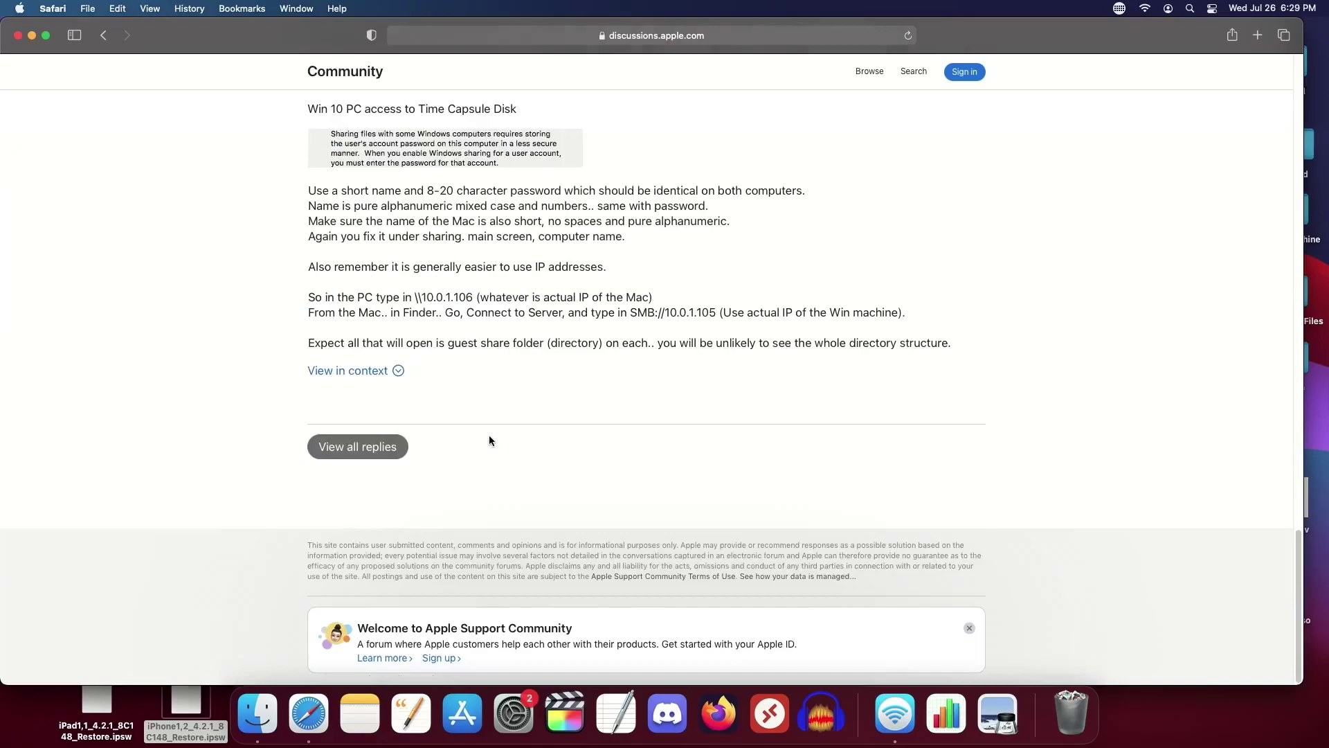
# Step: Expand all 14 replies in the thread, read through them, then quit Safari
pyautogui.click(381, 446)
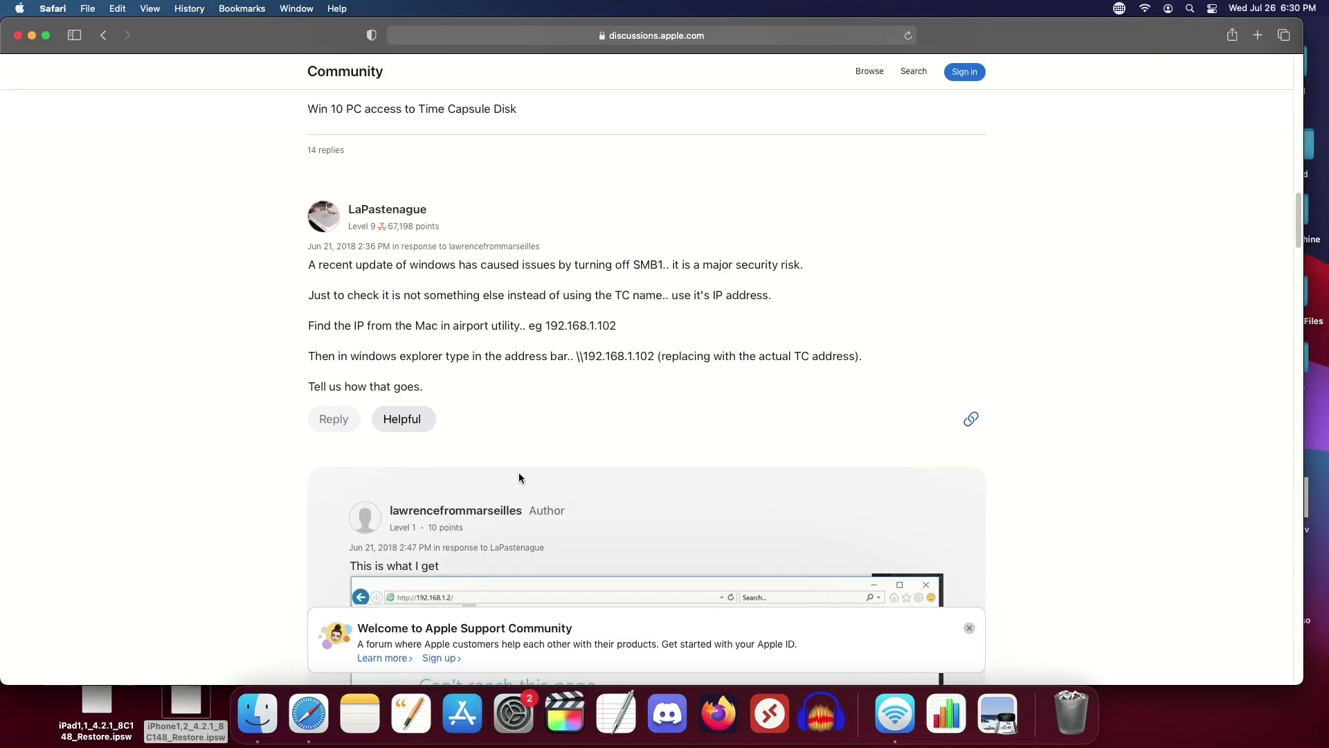
pyautogui.scroll(-3, 520, 477)
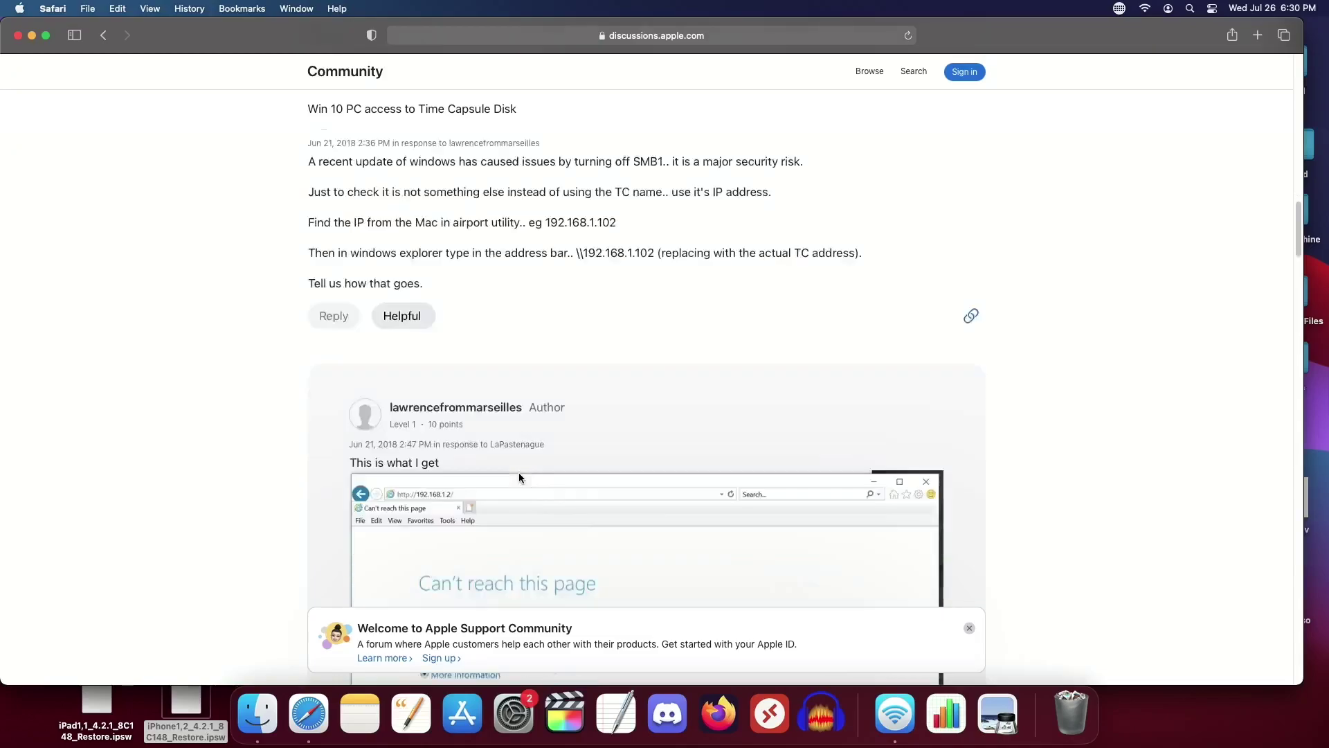
pyautogui.scroll(-15, 520, 478)
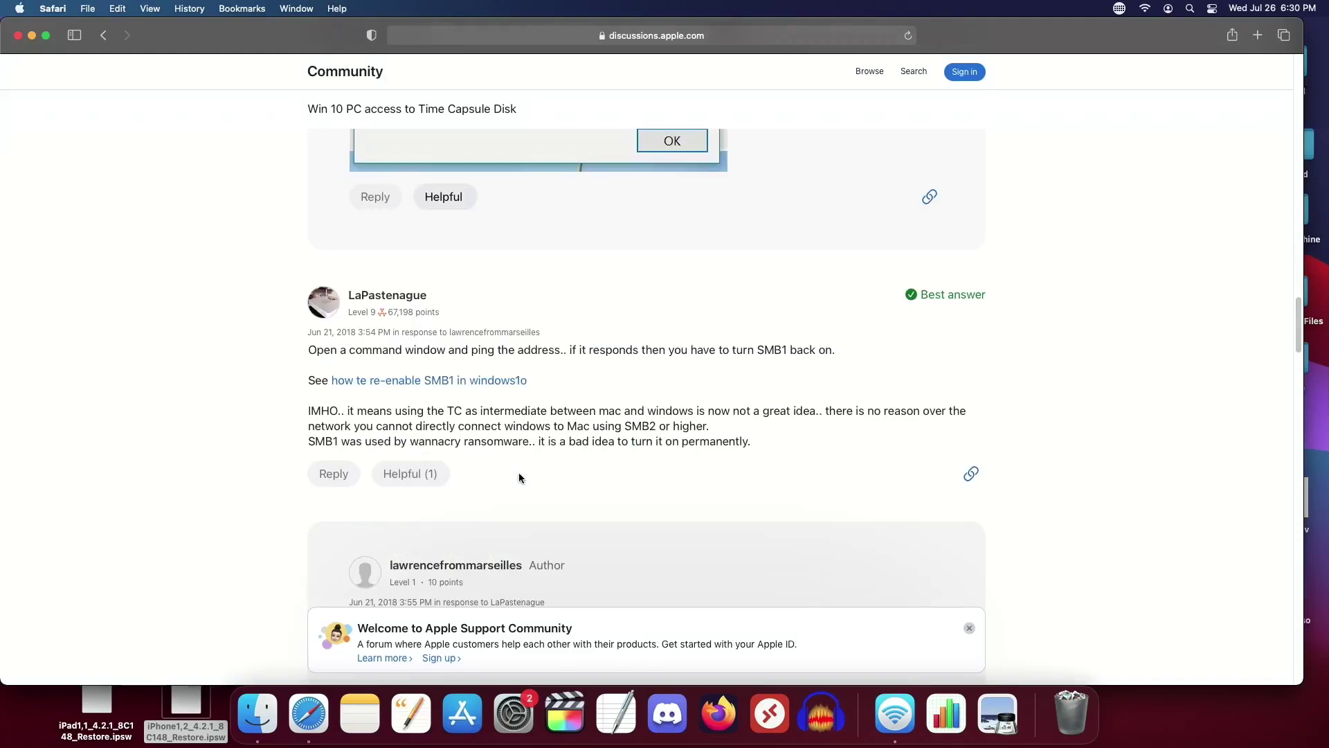
pyautogui.scroll(-5, 519, 478)
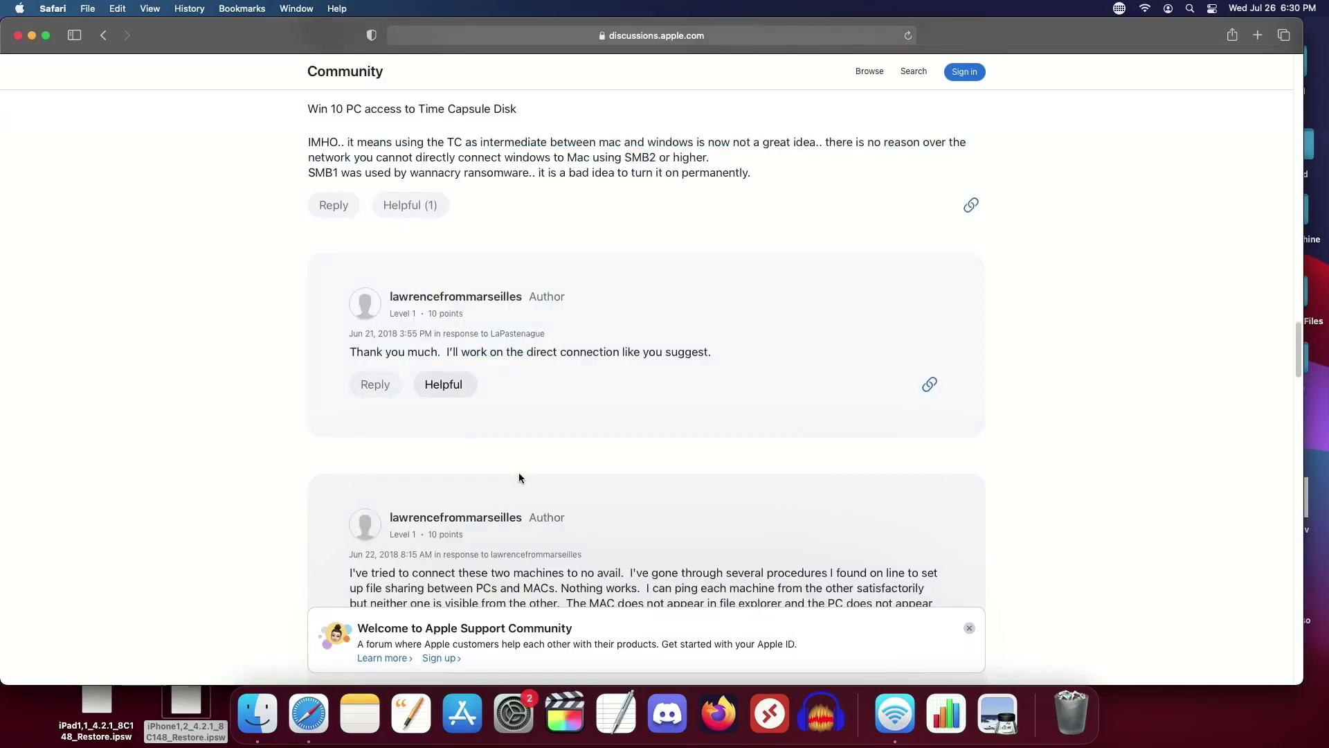
pyautogui.scroll(-5, 520, 477)
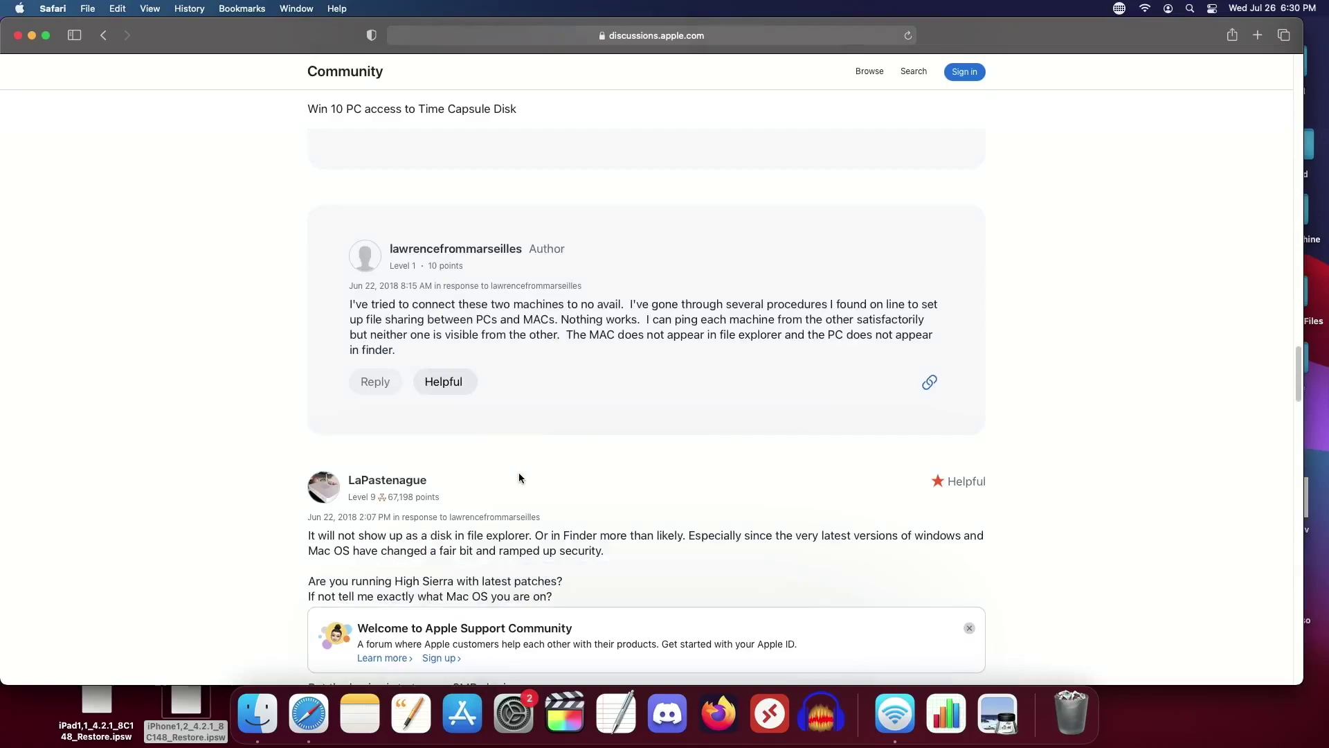
pyautogui.scroll(-3, 607, 490)
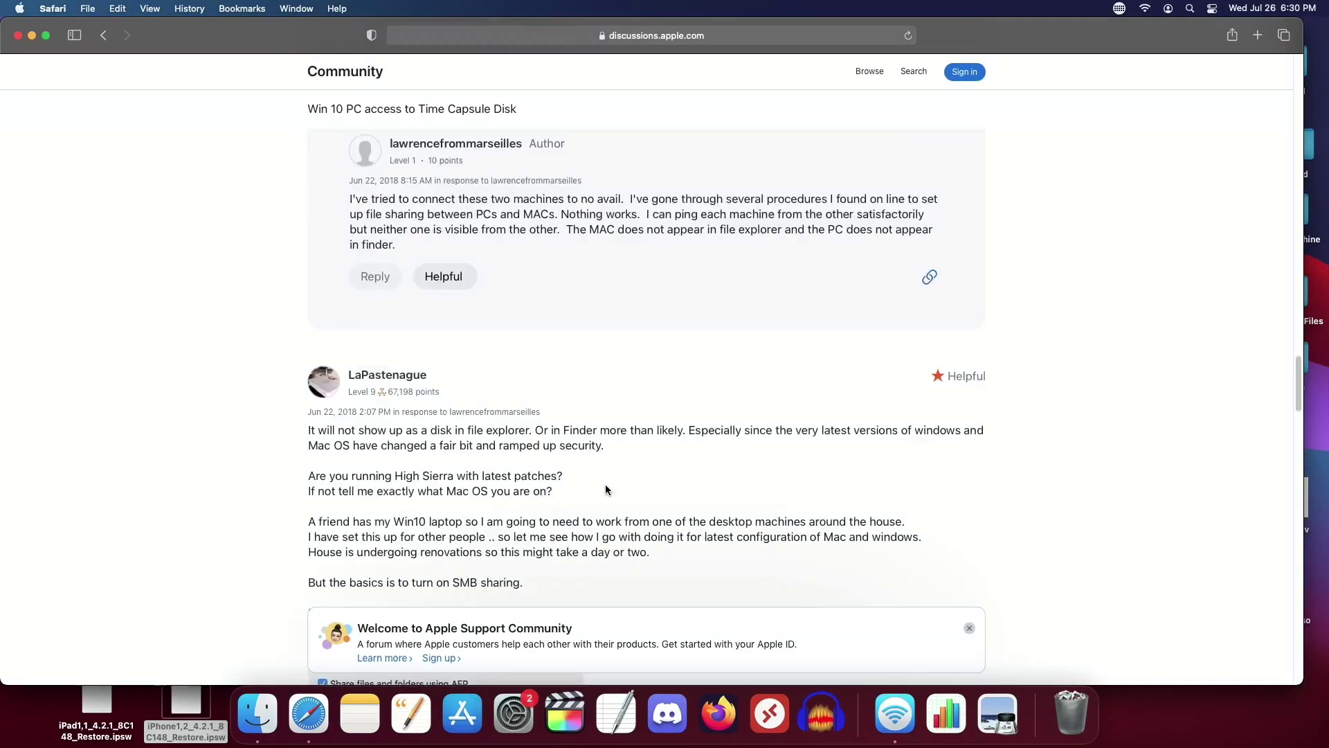
pyautogui.scroll(-10, 605, 490)
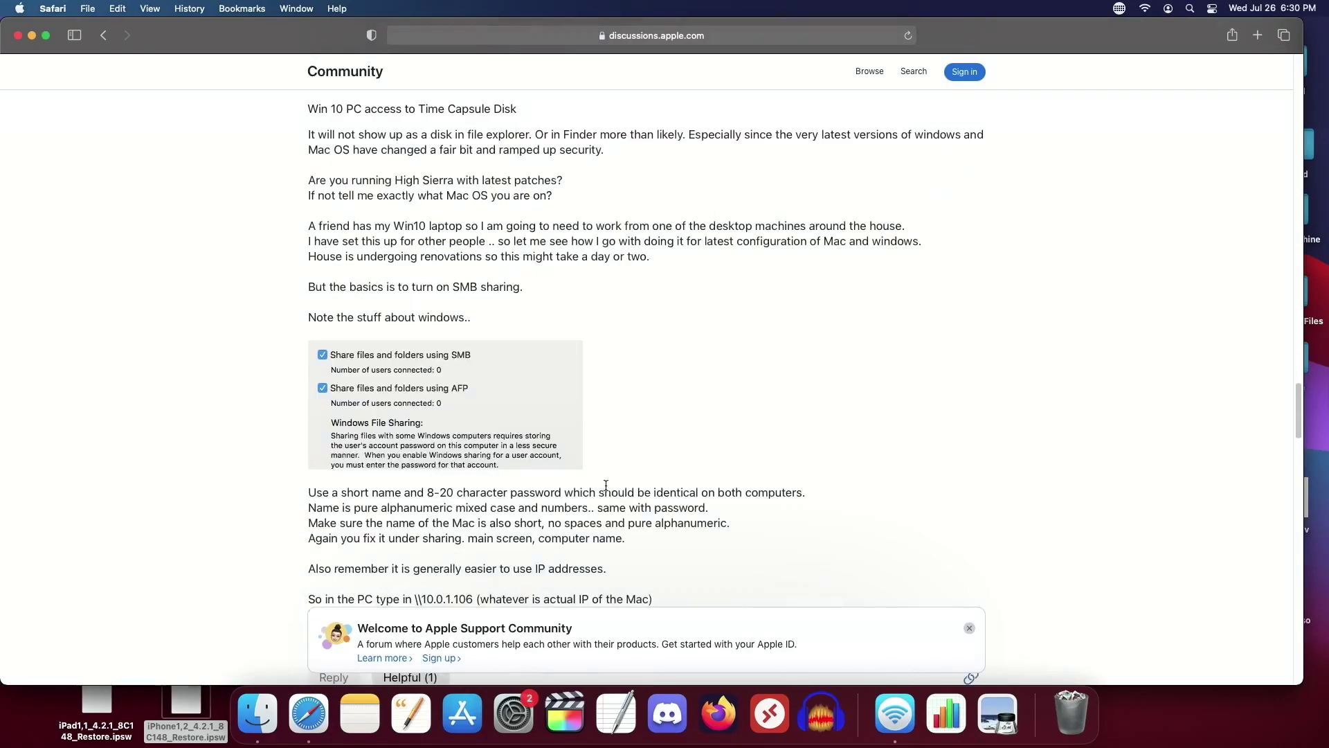
pyautogui.scroll(-3, 606, 486)
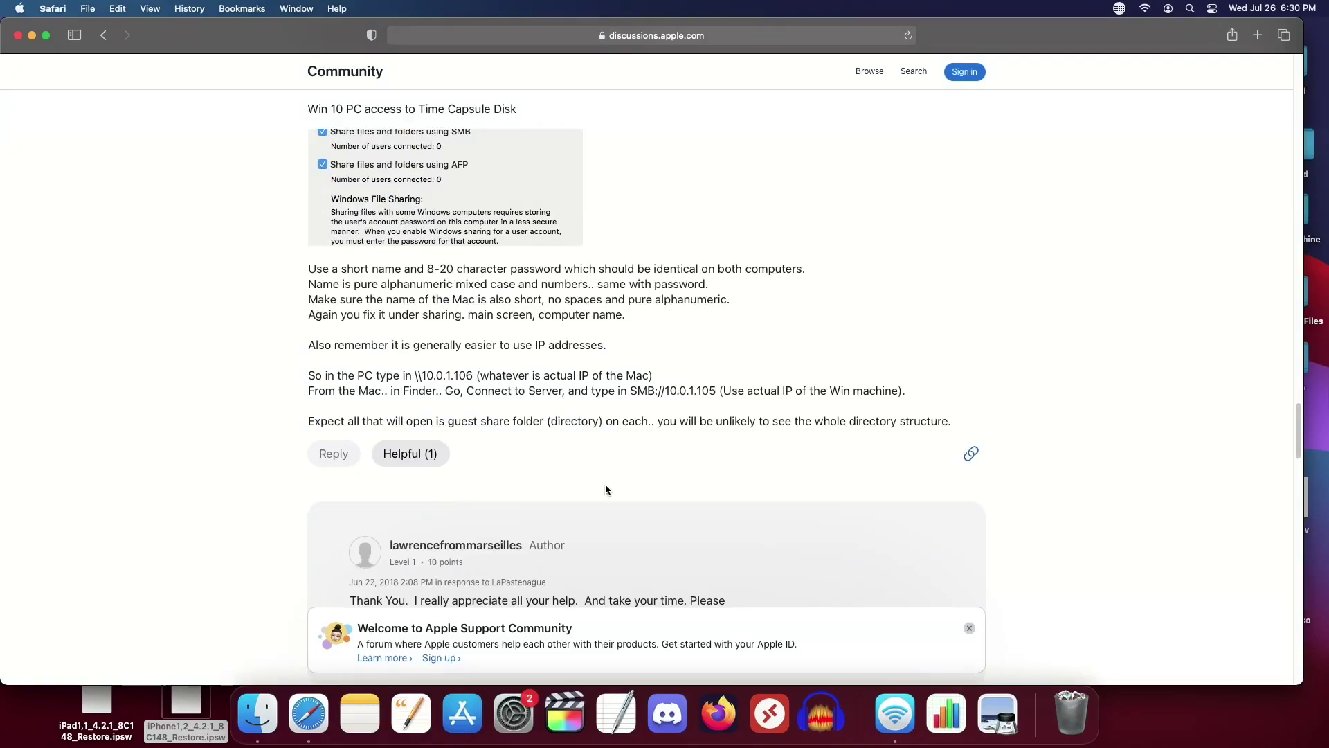
pyautogui.scroll(-3, 605, 490)
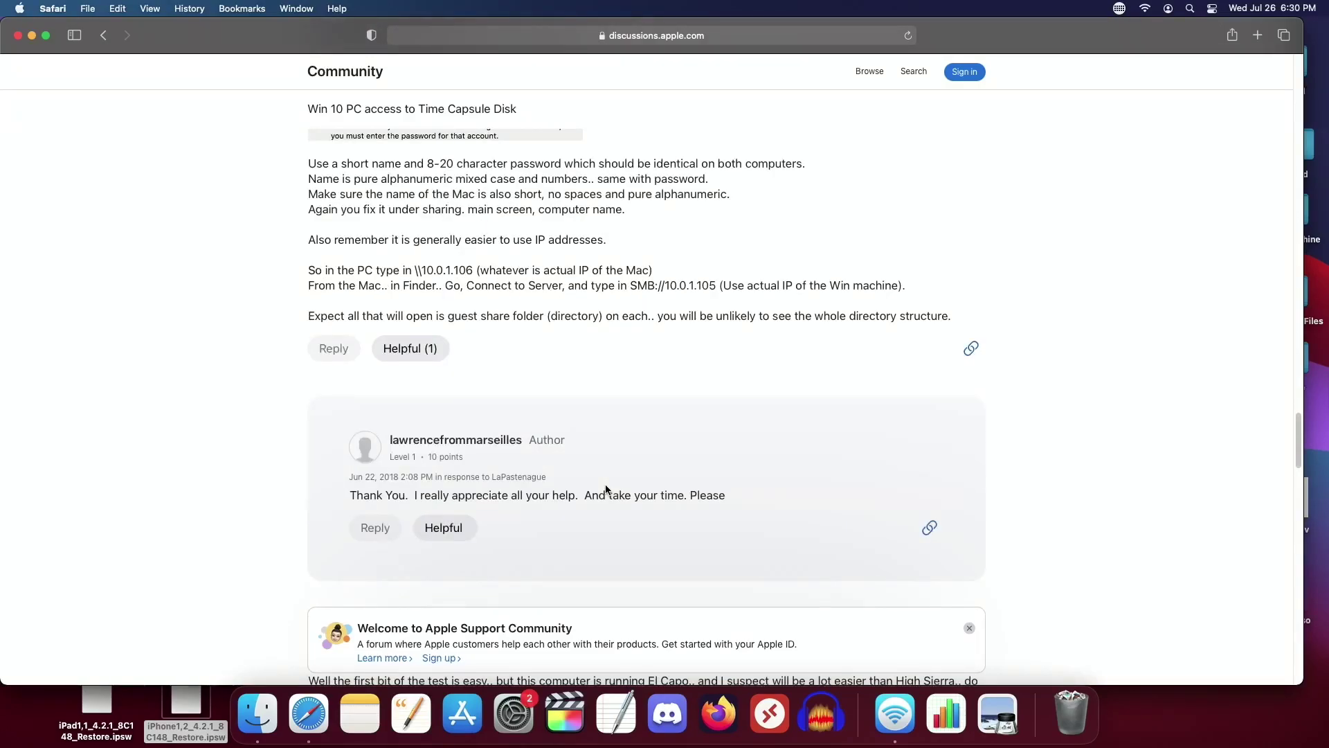
pyautogui.scroll(-8, 605, 490)
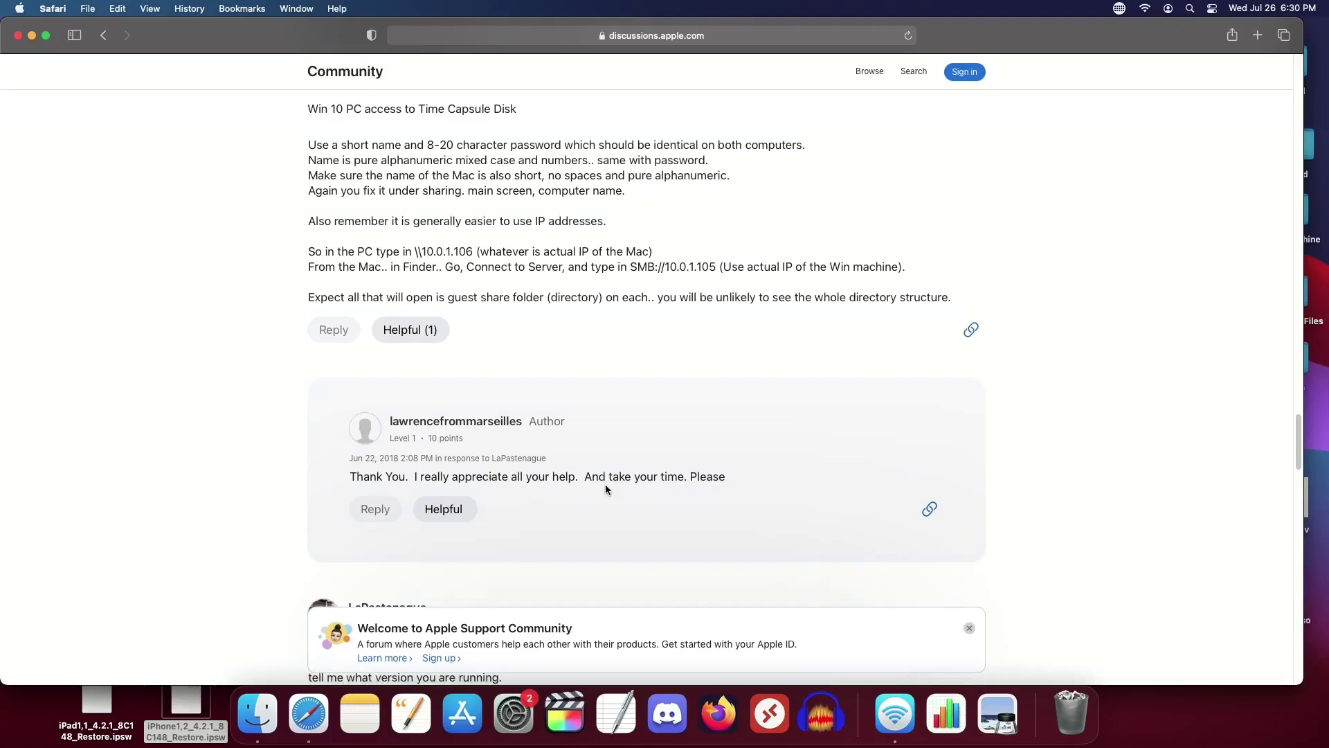
pyautogui.scroll(-1, 606, 486)
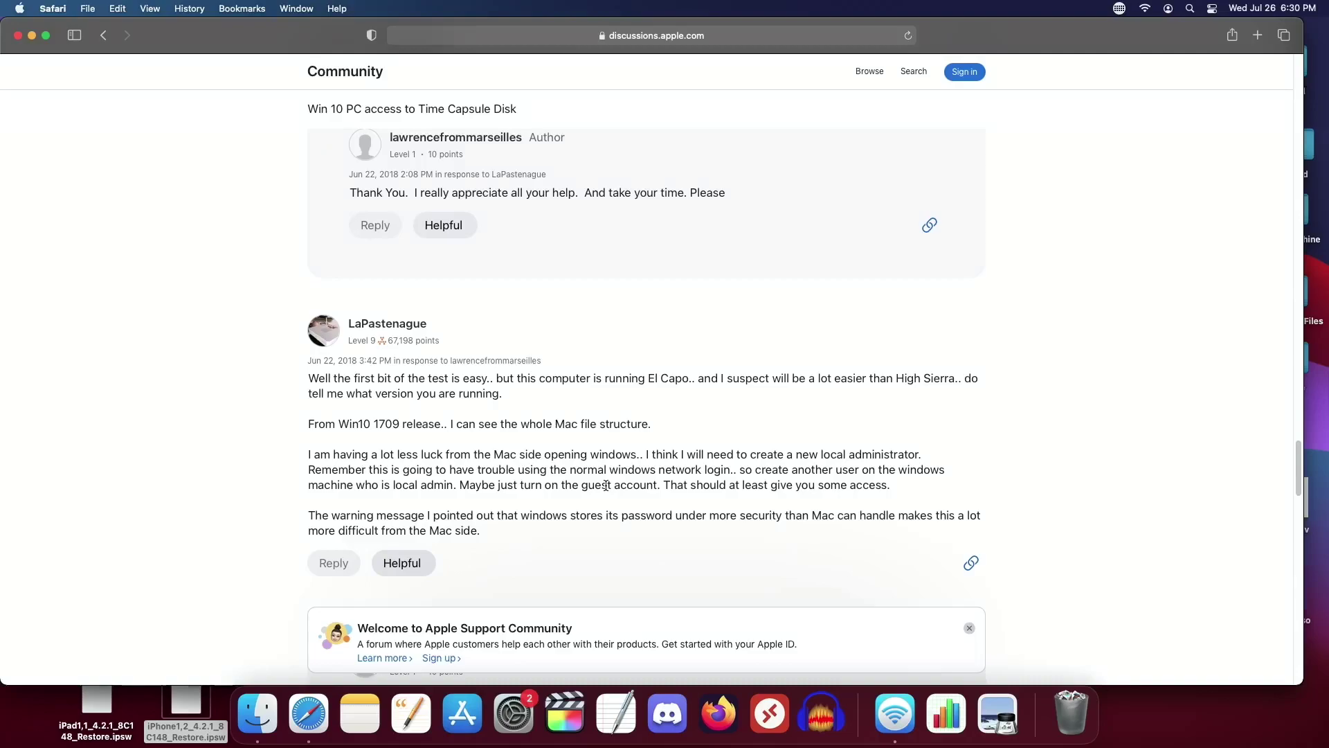
pyautogui.click(40, 7)
pyautogui.click(172, 218)
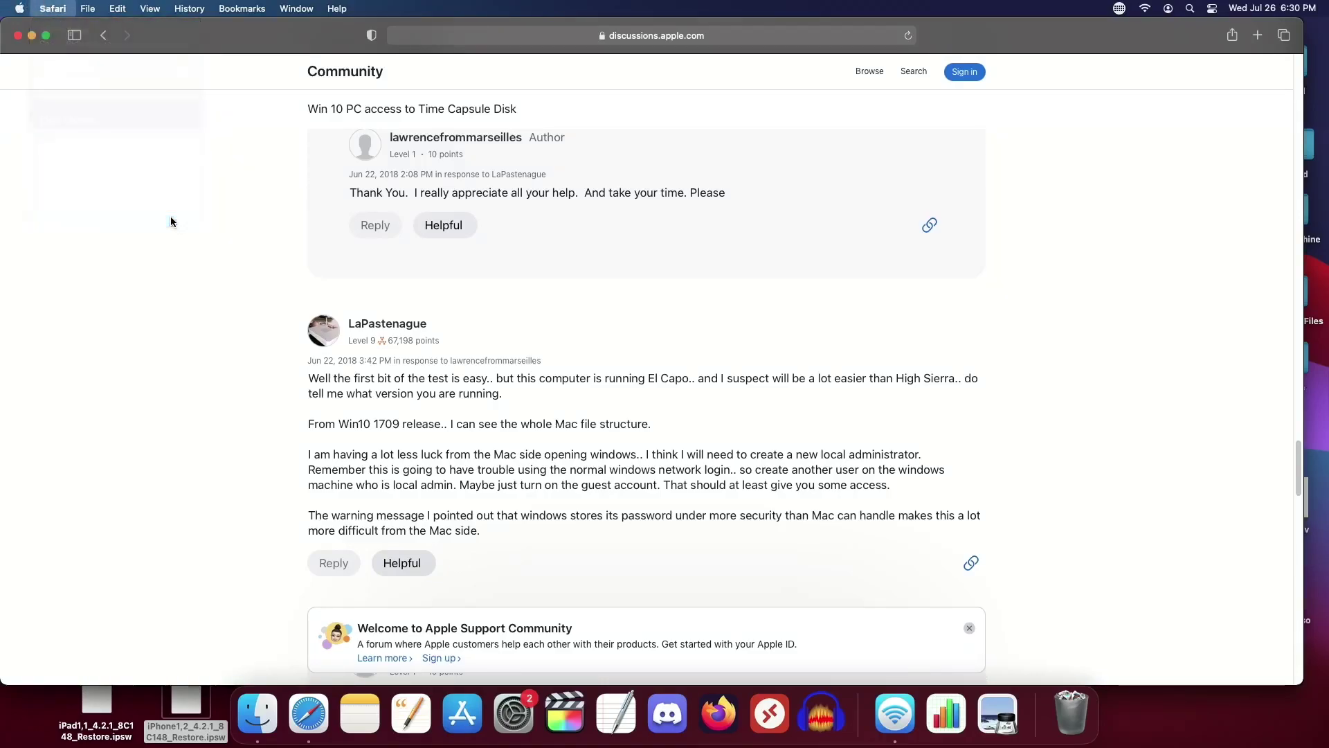